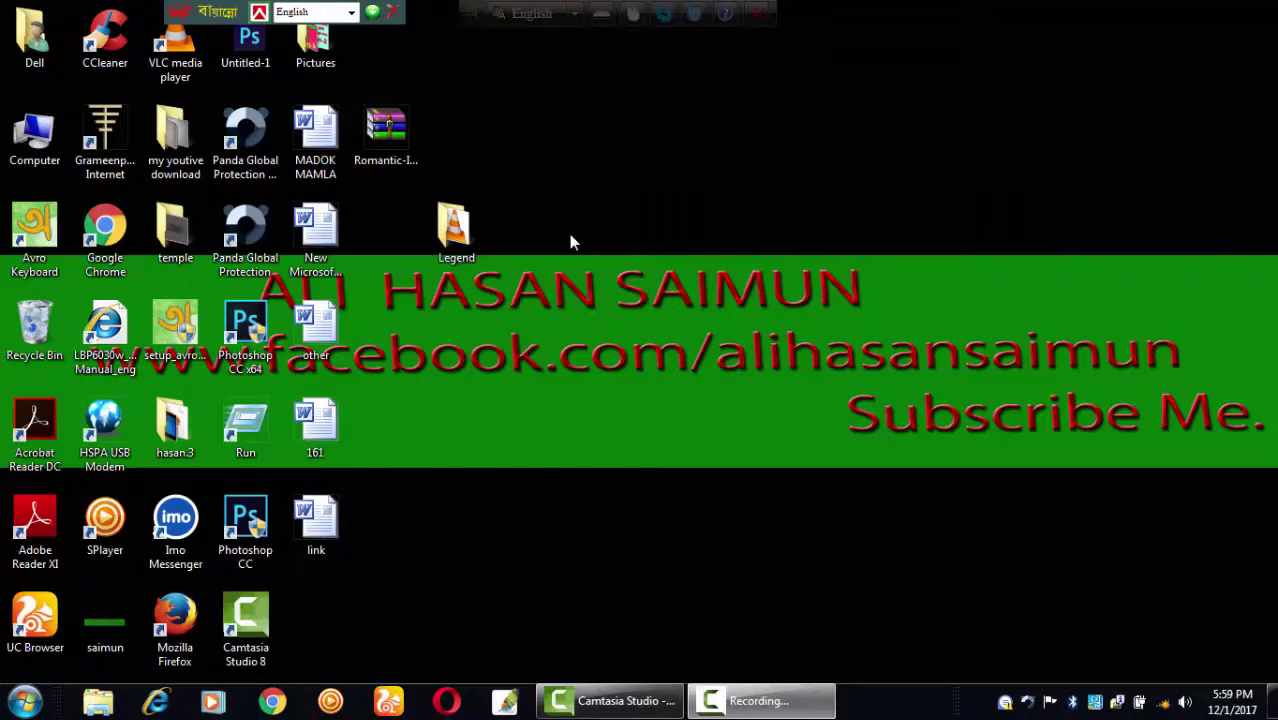
# Step: Refresh the desktop repeatedly from its right-click menu
pyautogui.rightClick(571, 237)
pyautogui.click(612, 286)
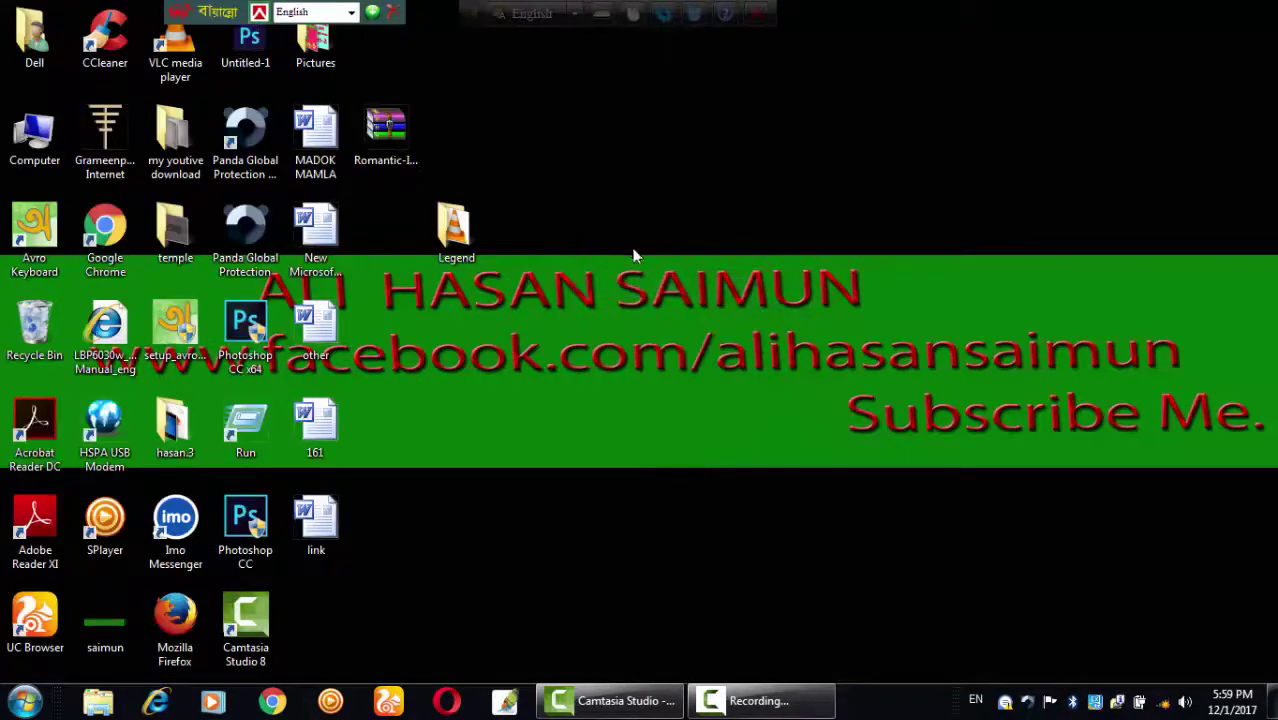
pyautogui.rightClick(554, 194)
pyautogui.click(603, 247)
pyautogui.rightClick(606, 238)
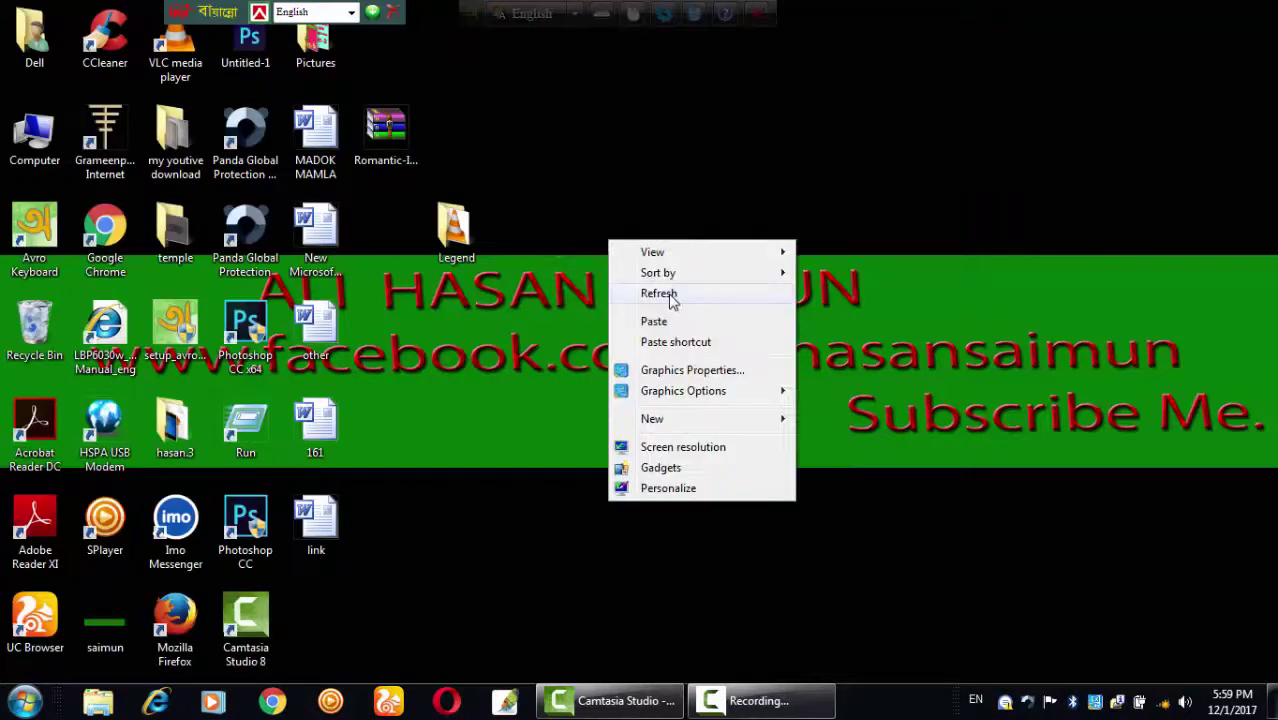
pyautogui.click(670, 294)
pyautogui.rightClick(605, 256)
pyautogui.click(650, 305)
pyautogui.rightClick(593, 241)
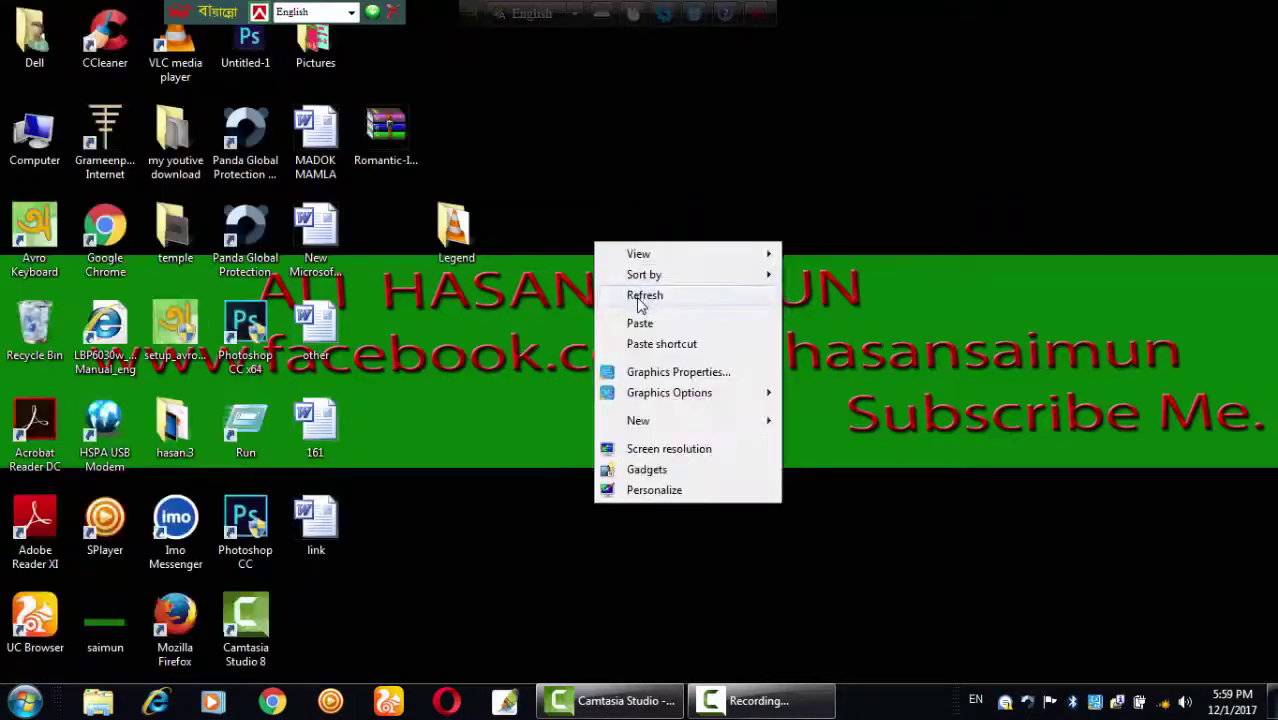
pyautogui.click(640, 296)
pyautogui.rightClick(600, 262)
pyautogui.click(633, 314)
pyautogui.rightClick(607, 263)
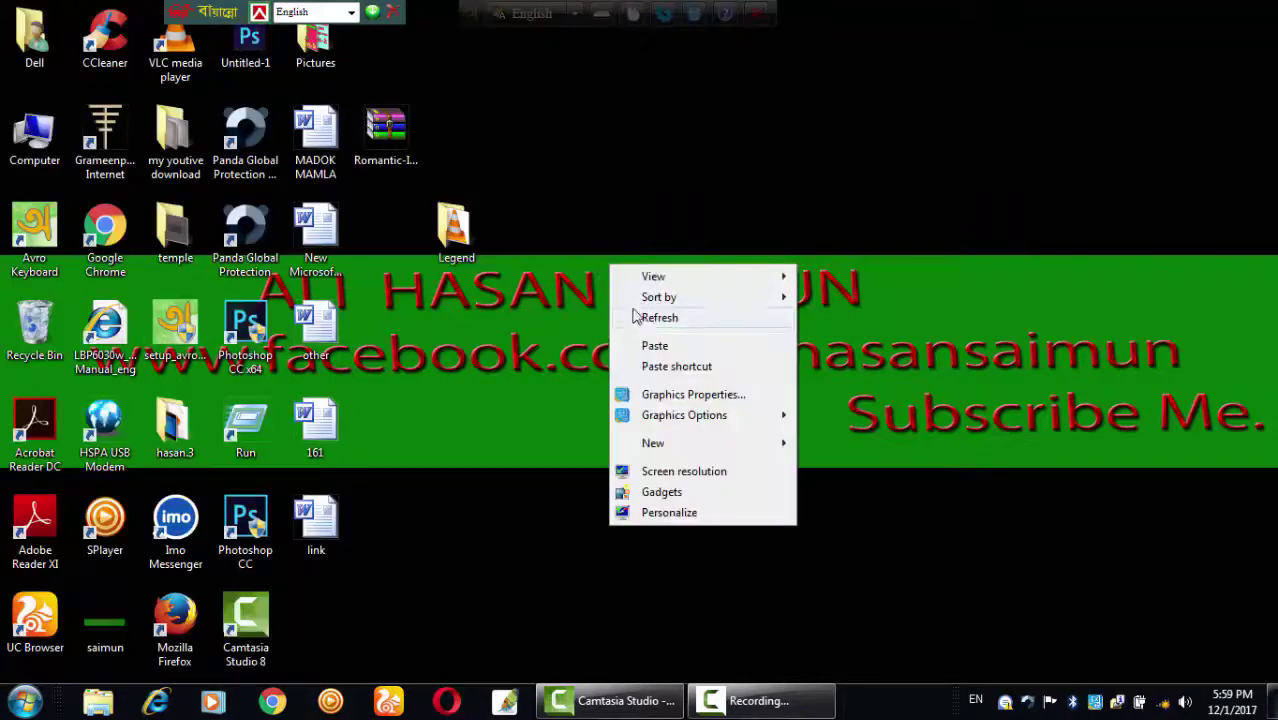
pyautogui.click(636, 313)
pyautogui.rightClick(619, 279)
pyautogui.click(655, 331)
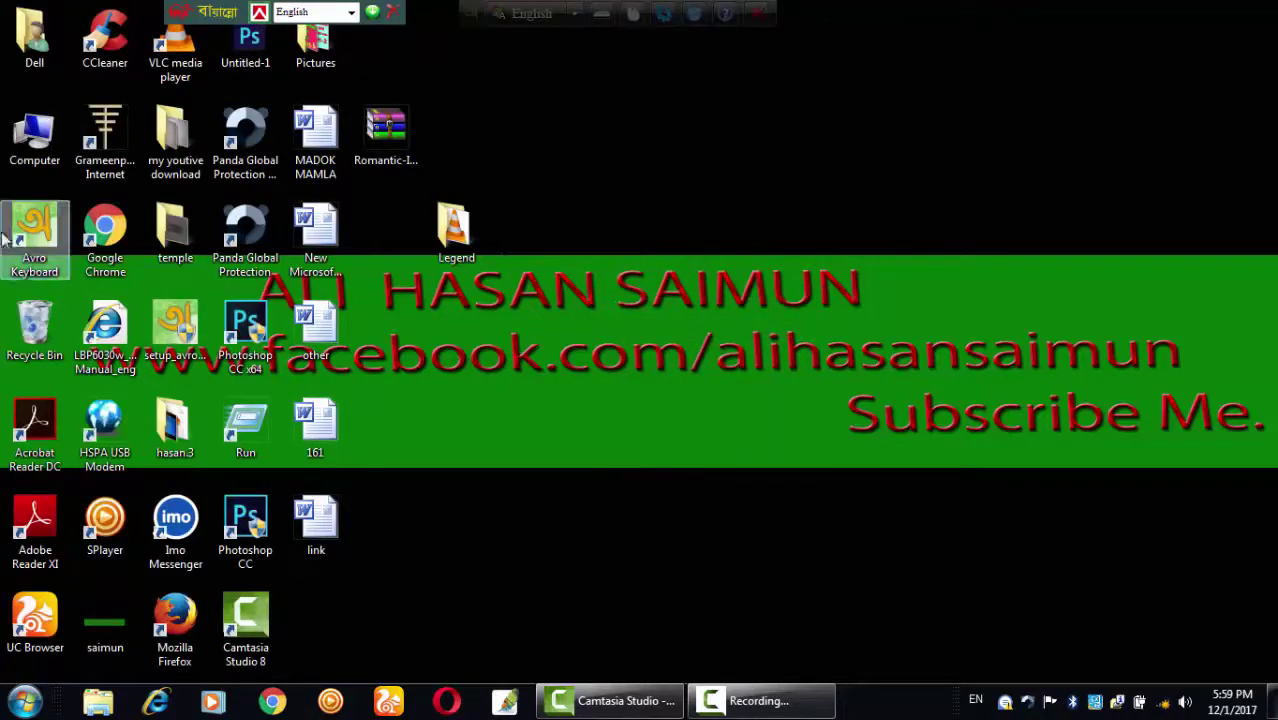
# Step: Create a new Microsoft Word Document on the desktop with its default name and open it in Word
pyautogui.rightClick(735, 205)
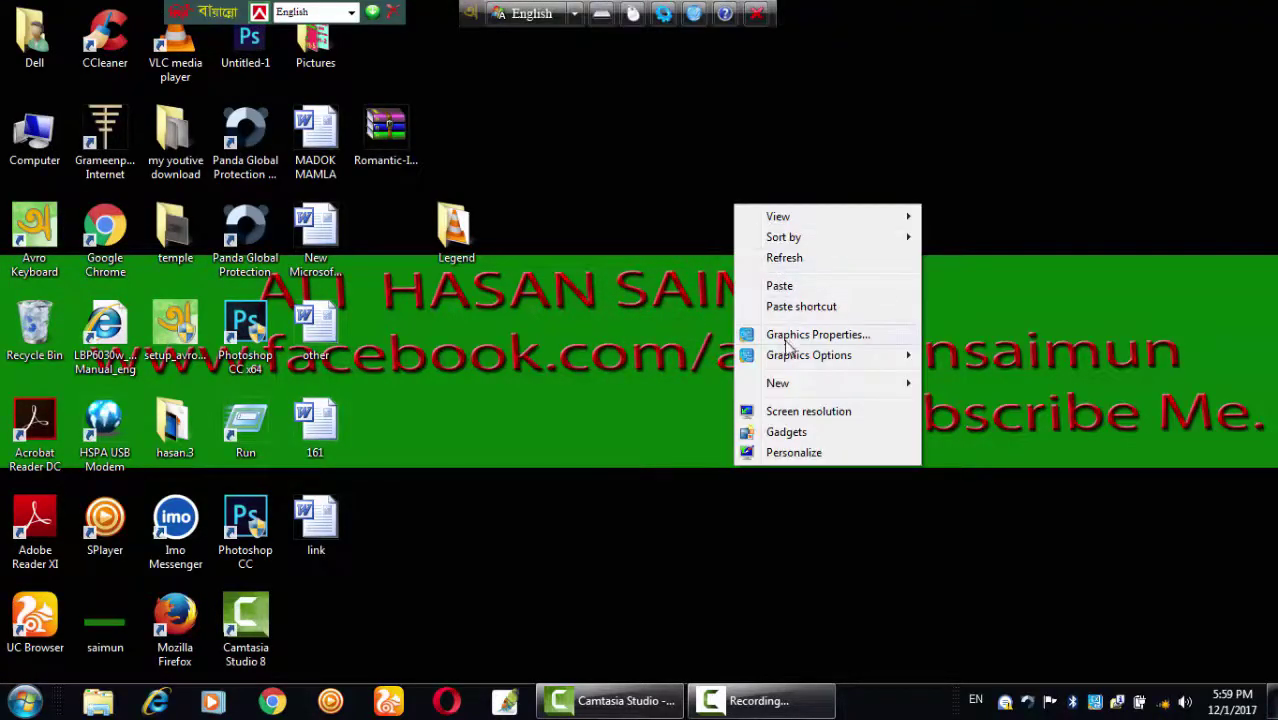
pyautogui.moveTo(778, 383)
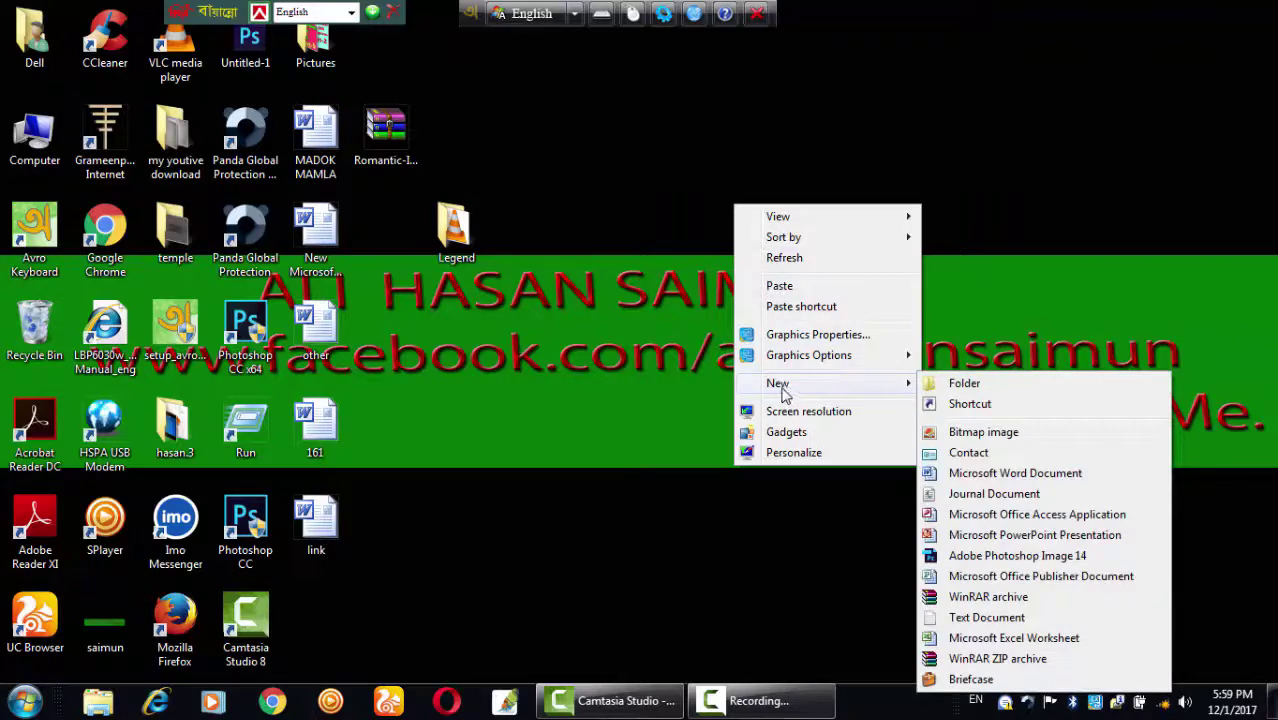
pyautogui.click(950, 478)
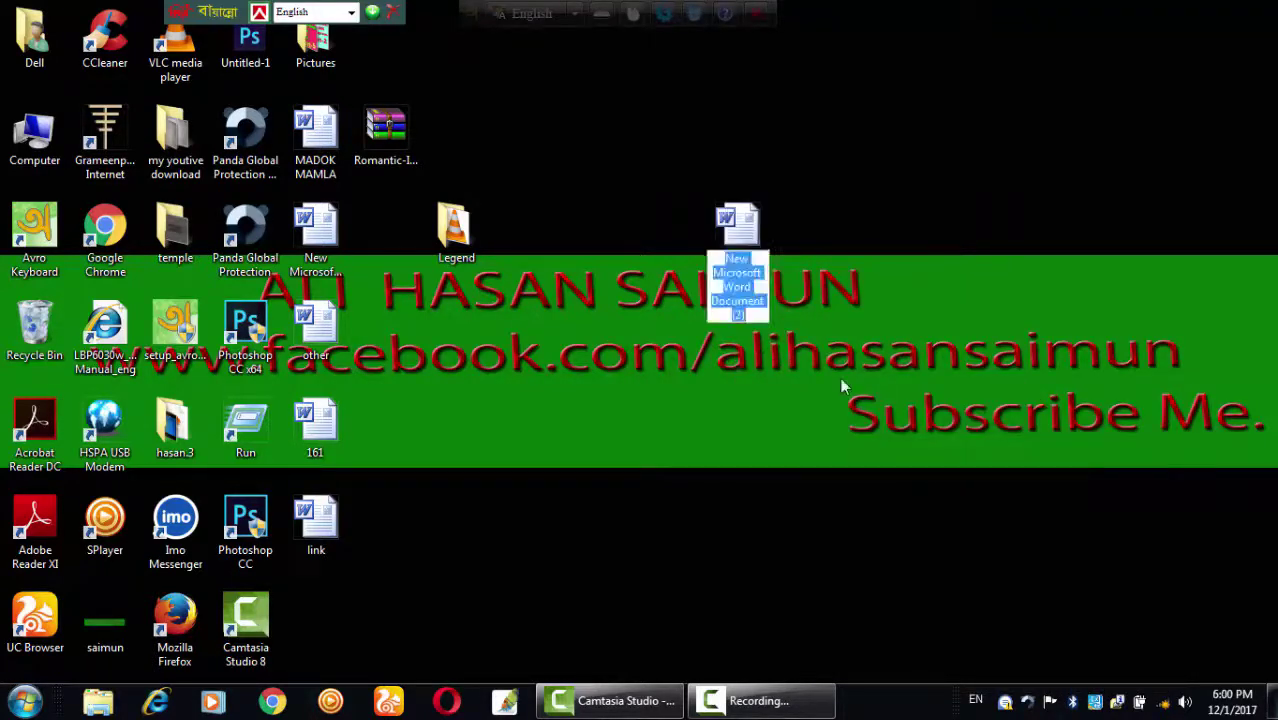
pyautogui.rightClick(878, 123)
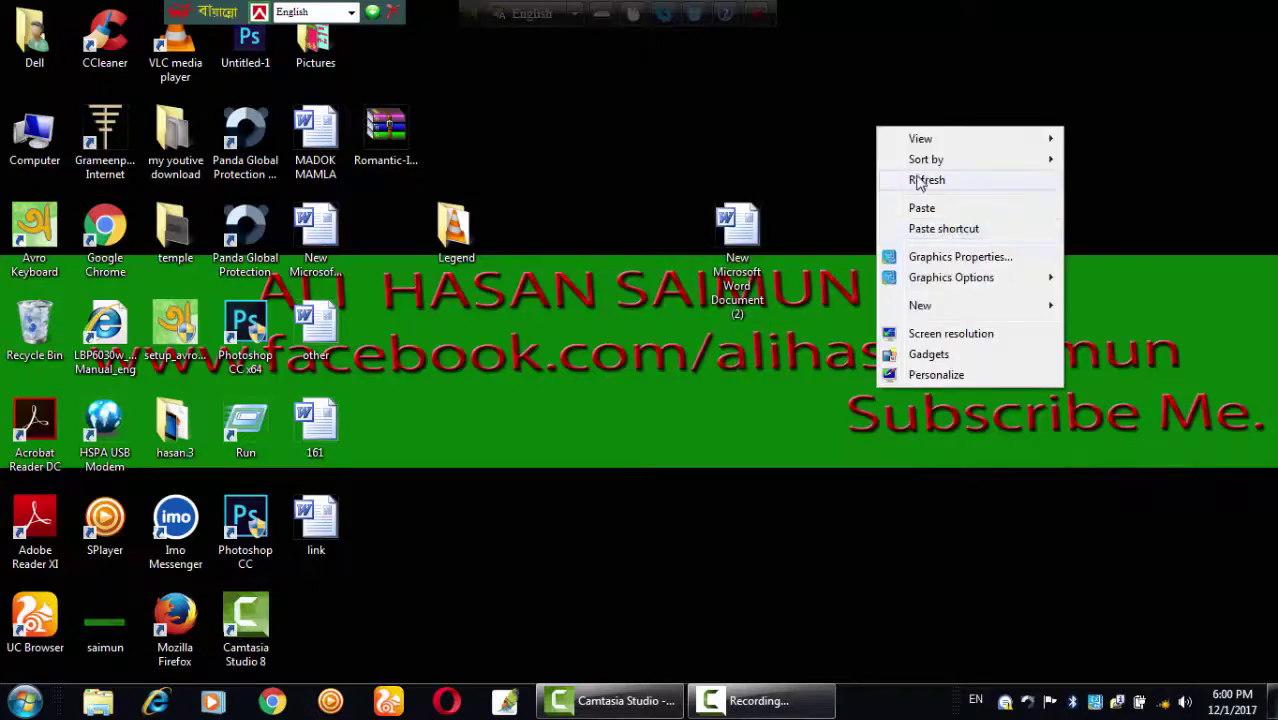
pyautogui.rightClick(911, 179)
pyautogui.click(948, 234)
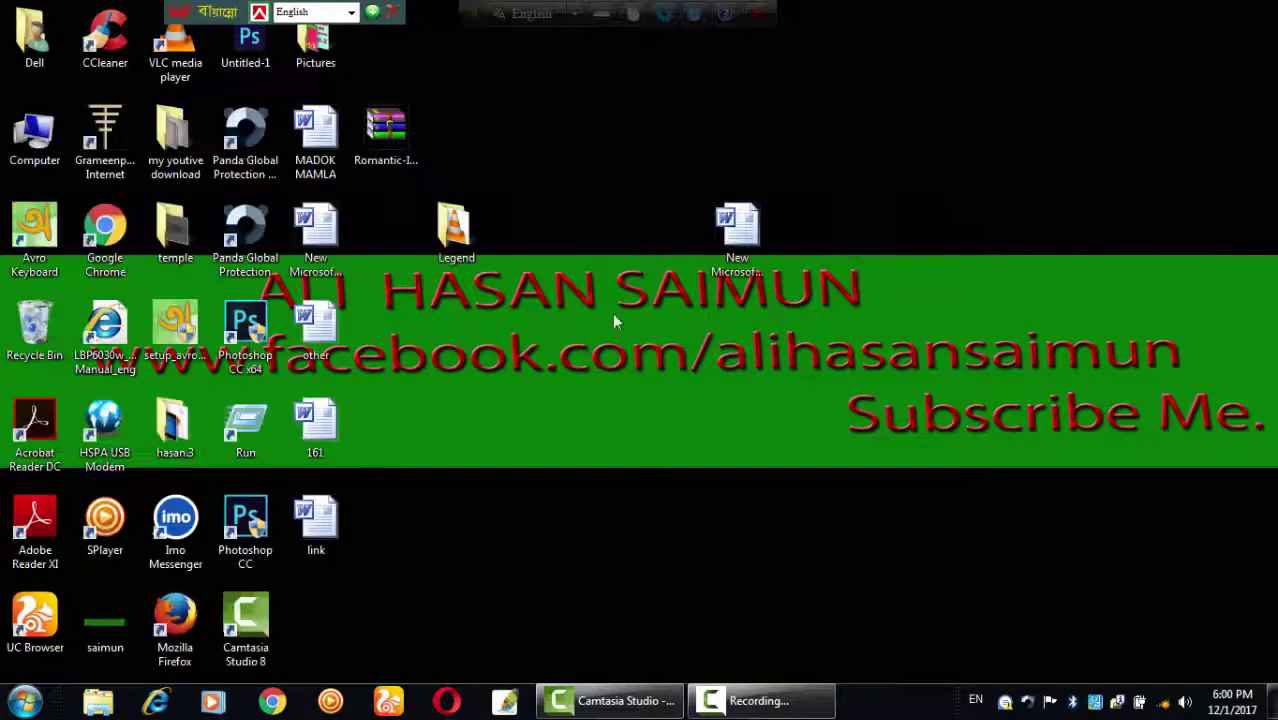
pyautogui.rightClick(735, 256)
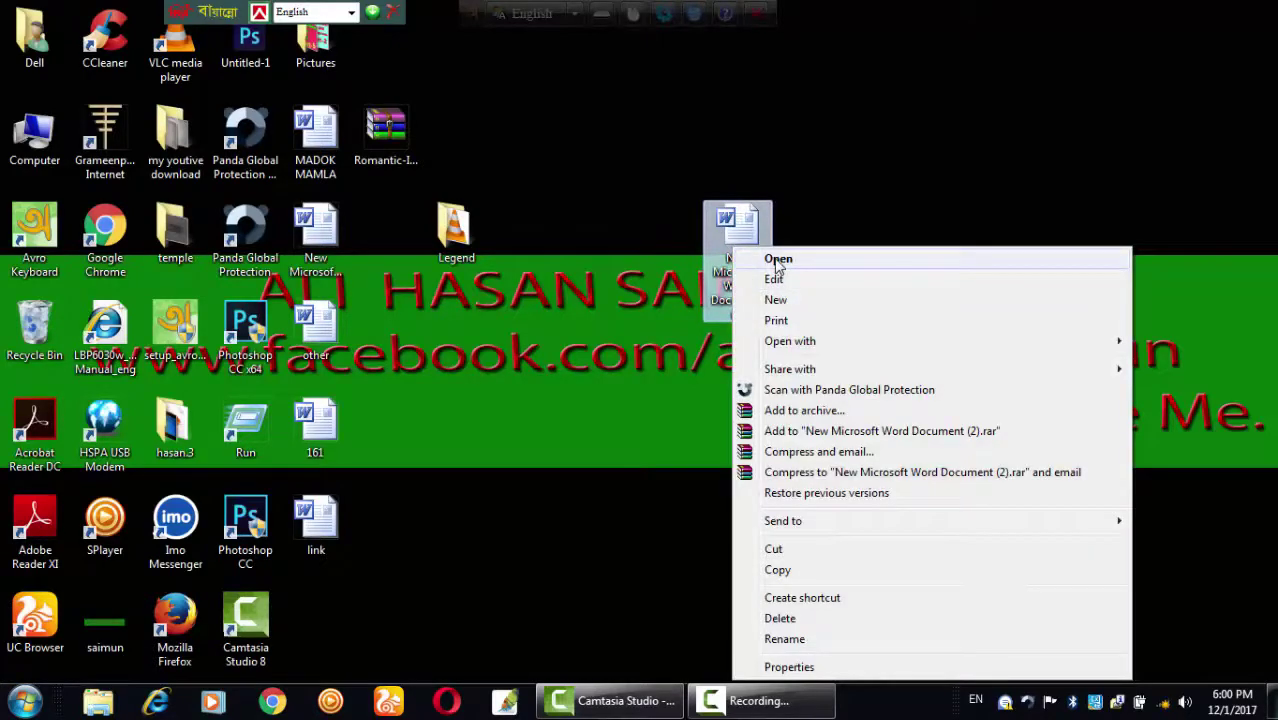
pyautogui.click(778, 259)
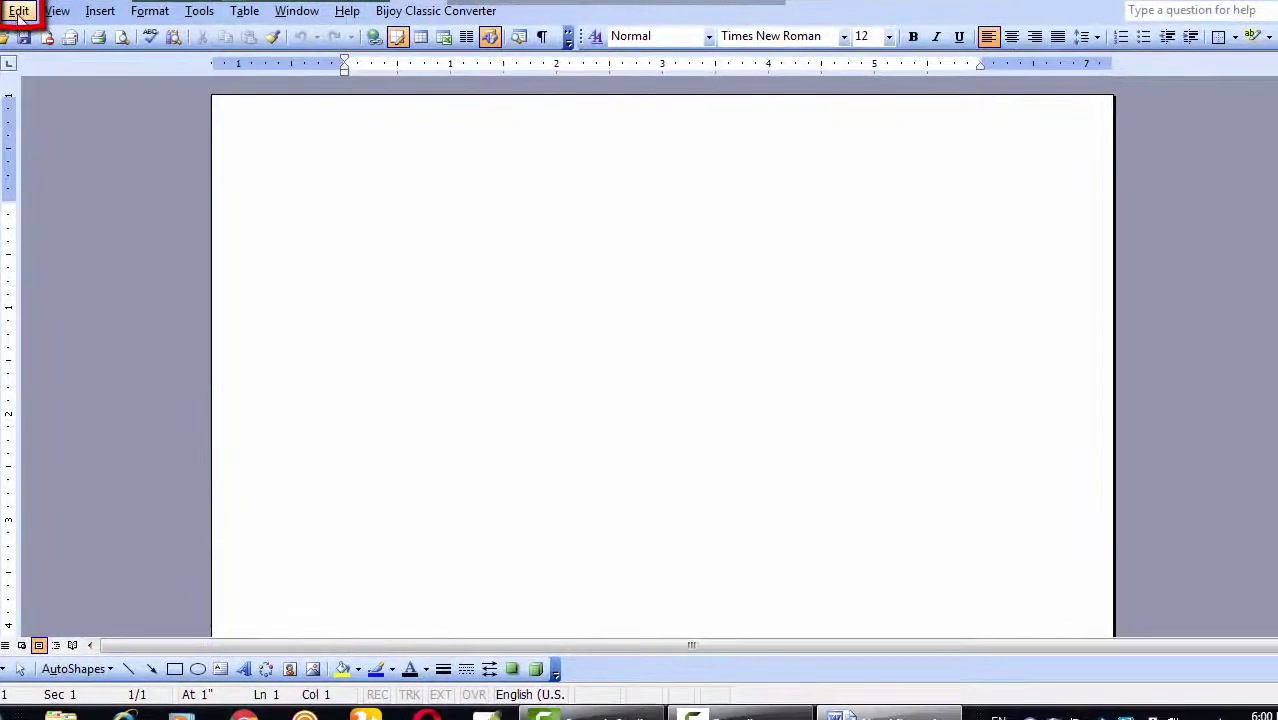
# Step: Type the line 'ghjhmjhbhjgbjknjhnkjvjhhjbgjhbjh' on the blank page and select the whole line
pyautogui.click(18, 14)
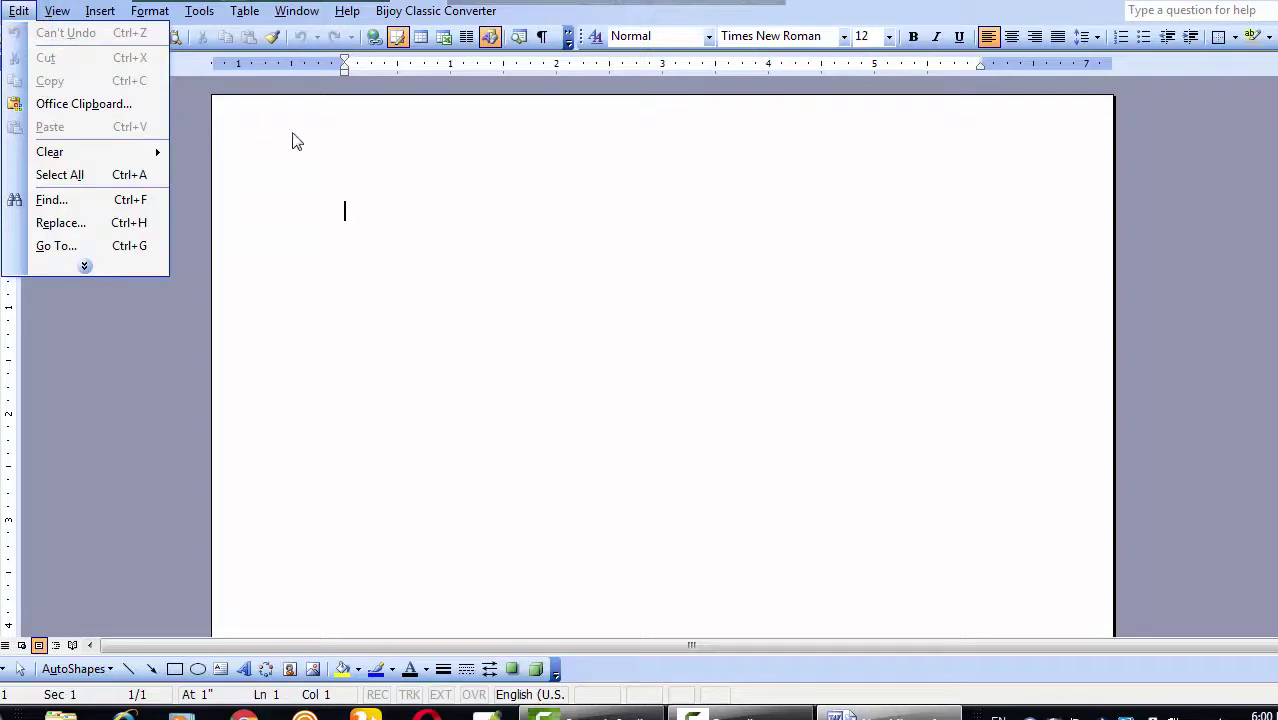
pyautogui.click(345, 215)
pyautogui.write('ghjhmjhbh')
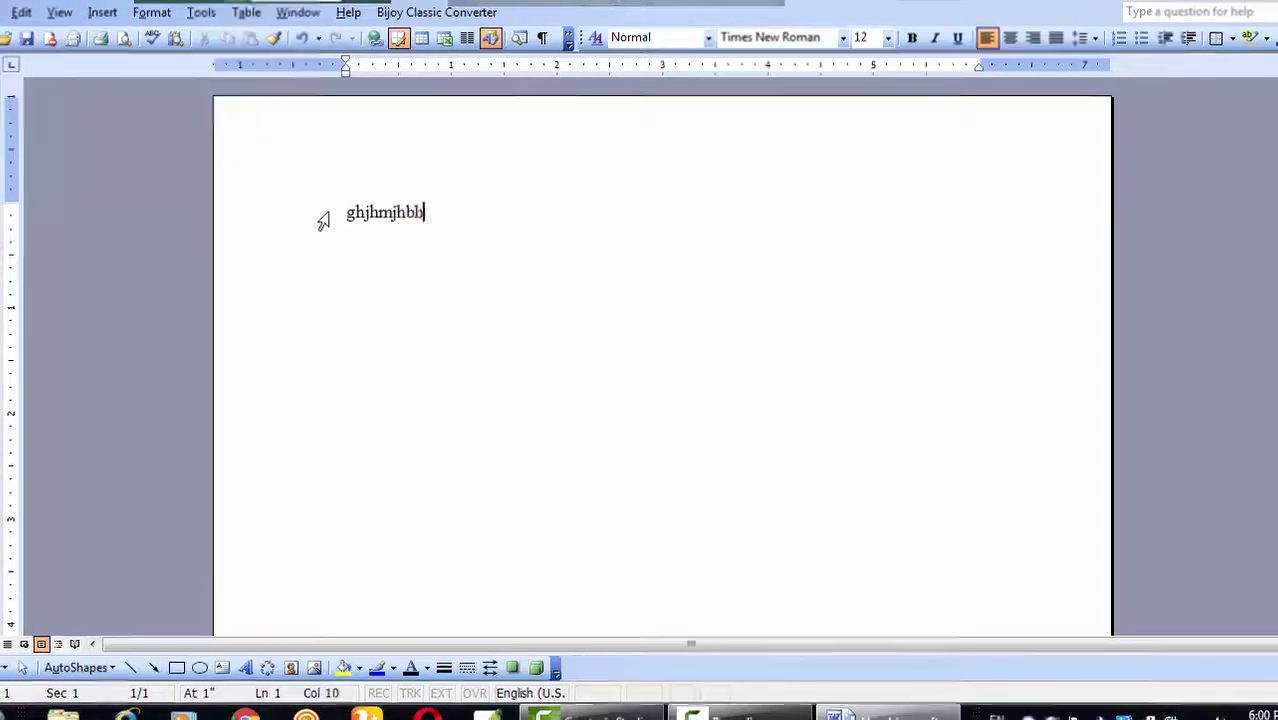
pyautogui.write('jgbjknjhnkjvjhhjbgjhbjh')
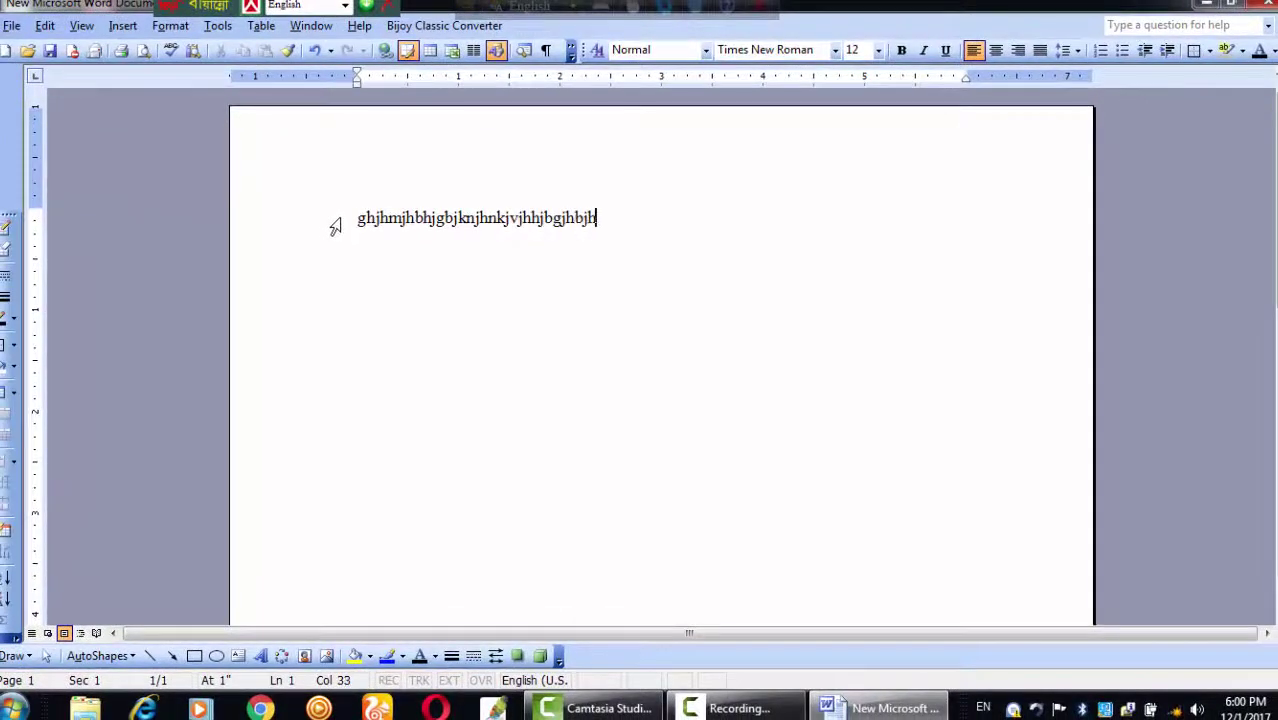
pyautogui.click(45, 26)
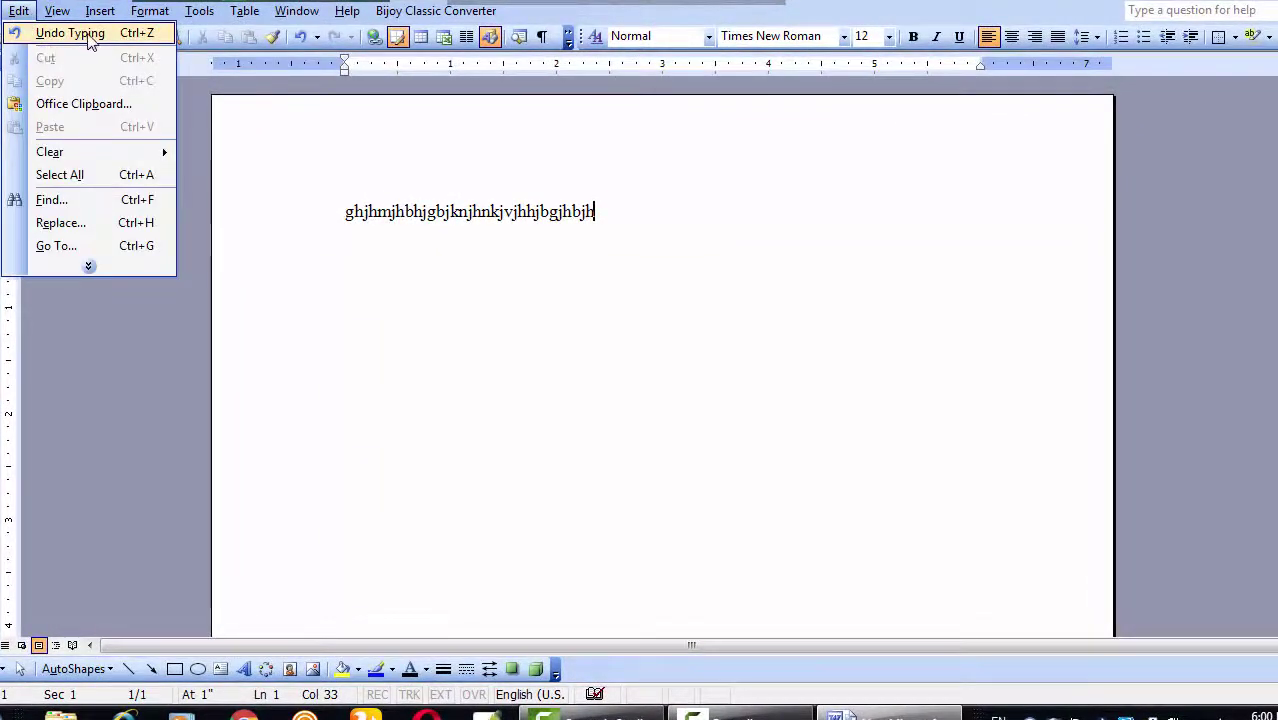
pyautogui.click(612, 210)
pyautogui.moveTo(340, 215); pyautogui.dragTo(615, 214)
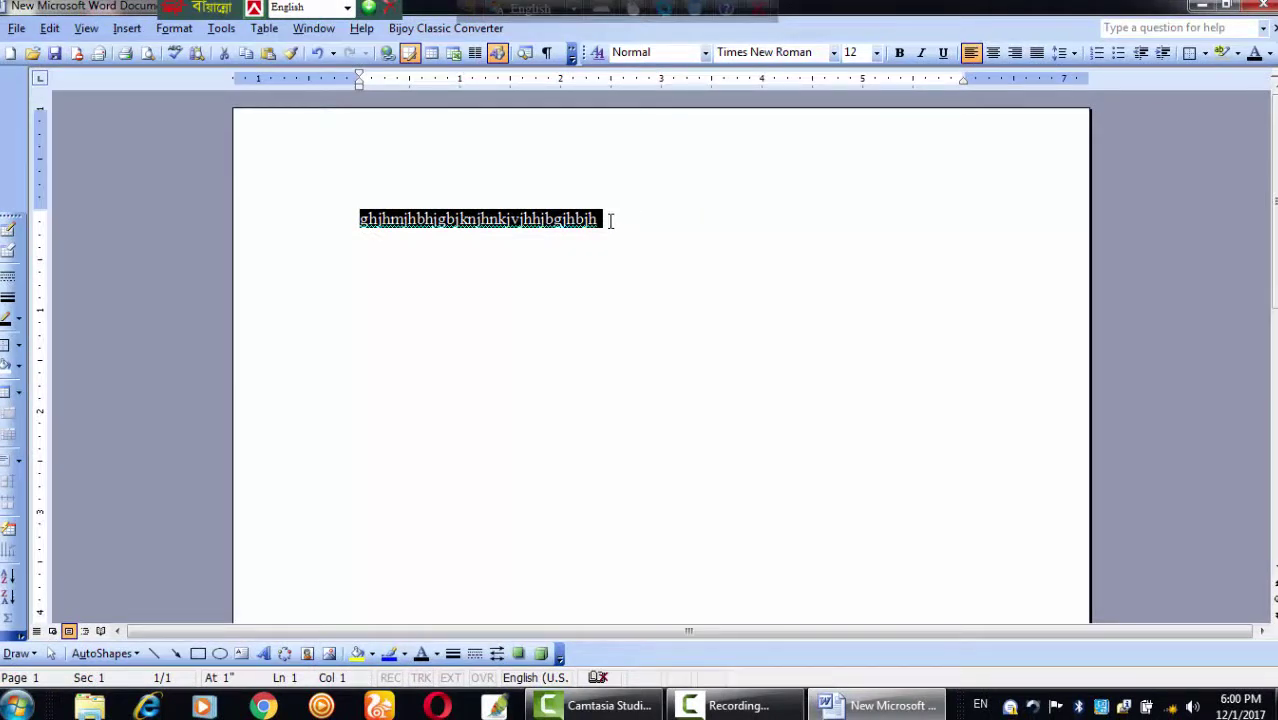
# Step: Paste copies of the letter line down the page, then select the first eleven lines
pyautogui.click(610, 220)
pyautogui.hotkey('ctrl', 'v')
pyautogui.hotkey('ctrl', 'v')
pyautogui.hotkey('ctrl', 'v')
pyautogui.hotkey('ctrl', 'v')
pyautogui.hotkey('ctrl', 'v')
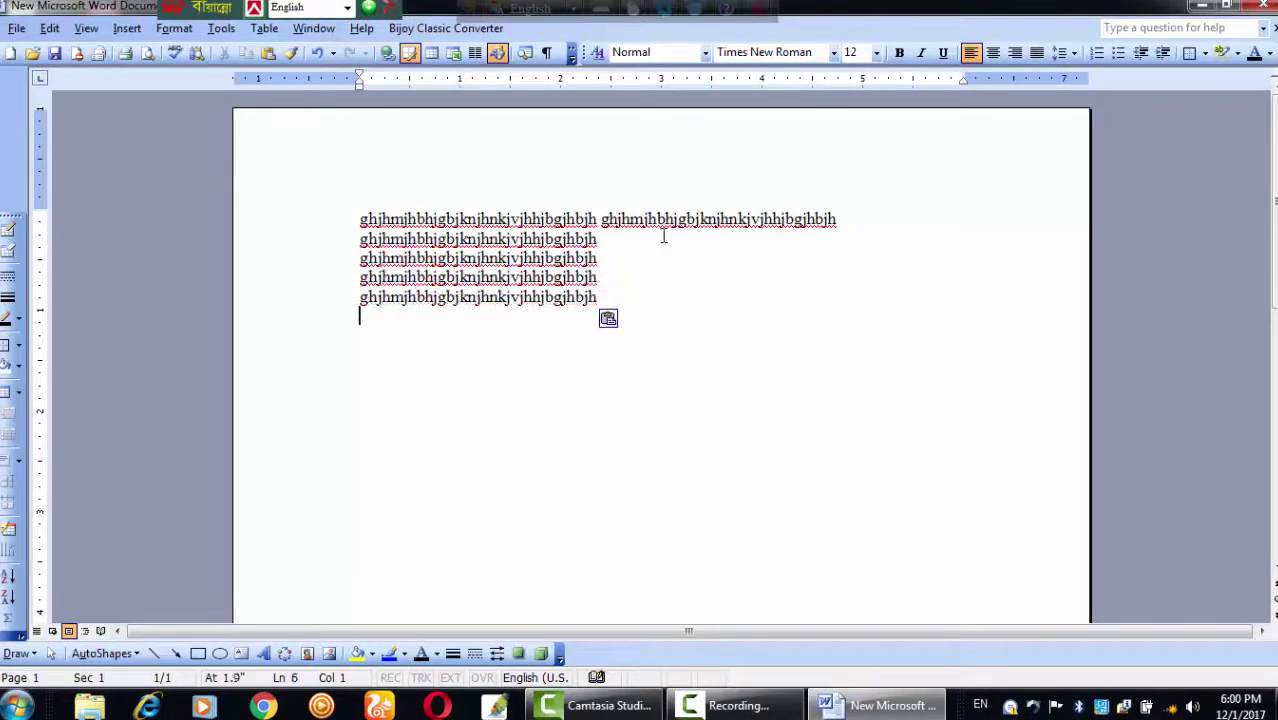
pyautogui.hotkey('ctrl', 'v')
pyautogui.hotkey('ctrl', 'v')
pyautogui.hotkey('ctrl', 'v')
pyautogui.hotkey('ctrl', 'v')
pyautogui.hotkey('ctrl', 'v')
pyautogui.hotkey('ctrl', 'v')
pyautogui.hotkey('ctrl', 'v')
pyautogui.hotkey('ctrl', 'v')
pyautogui.hotkey('ctrl', 'v')
pyautogui.hotkey('ctrl', 'v')
pyautogui.hotkey('ctrl', 'v')
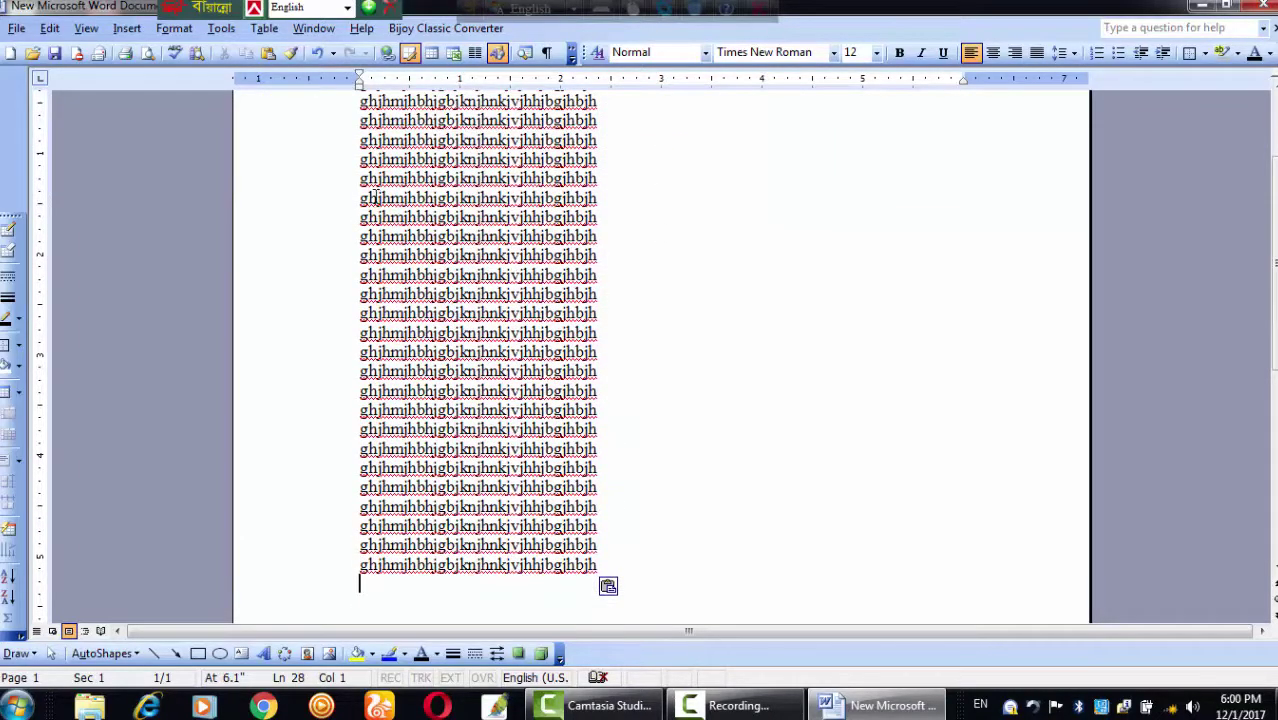
pyautogui.scroll(10, 373, 198)
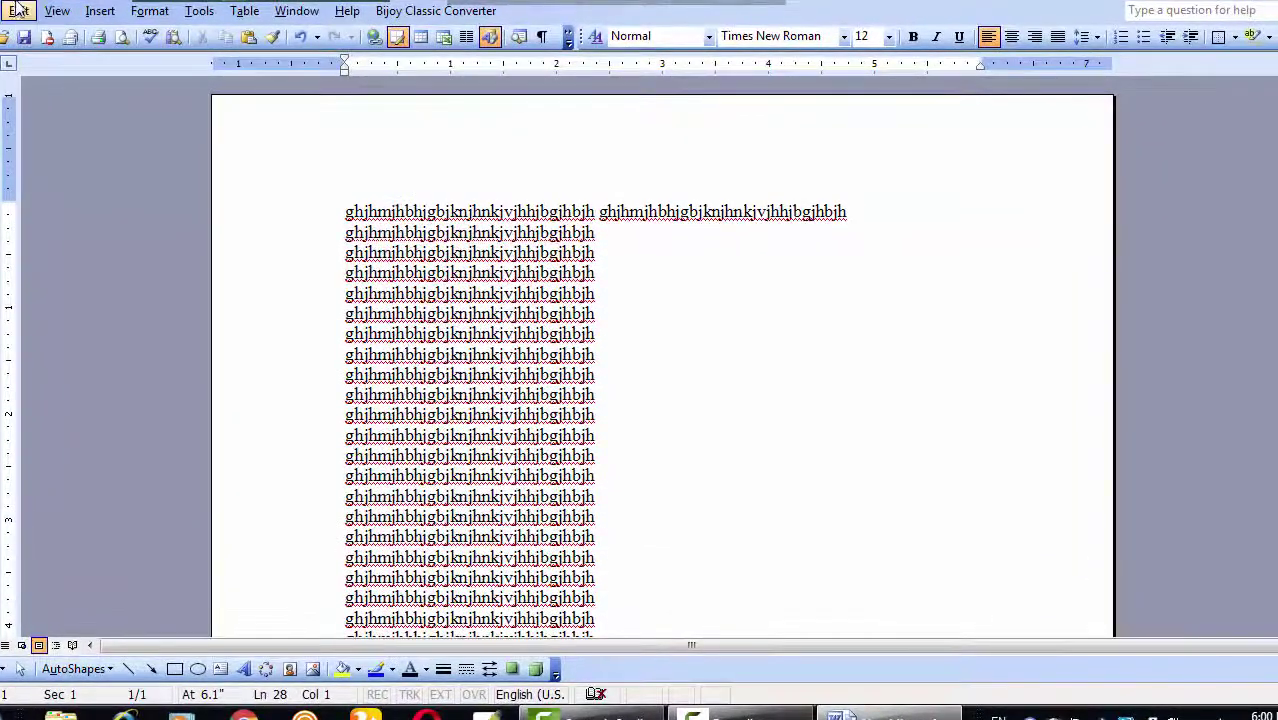
pyautogui.click(19, 11)
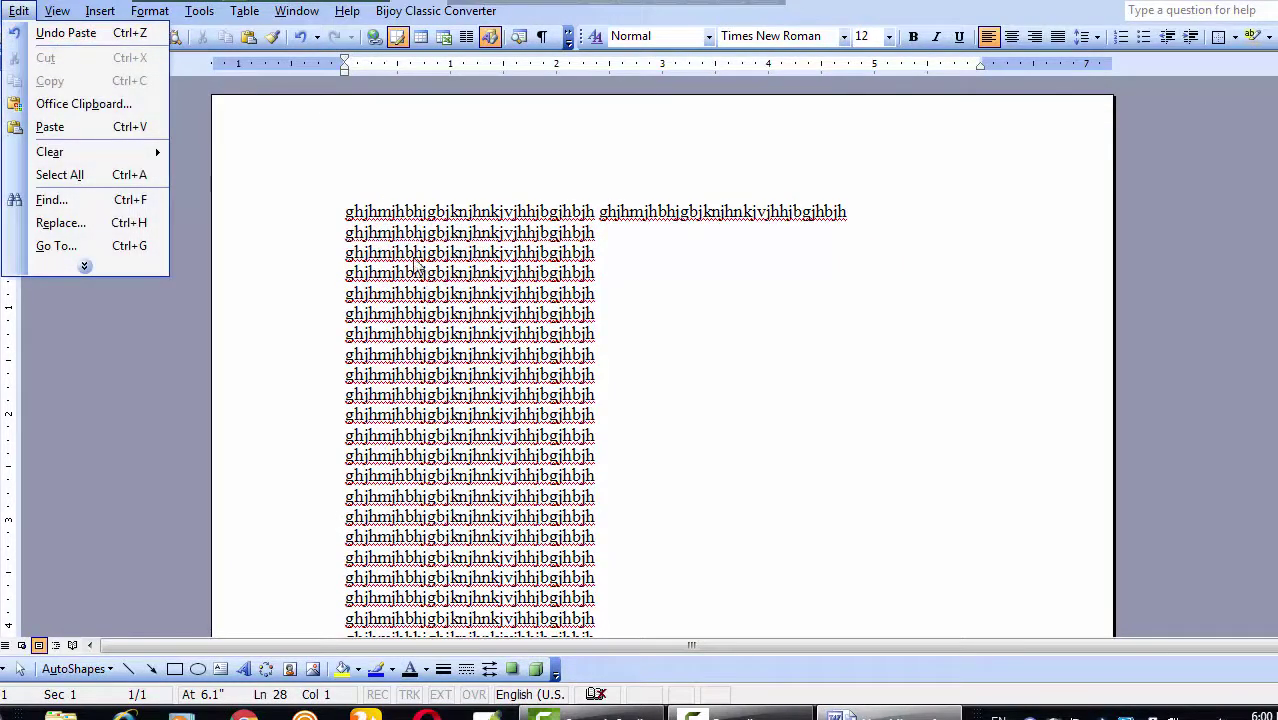
pyautogui.scroll(-1, 410, 260)
pyautogui.click(340, 158)
pyautogui.moveTo(340, 158); pyautogui.dragTo(340, 361)
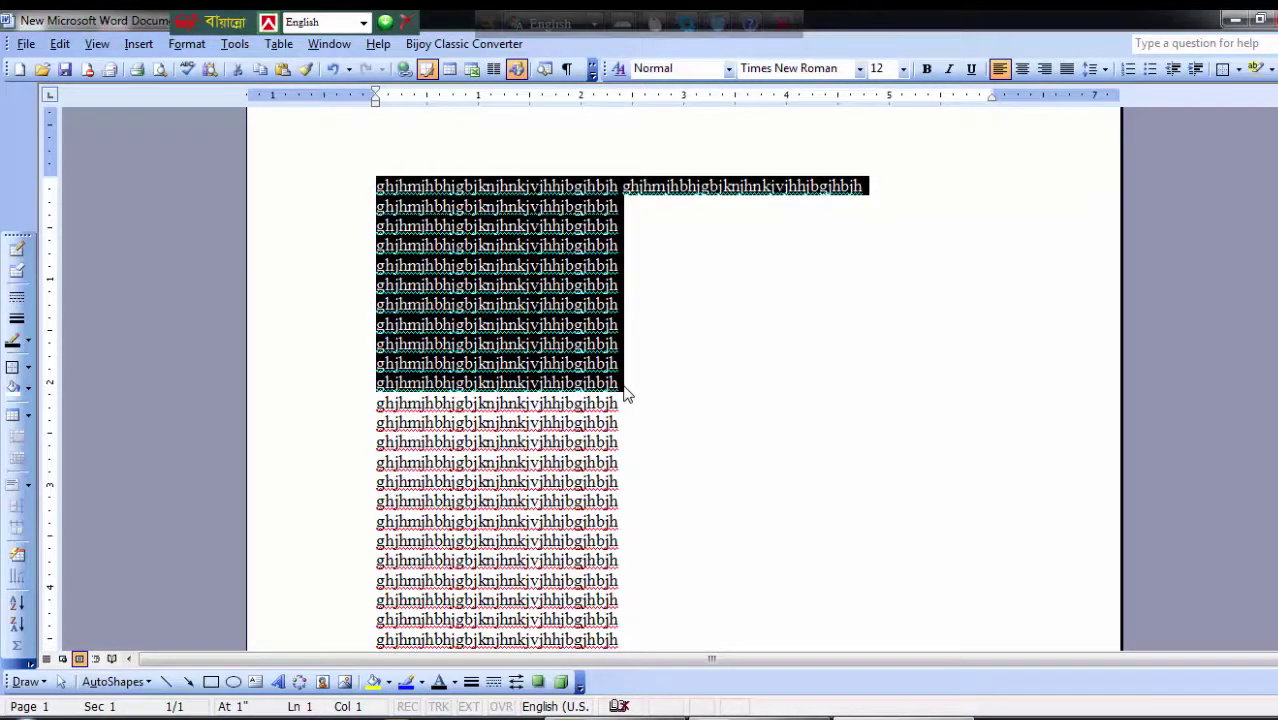
pyautogui.press('Delete')
pyautogui.scroll(1, 633, 362)
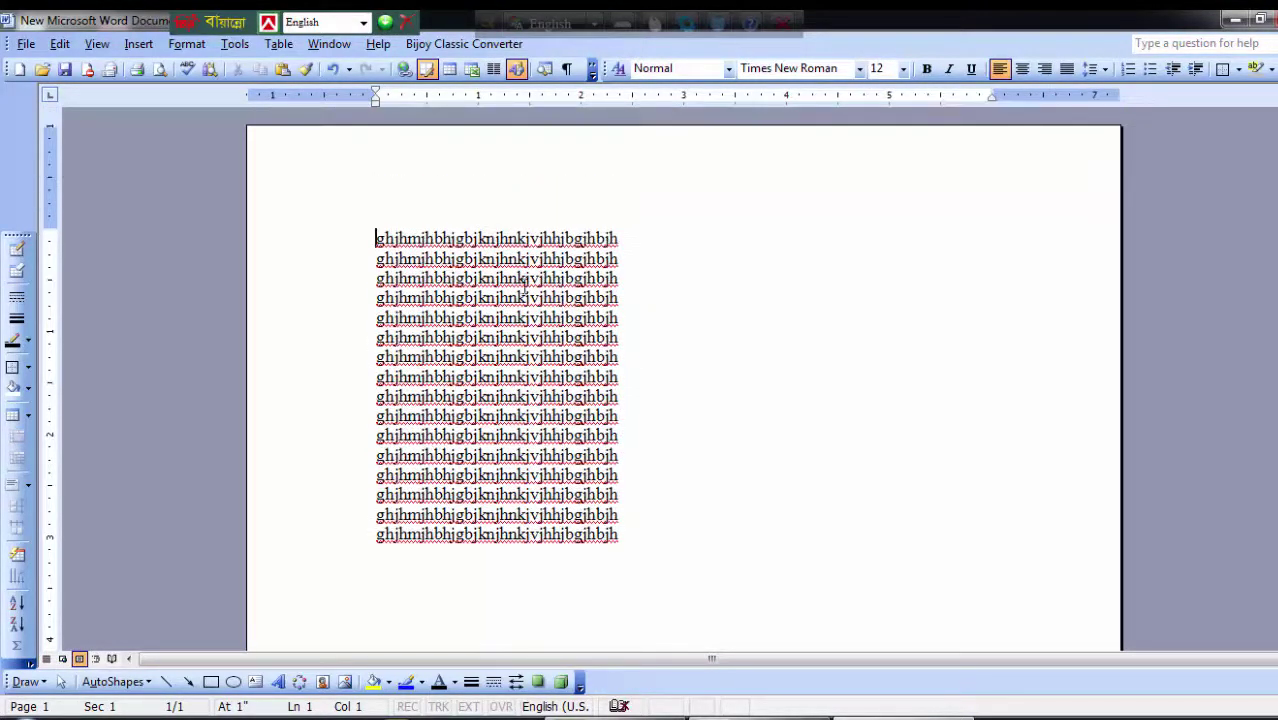
pyautogui.click(60, 44)
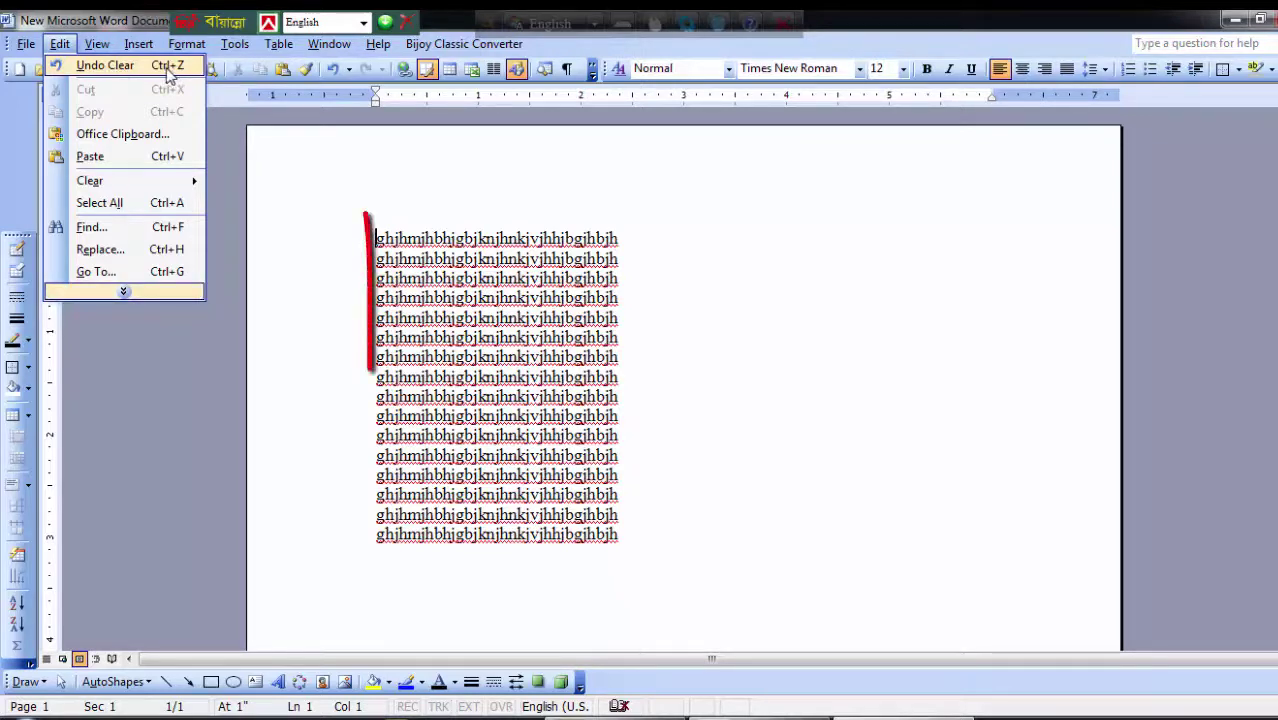
pyautogui.click(96, 70)
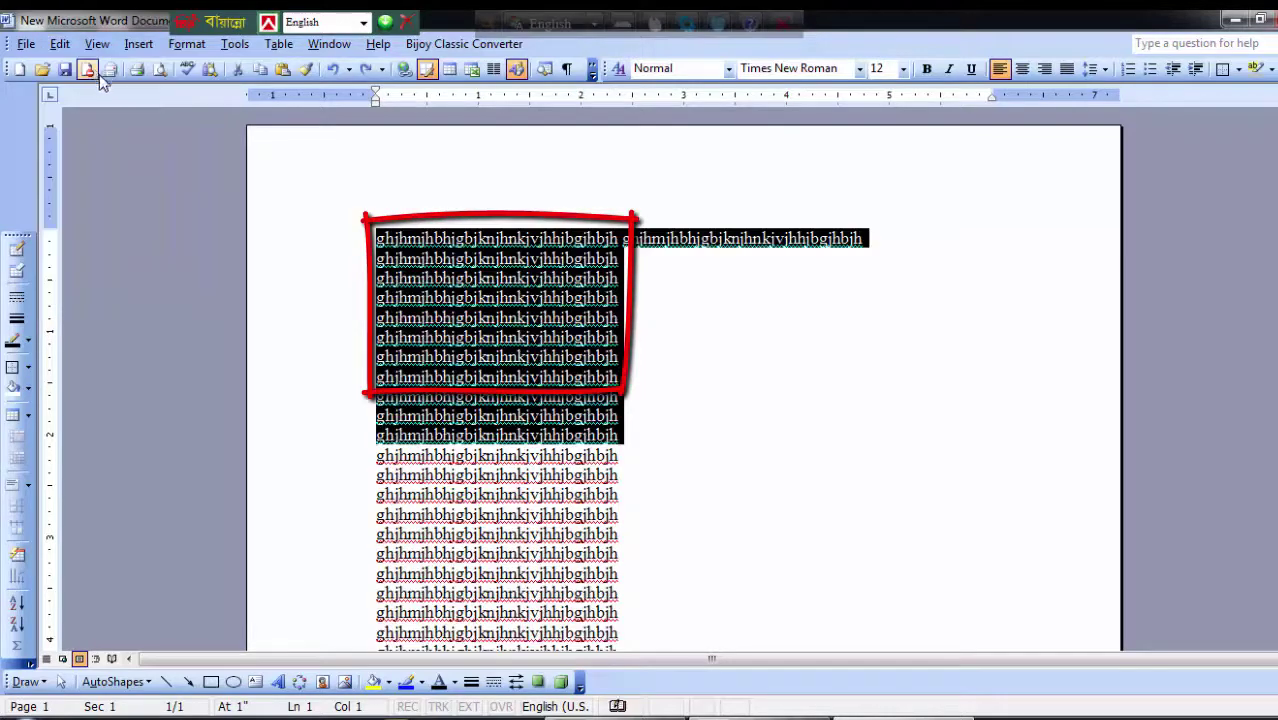
pyautogui.click(496, 325)
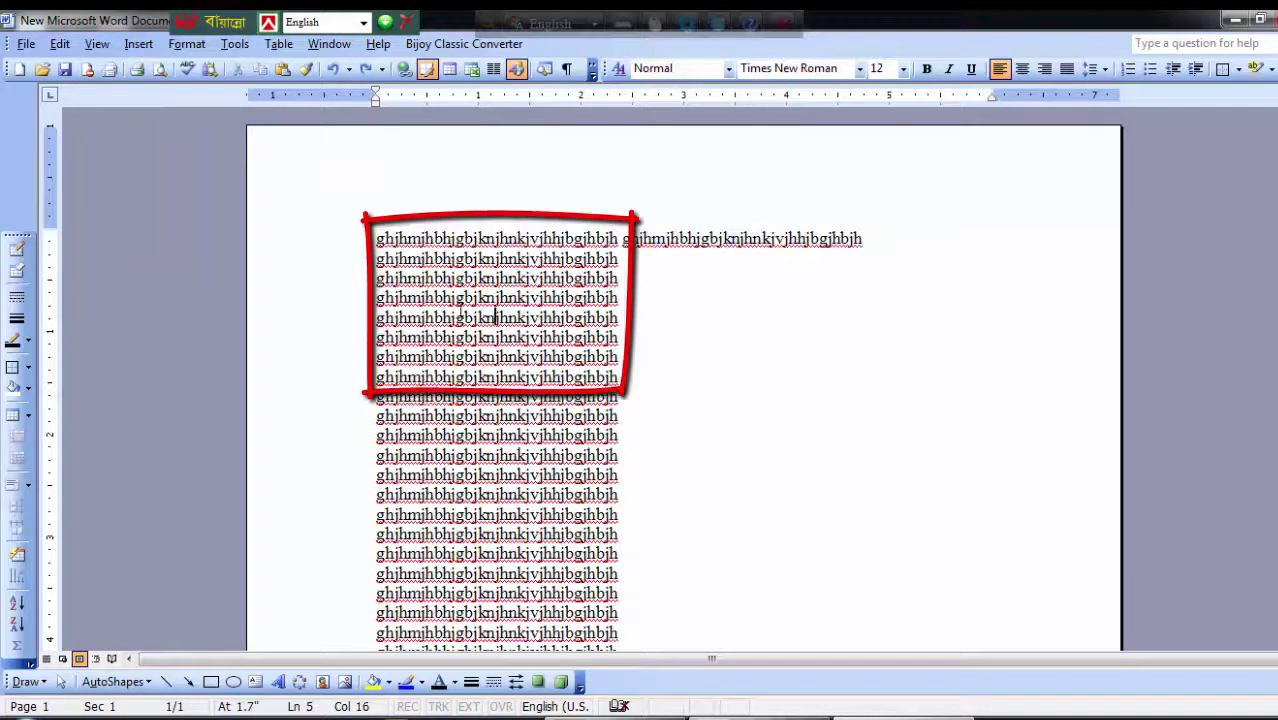
pyautogui.click(62, 46)
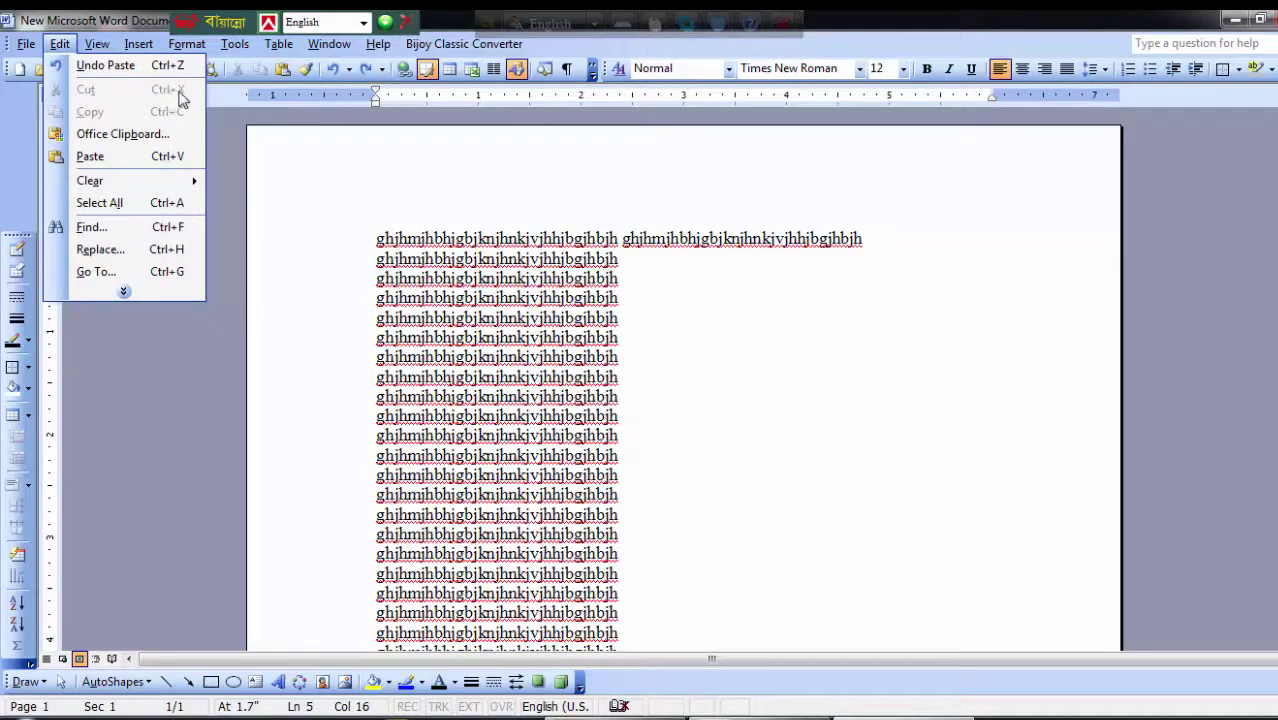
# Step: Select the opening lines, then type 'phone' at the very start of the first line
pyautogui.click(455, 258)
pyautogui.moveTo(368, 234); pyautogui.dragTo(500, 378)
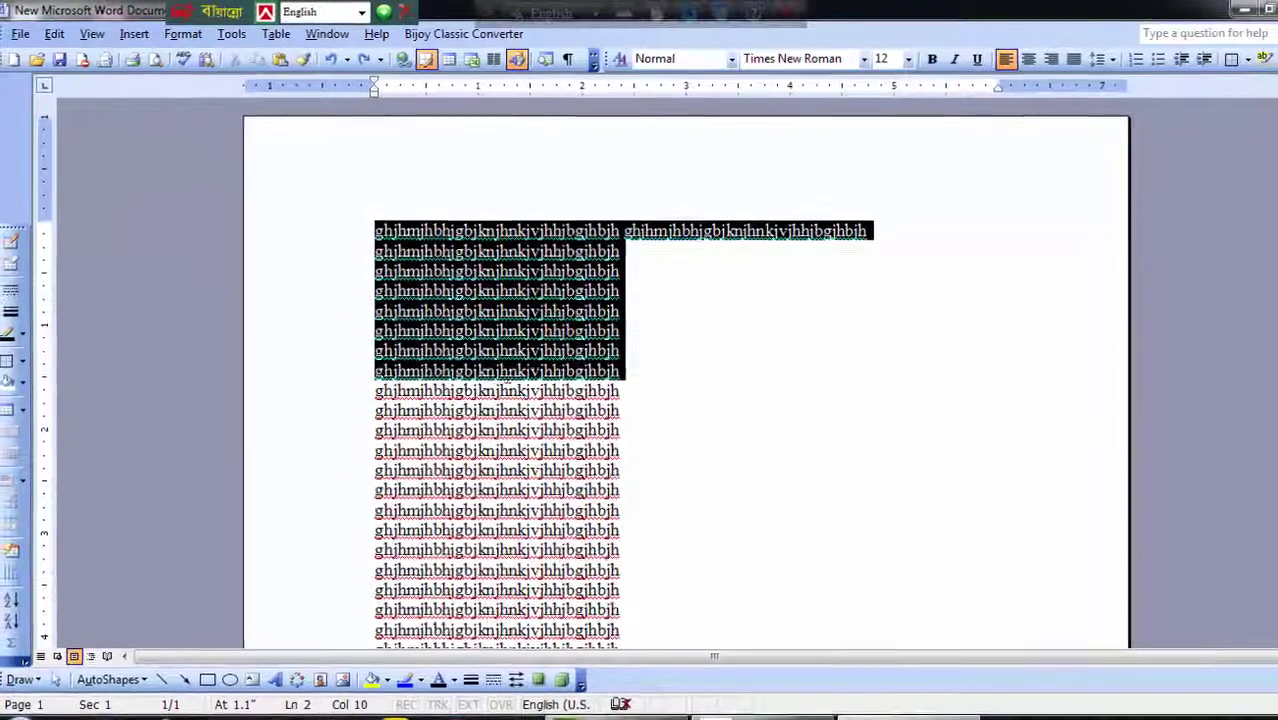
pyautogui.moveTo(625, 372); pyautogui.dragTo(637, 428)
pyautogui.scroll(-4, 492, 261)
pyautogui.scroll(-1, 607, 605)
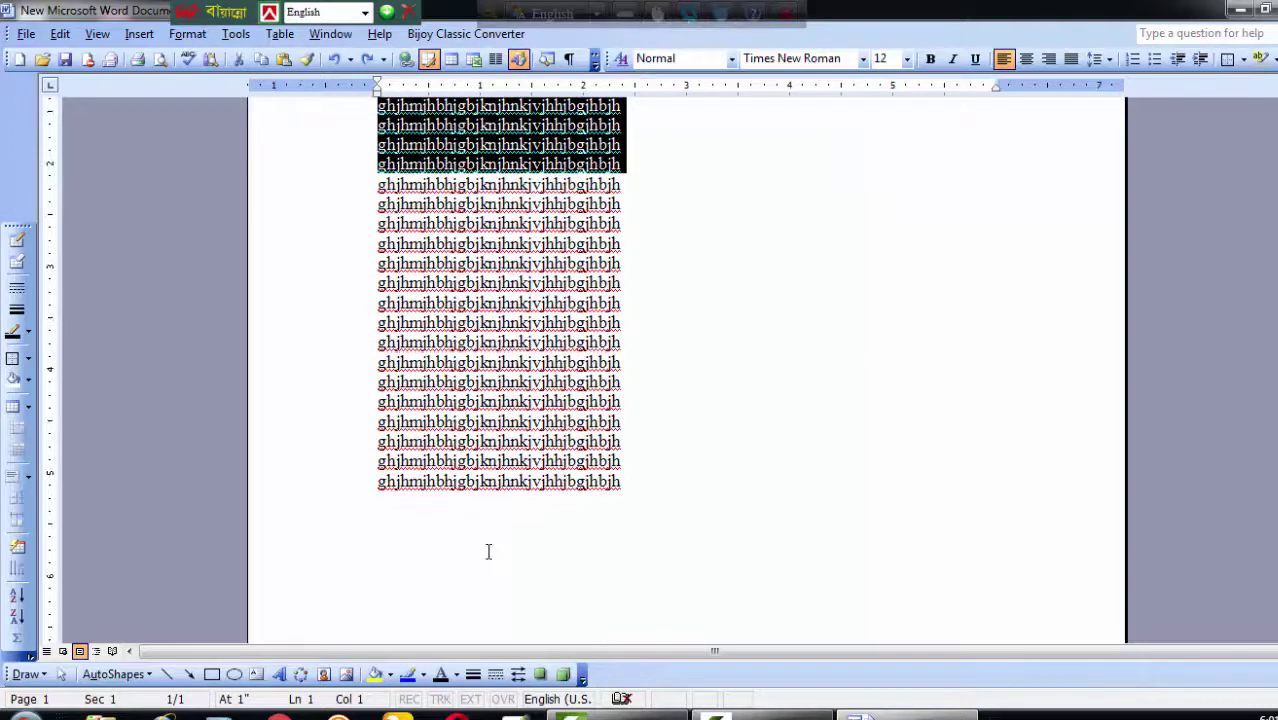
pyautogui.scroll(5, 503, 550)
pyautogui.click(379, 231)
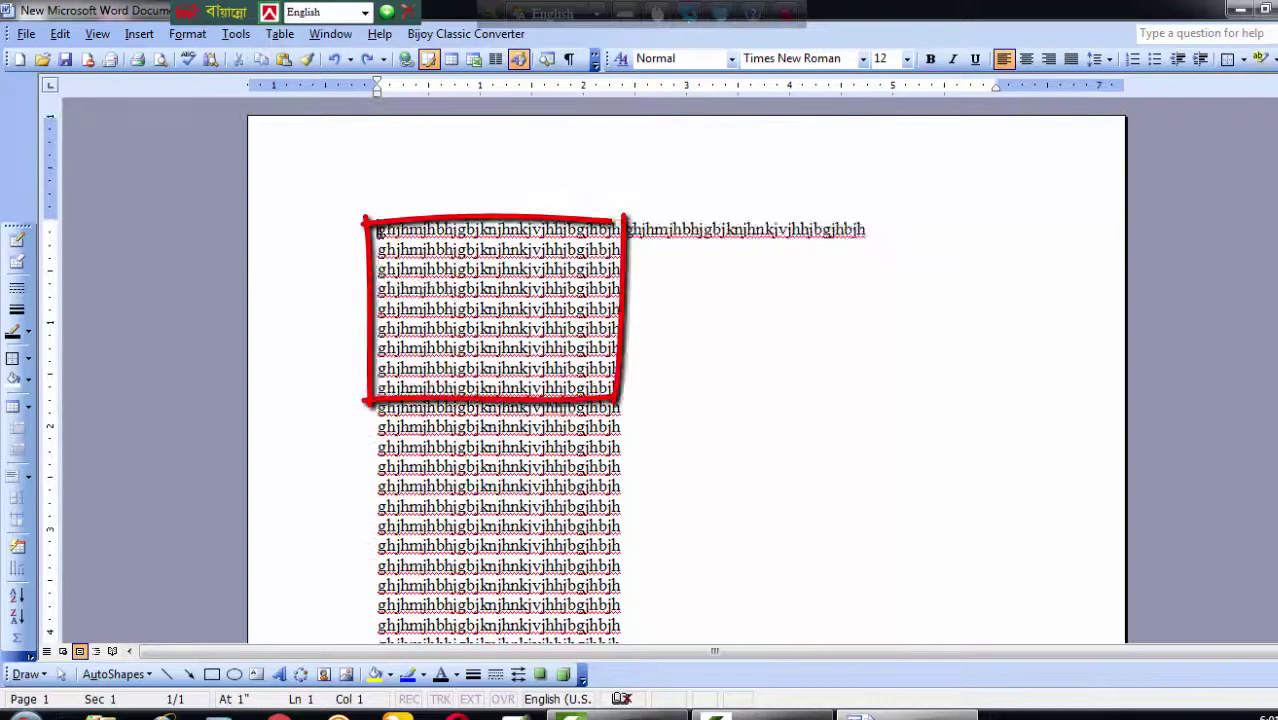
pyautogui.write('p')
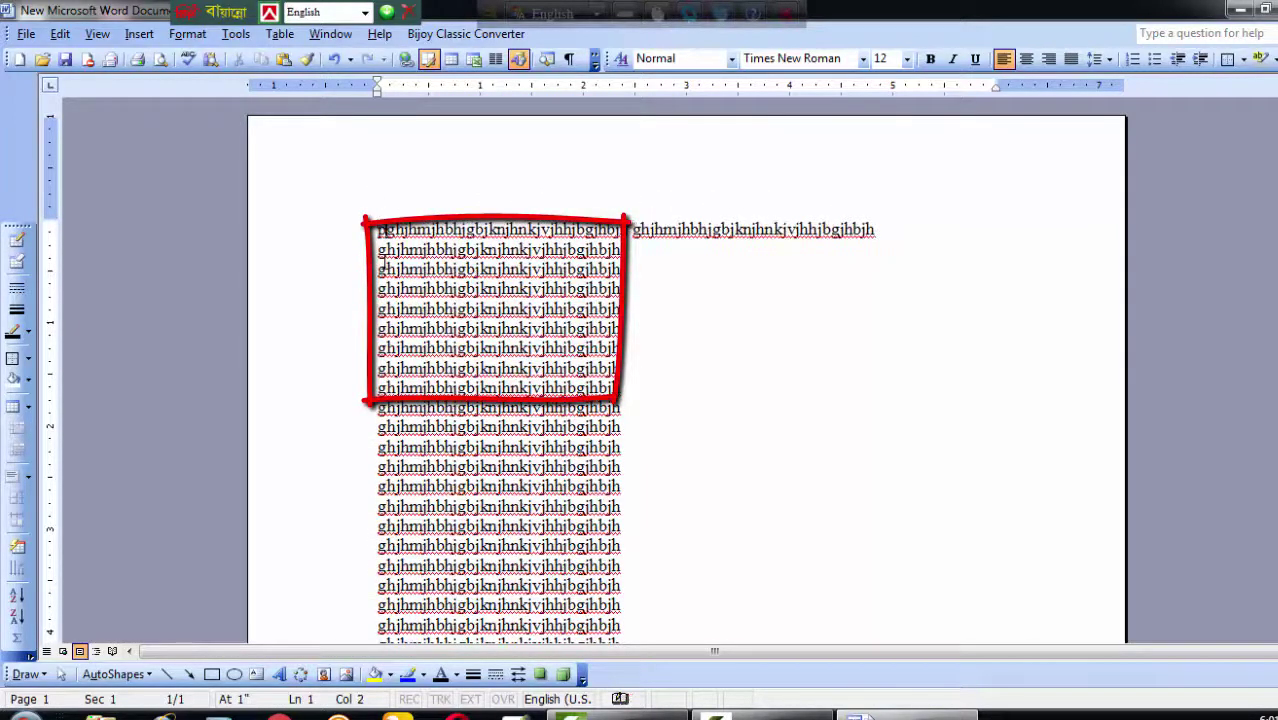
pyautogui.write('hone')
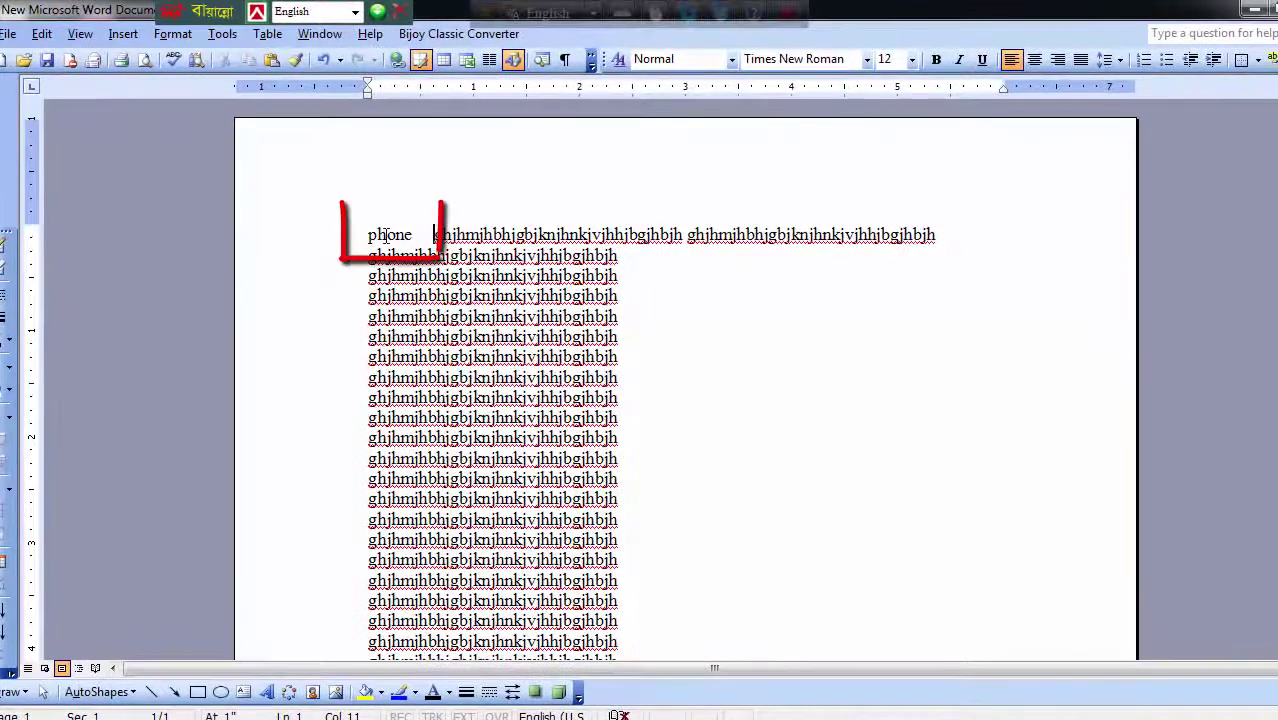
# Step: Select the word 'phone' on the first line and cut it with the Cut button
pyautogui.moveTo(368, 232); pyautogui.dragTo(433, 236)
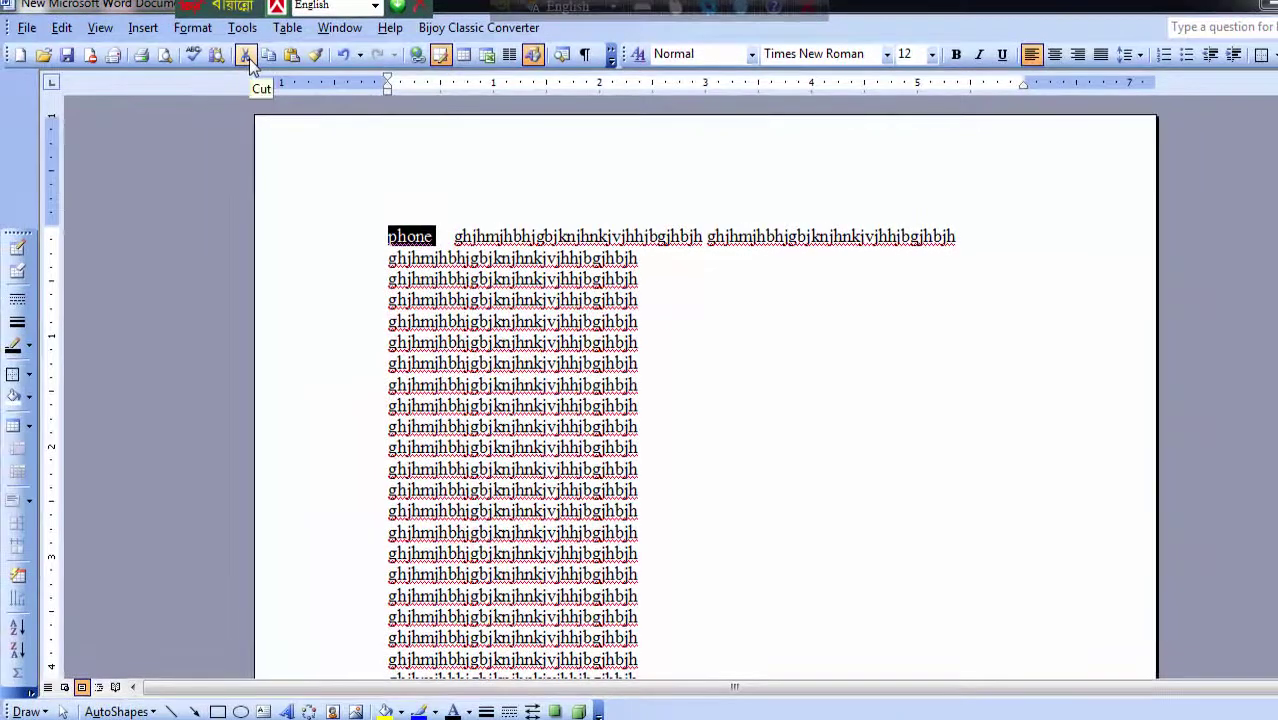
pyautogui.scroll(-5, 673, 525)
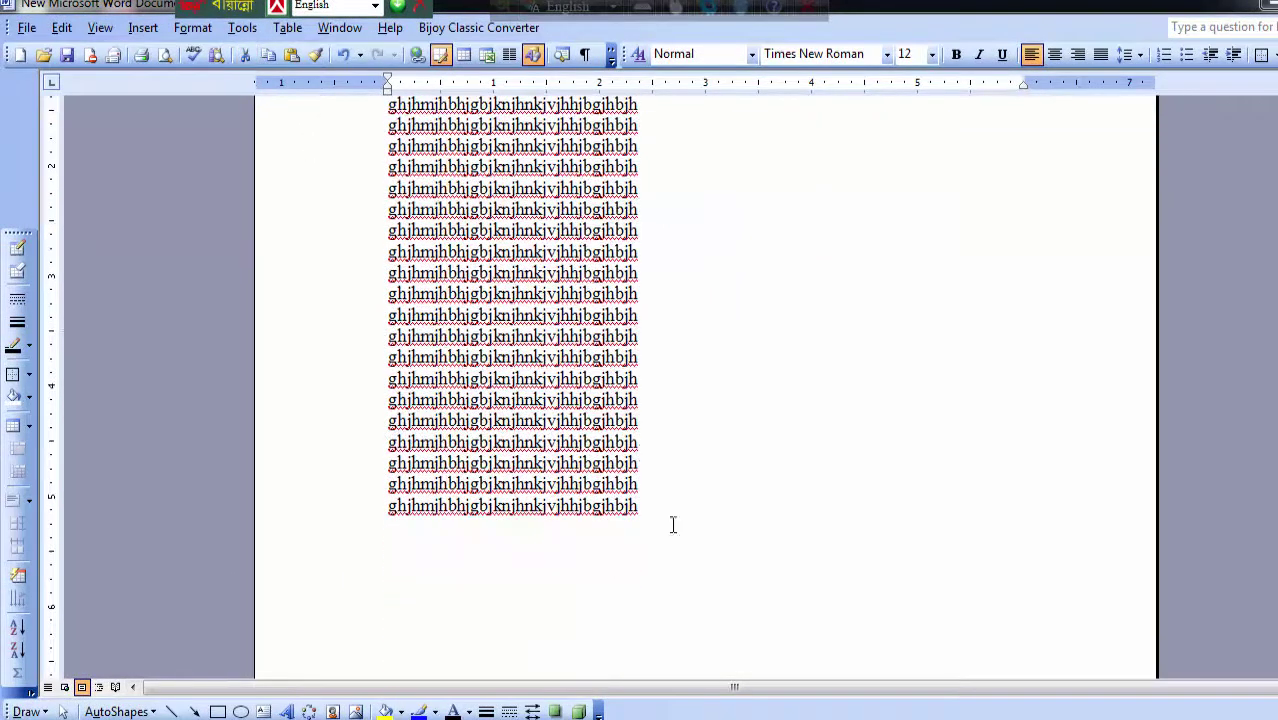
pyautogui.scroll(5, 298, 291)
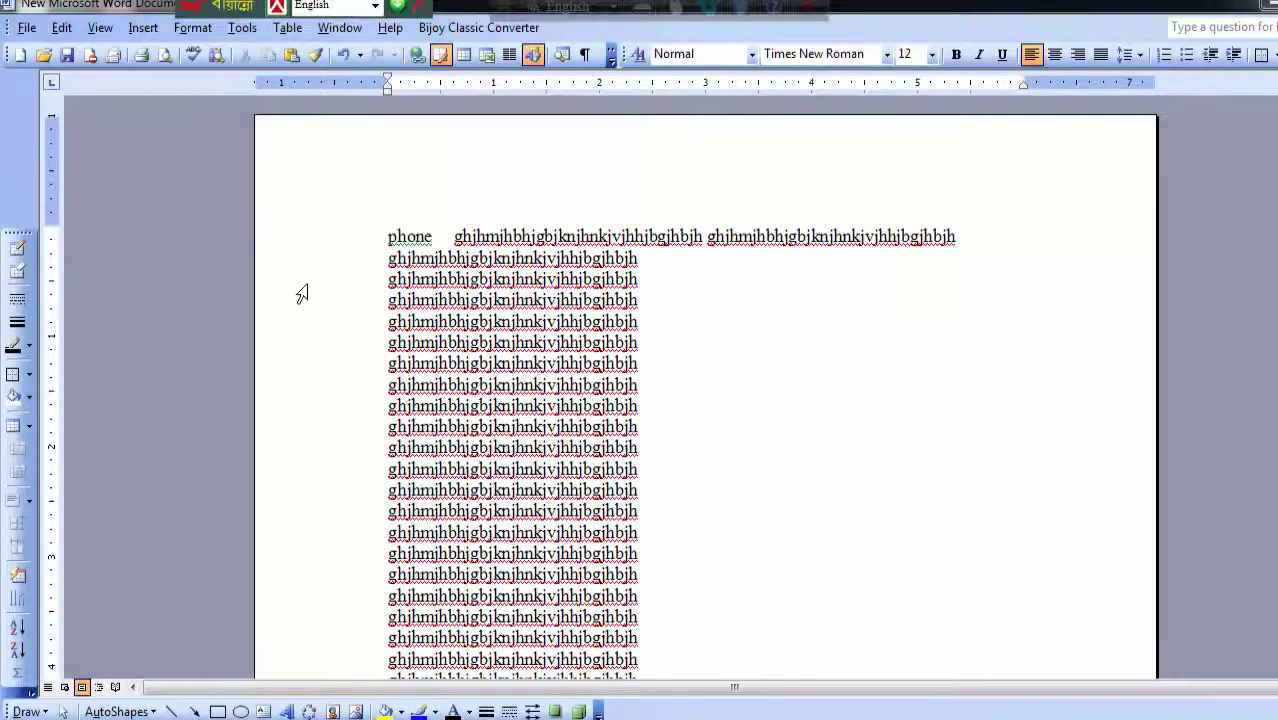
pyautogui.moveTo(388, 236); pyautogui.dragTo(440, 246)
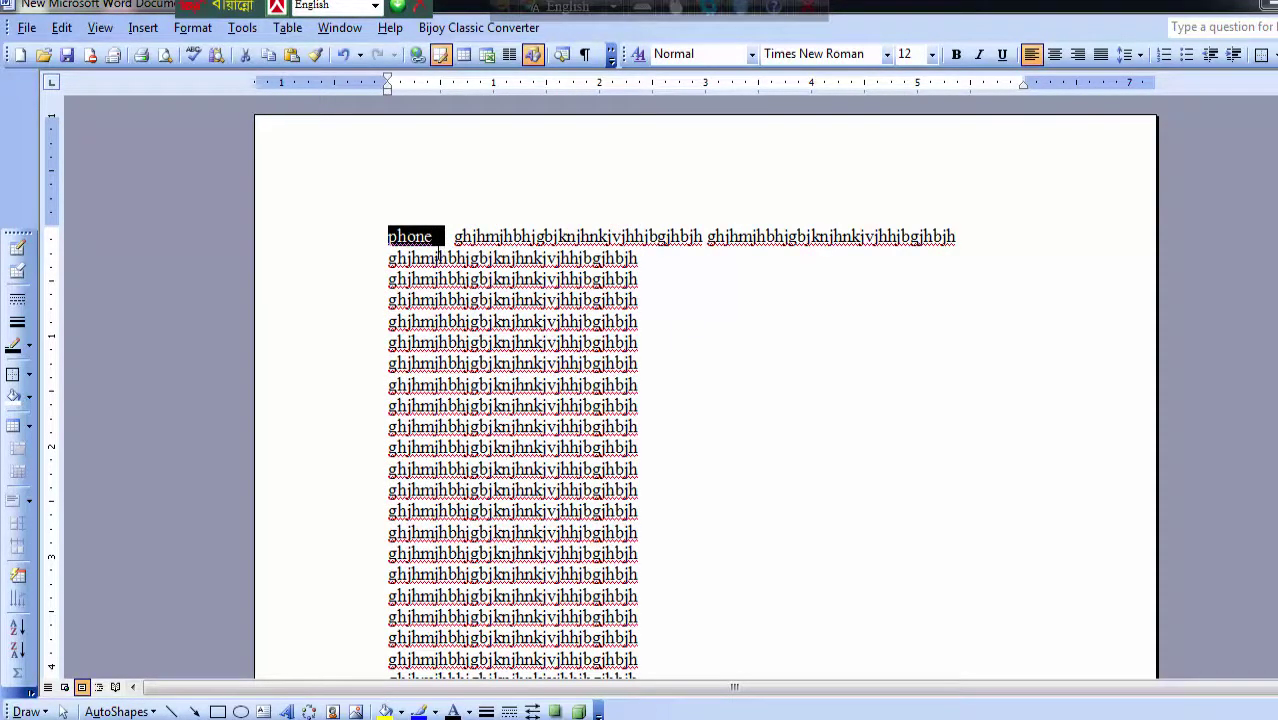
pyautogui.scroll(-3, 522, 335)
pyautogui.scroll(2, 522, 335)
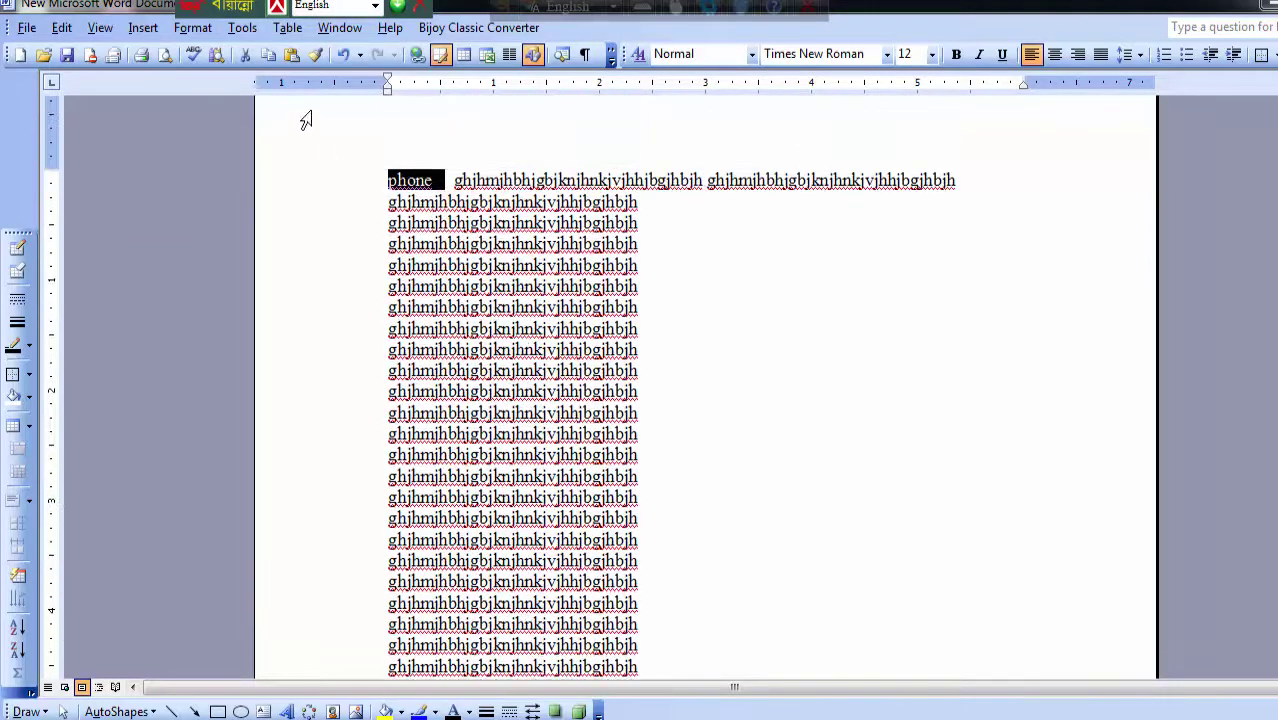
pyautogui.click(243, 56)
pyautogui.scroll(-3, 580, 412)
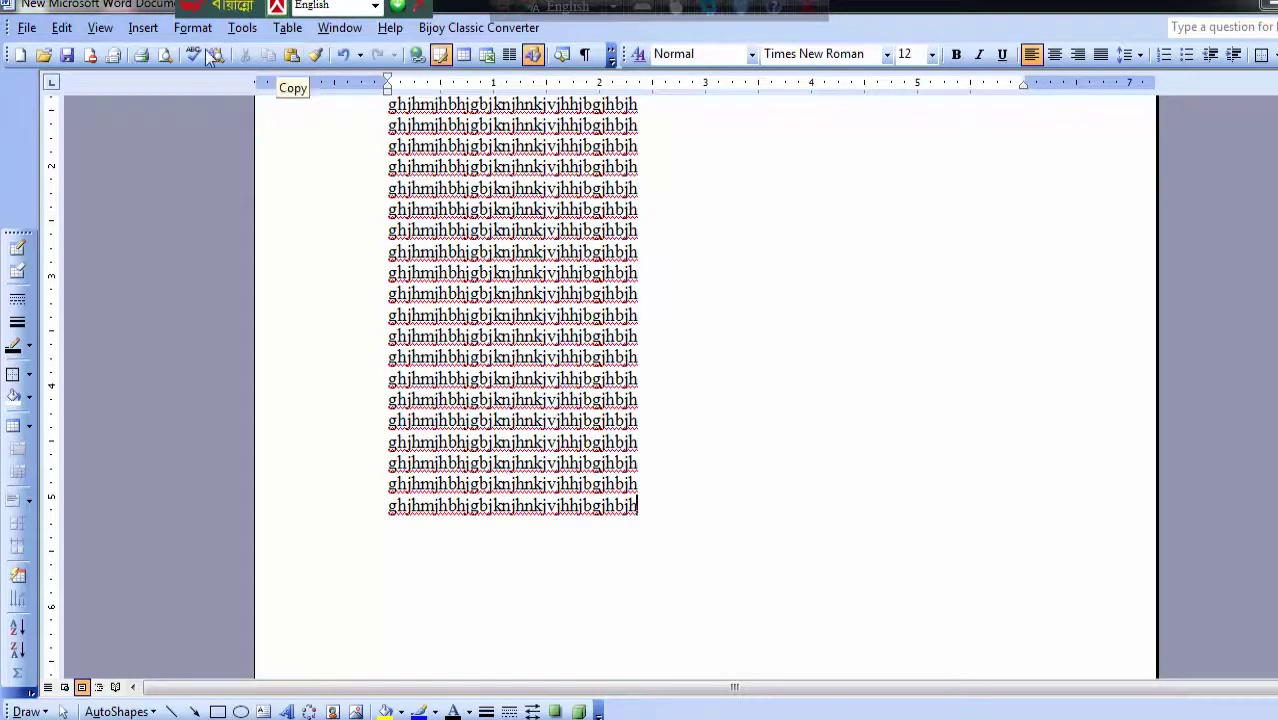
# Step: Paste 'phone' at the end of the last line and select the pasted word
pyautogui.click(62, 28)
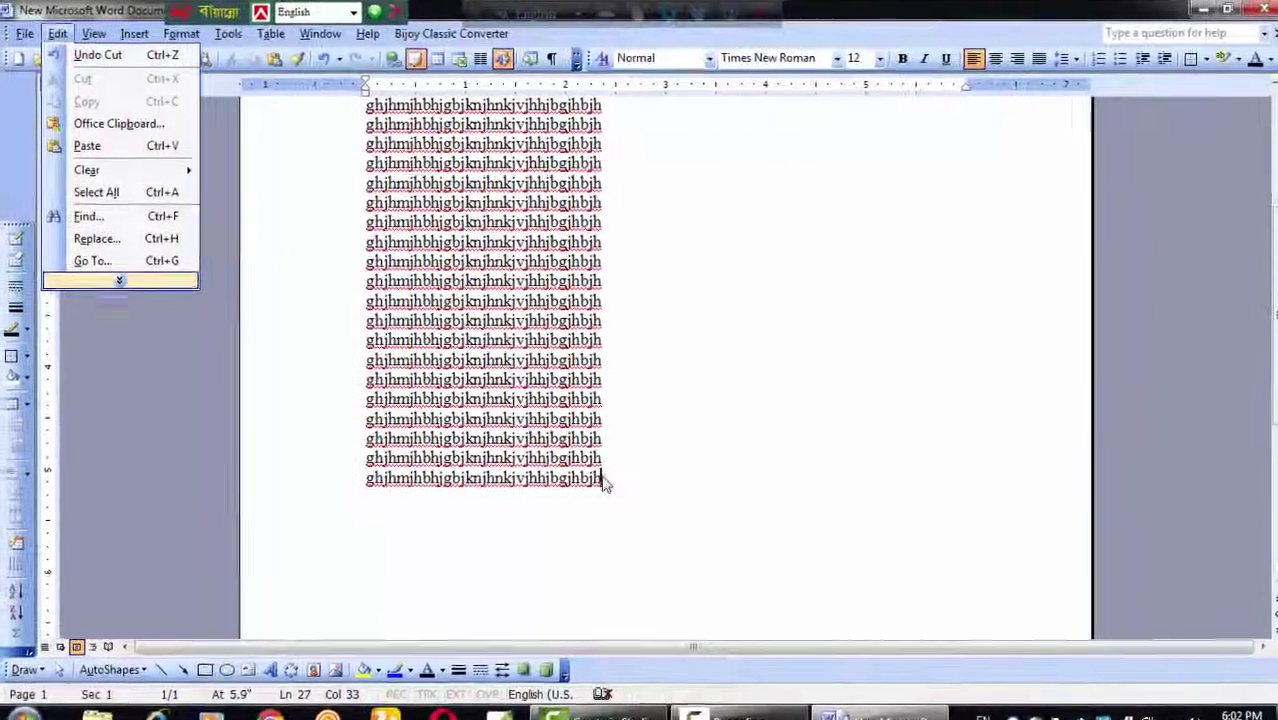
pyautogui.click(640, 505)
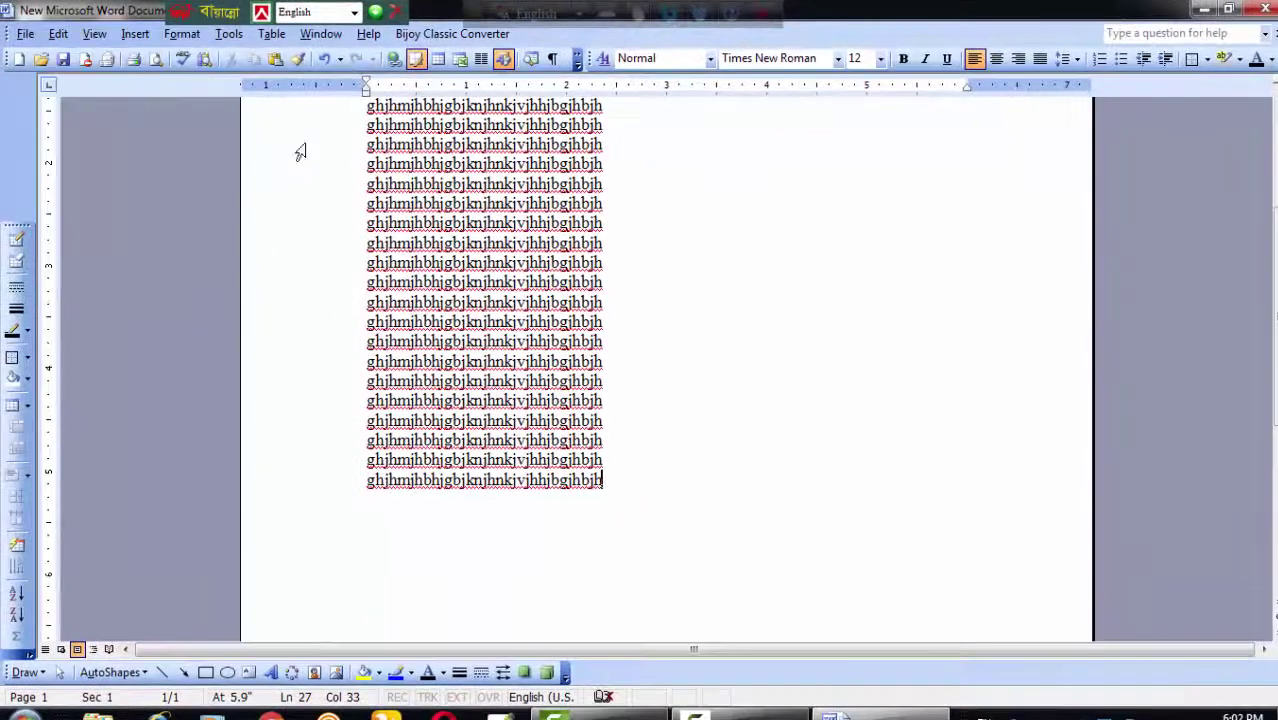
pyautogui.click(277, 62)
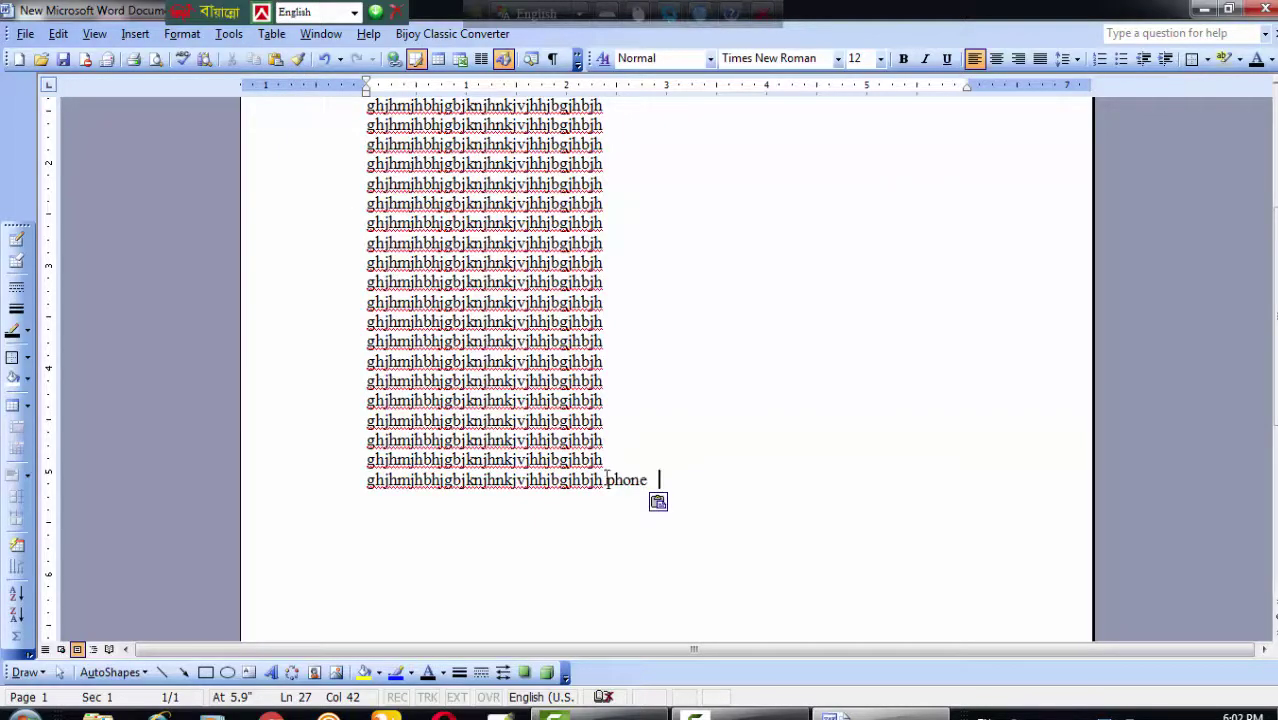
pyautogui.moveTo(604, 481); pyautogui.dragTo(681, 474)
pyautogui.hotkey('ctrl', 'c')
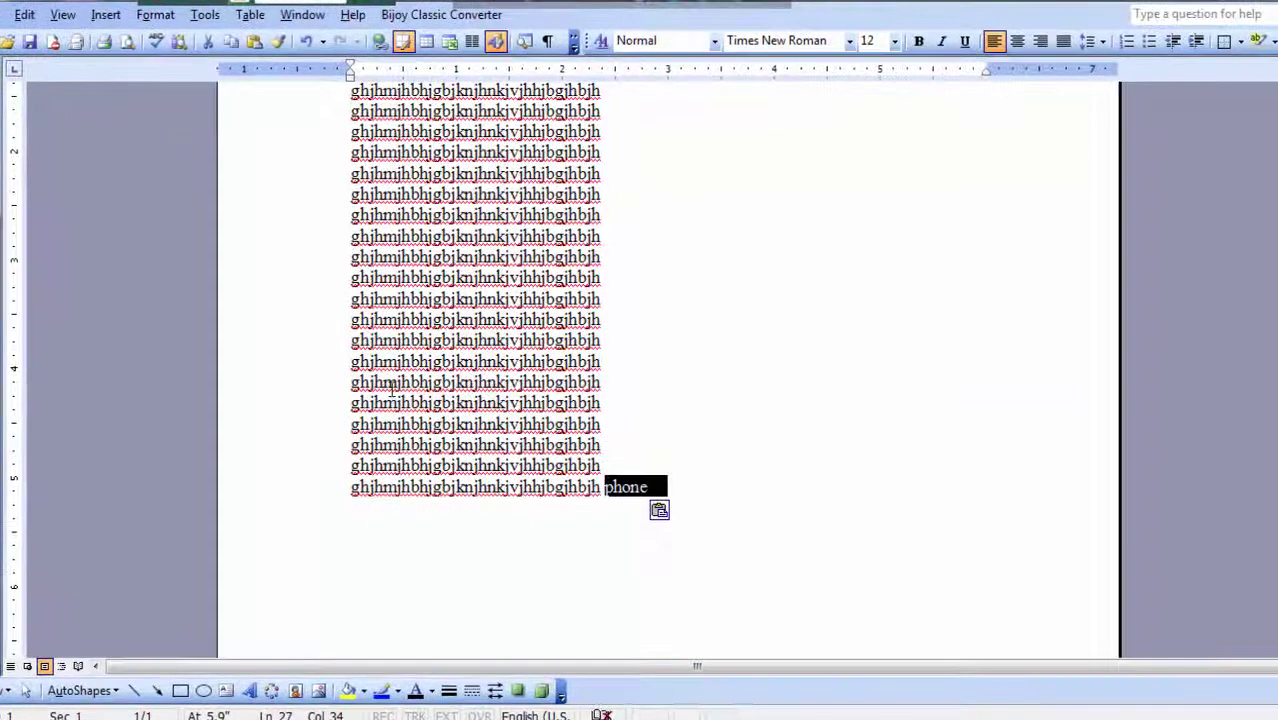
# Step: Click back into the text and jump to the end of the document
pyautogui.click(388, 381)
pyautogui.scroll(3, 388, 381)
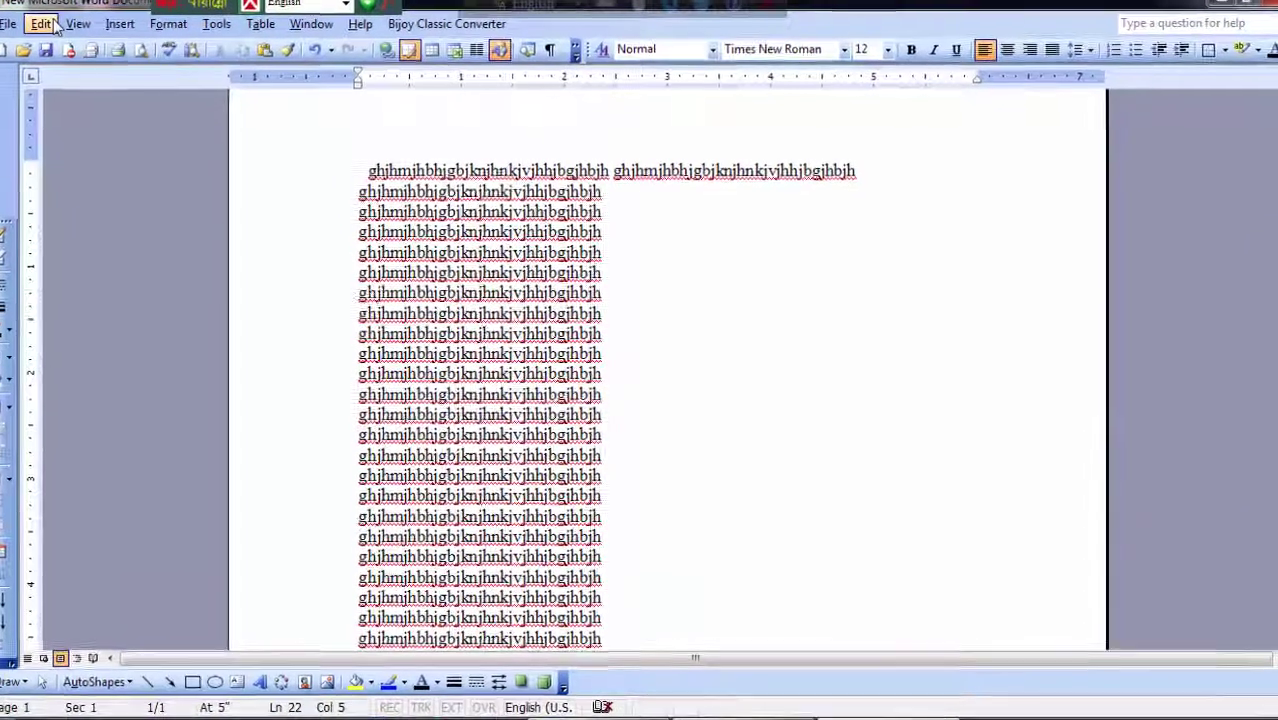
pyautogui.click(68, 35)
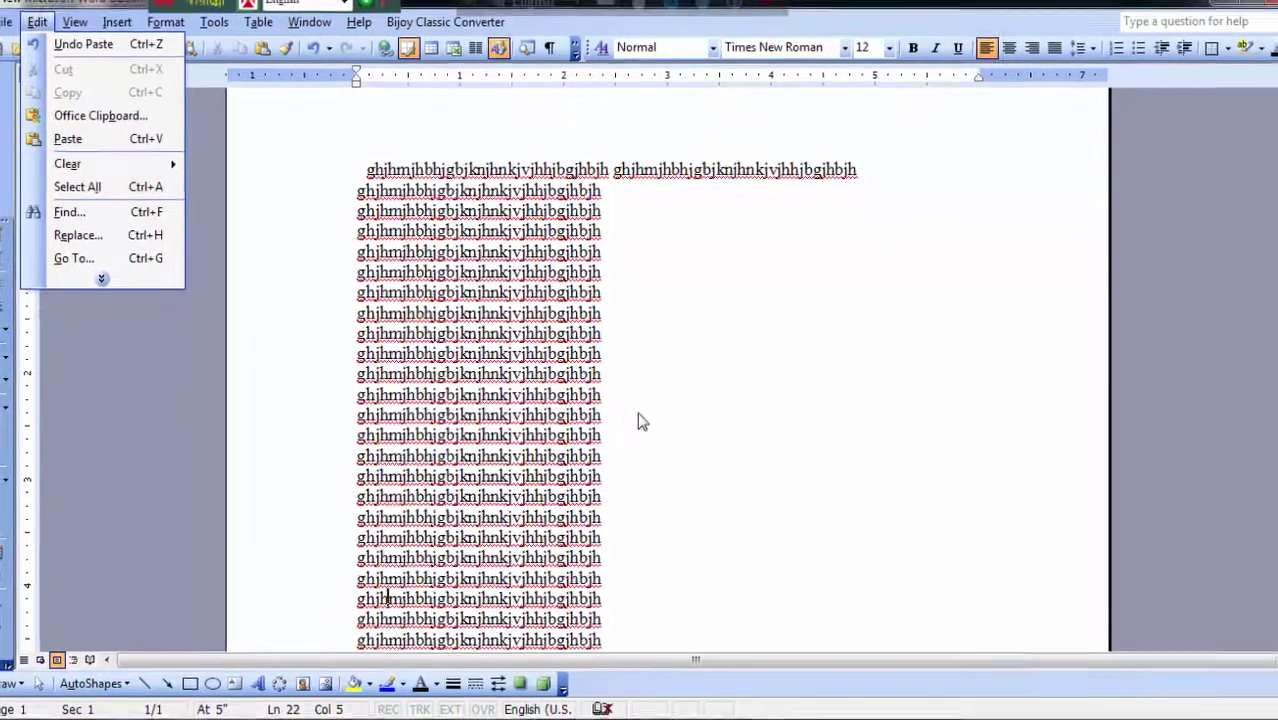
pyautogui.click(642, 420)
pyautogui.hotkey('ctrl', 'v')
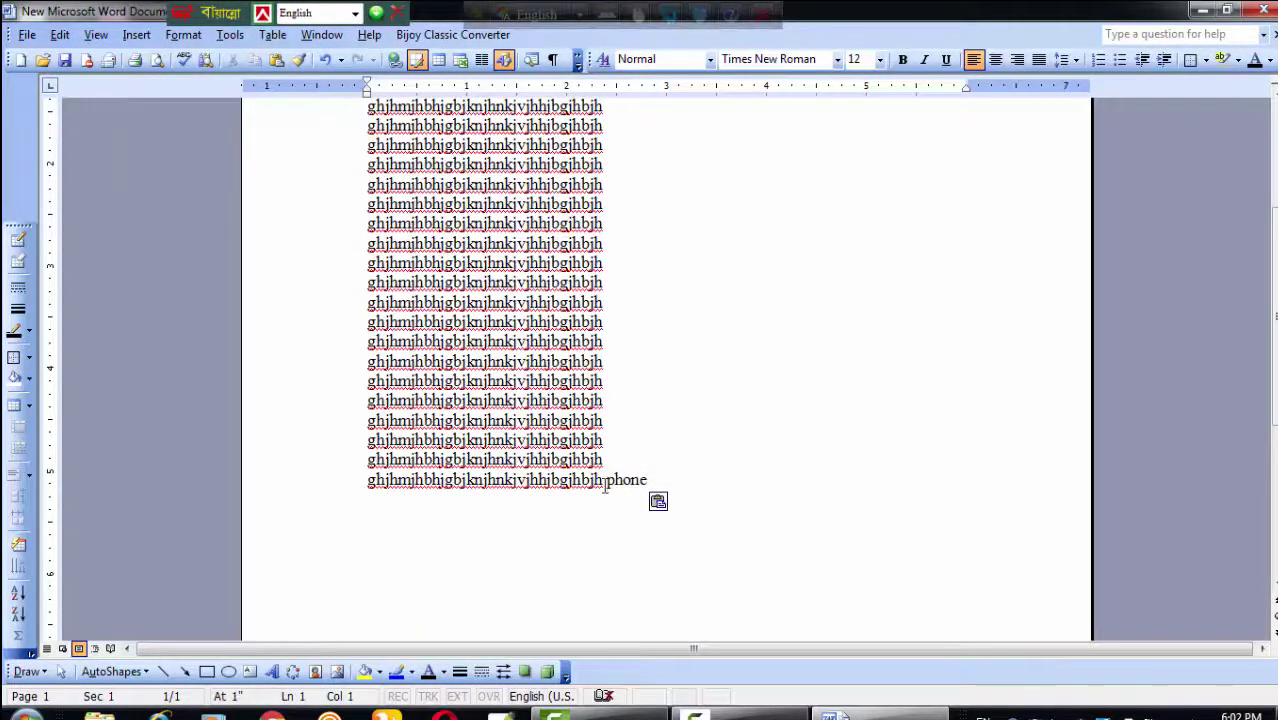
# Step: Select the word 'phone' at the end of the last line, without the trailing space
pyautogui.moveTo(607, 484); pyautogui.dragTo(659, 484)
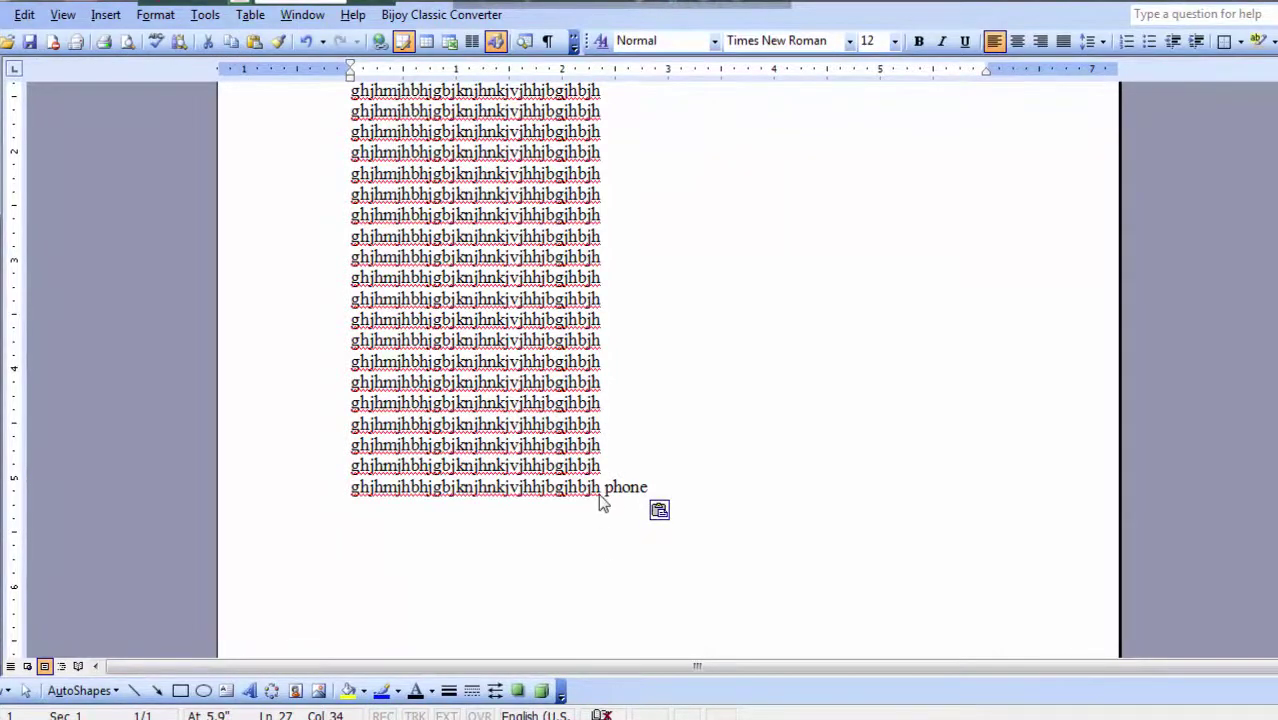
pyautogui.moveTo(603, 488); pyautogui.dragTo(656, 488)
pyautogui.click(605, 489)
pyautogui.moveTo(606, 488); pyautogui.dragTo(657, 487)
pyautogui.click(621, 501)
pyautogui.click(604, 490)
pyautogui.moveTo(604, 487); pyautogui.dragTo(651, 487)
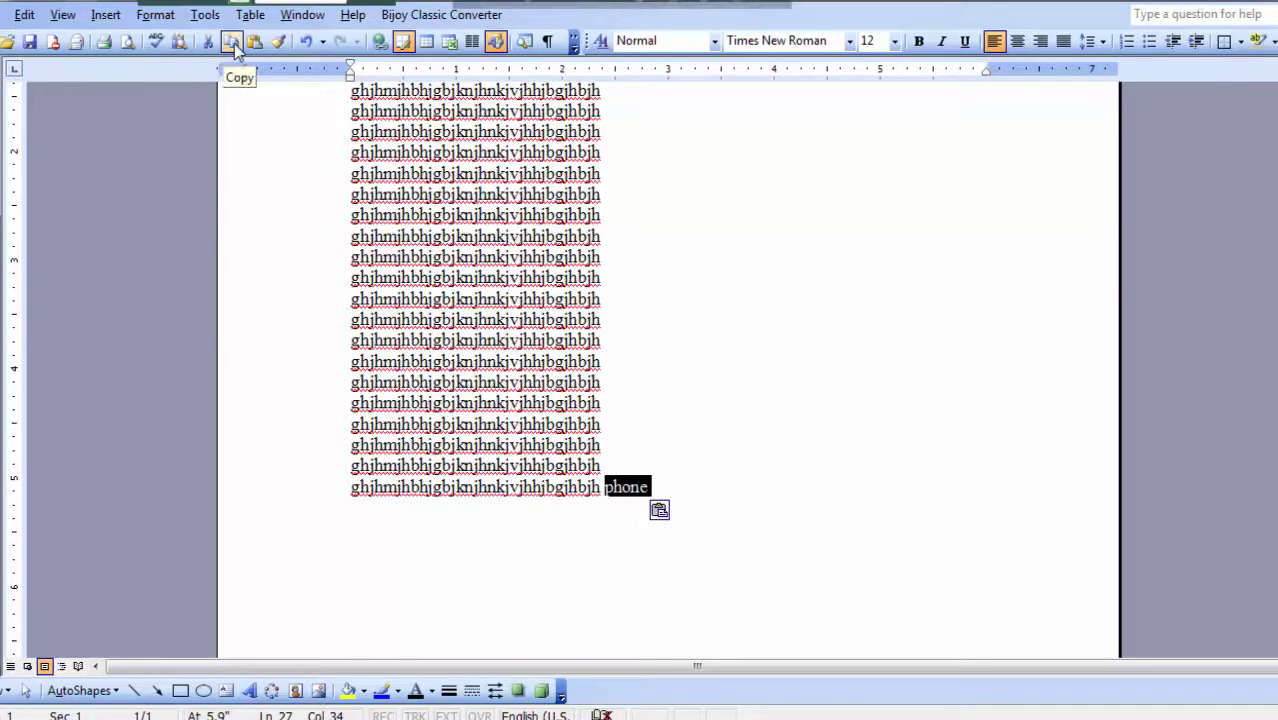
pyautogui.click(231, 44)
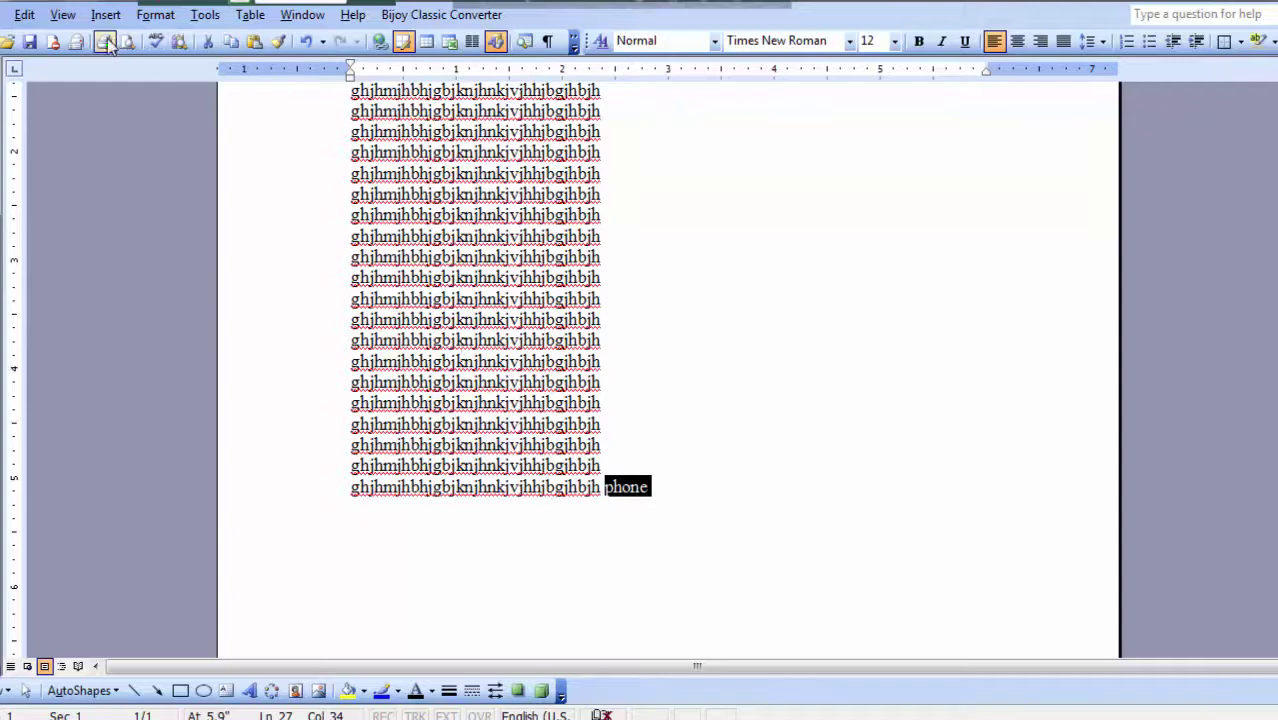
pyautogui.click(24, 14)
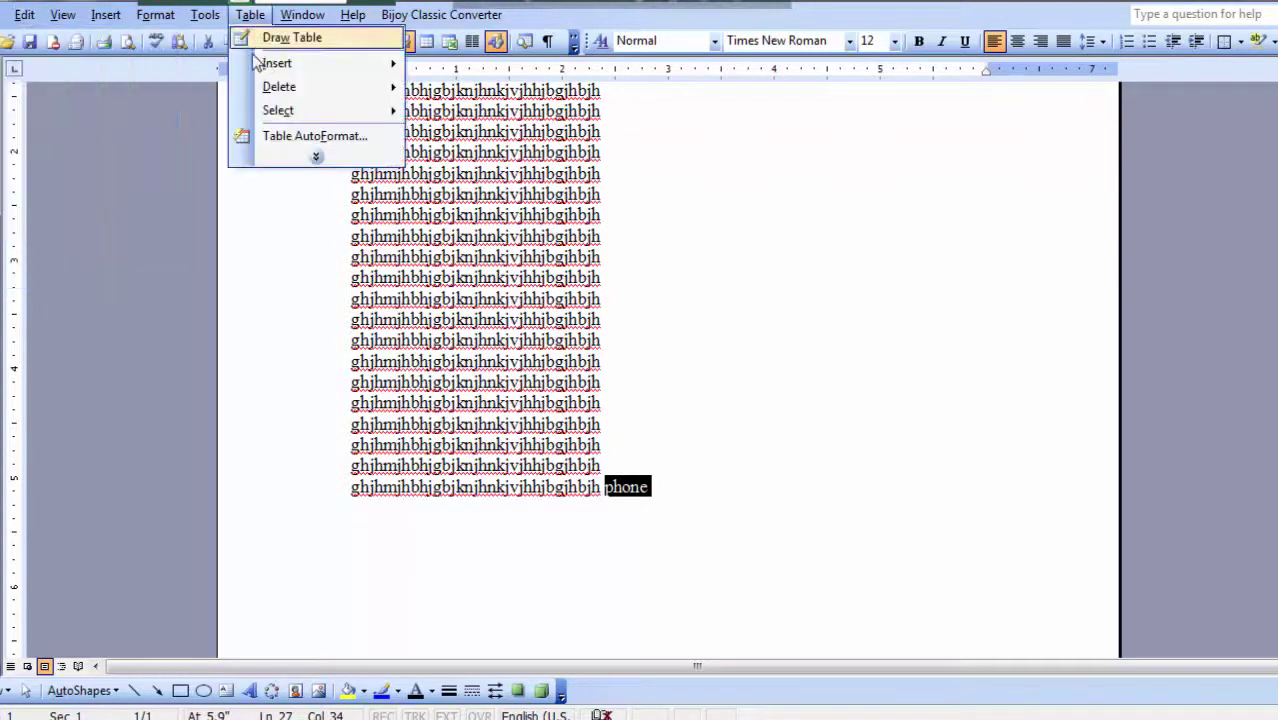
pyautogui.click(611, 490)
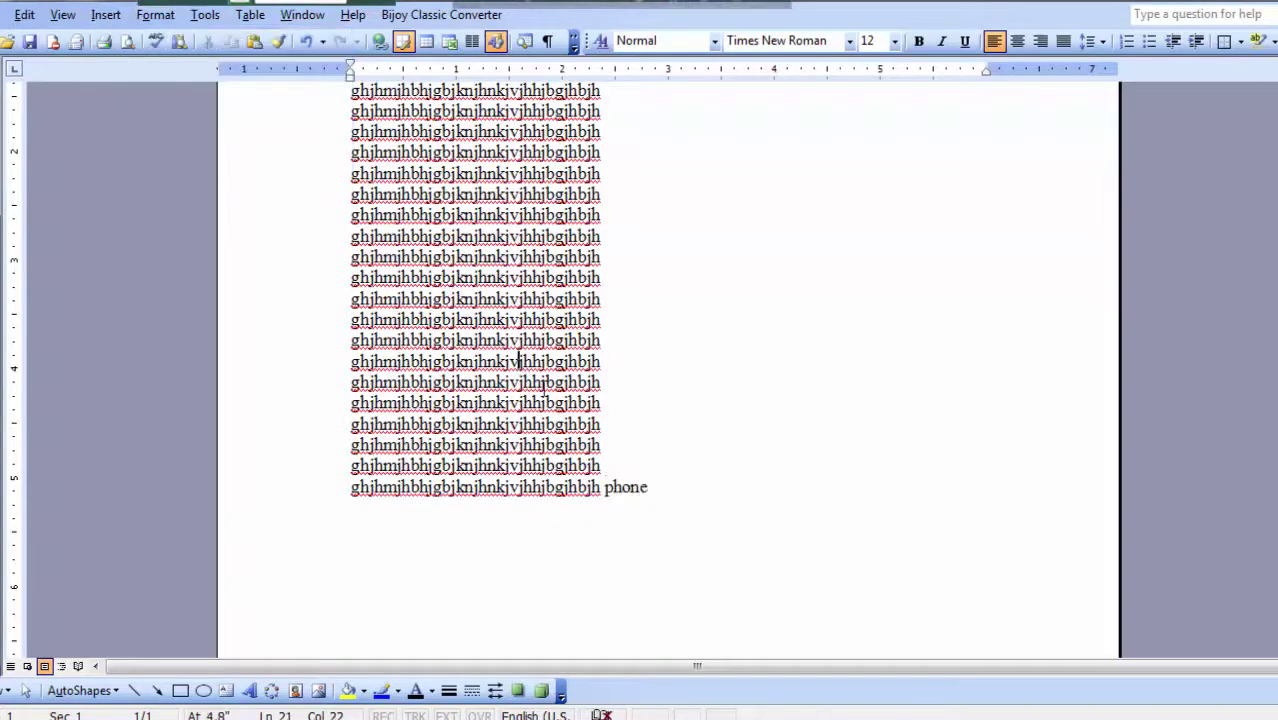
pyautogui.moveTo(611, 490); pyautogui.dragTo(656, 499)
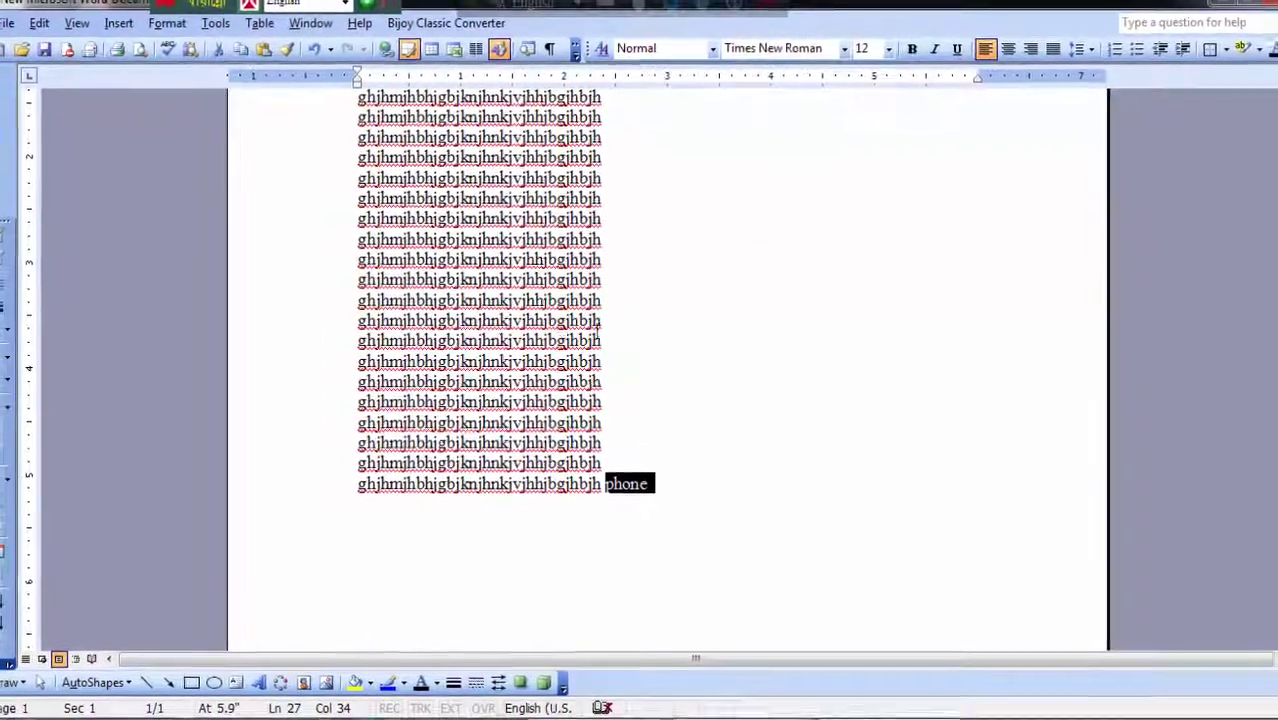
pyautogui.scroll(5, 500, 270)
# Step: Paste the copied word 'phone' at the start of the first line
pyautogui.click(371, 226)
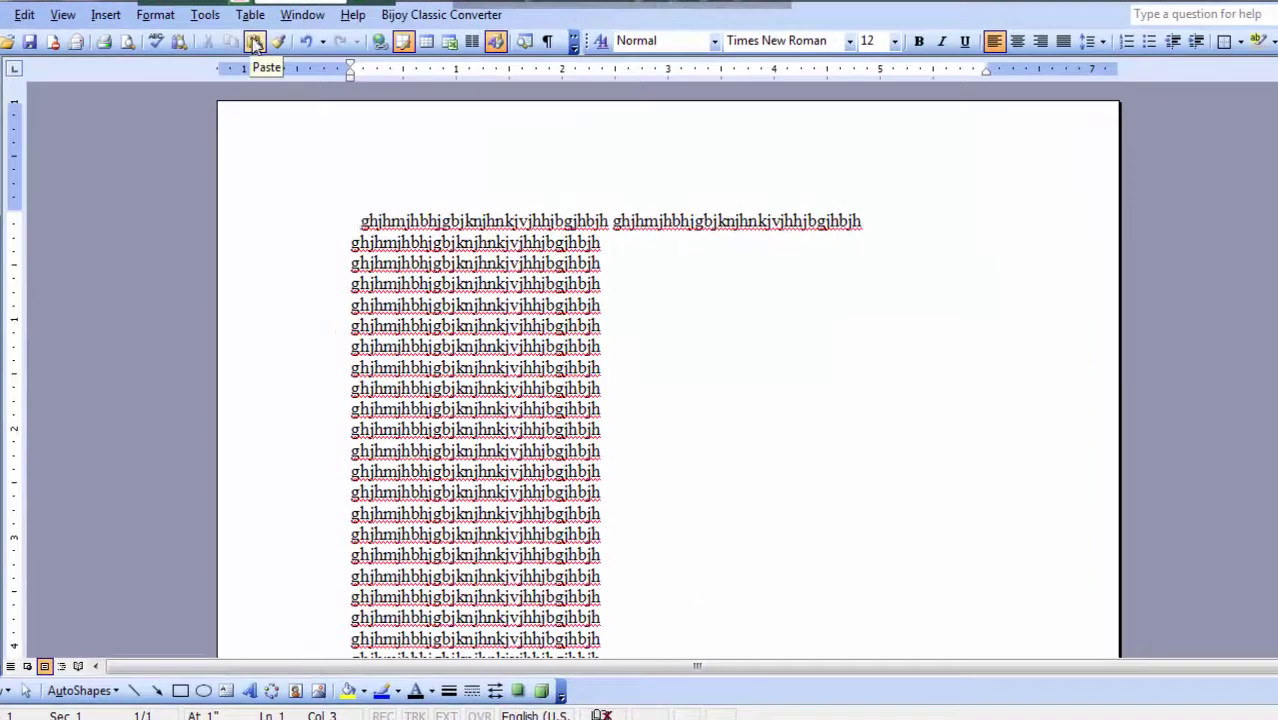
pyautogui.click(256, 45)
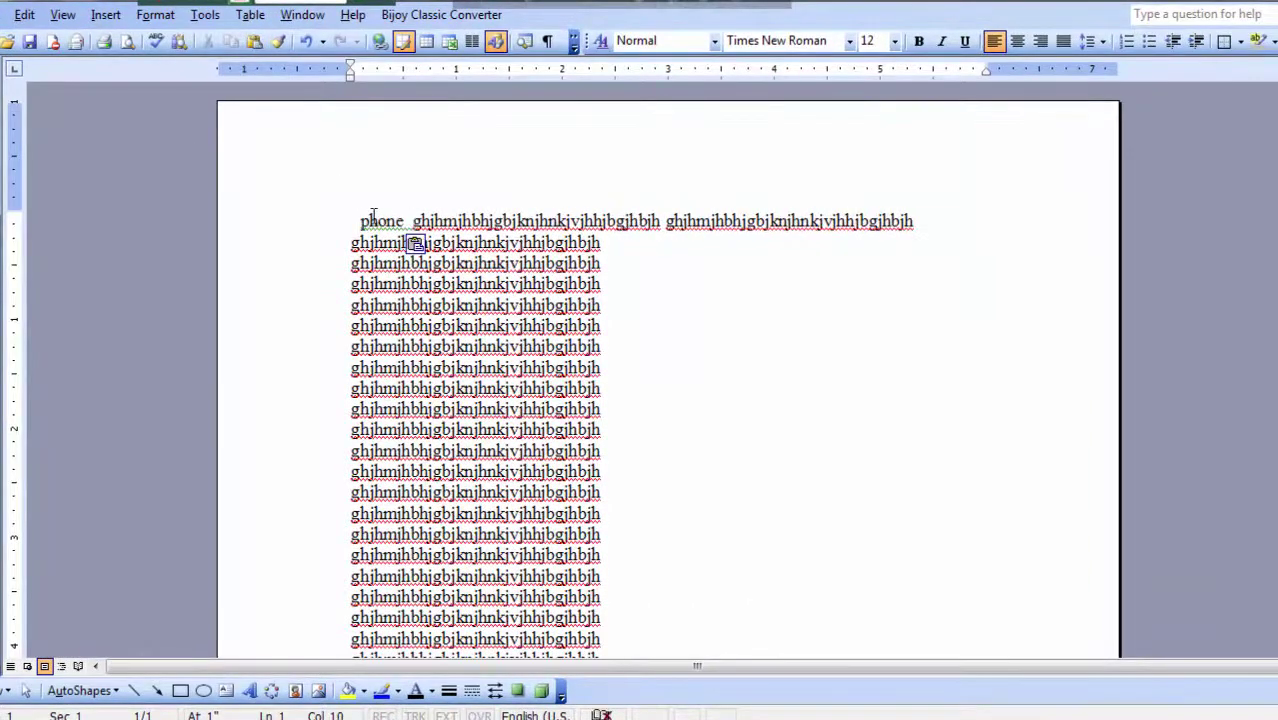
pyautogui.scroll(-1, 427, 291)
pyautogui.scroll(-3, 427, 291)
pyautogui.scroll(5, 427, 291)
pyautogui.click(24, 14)
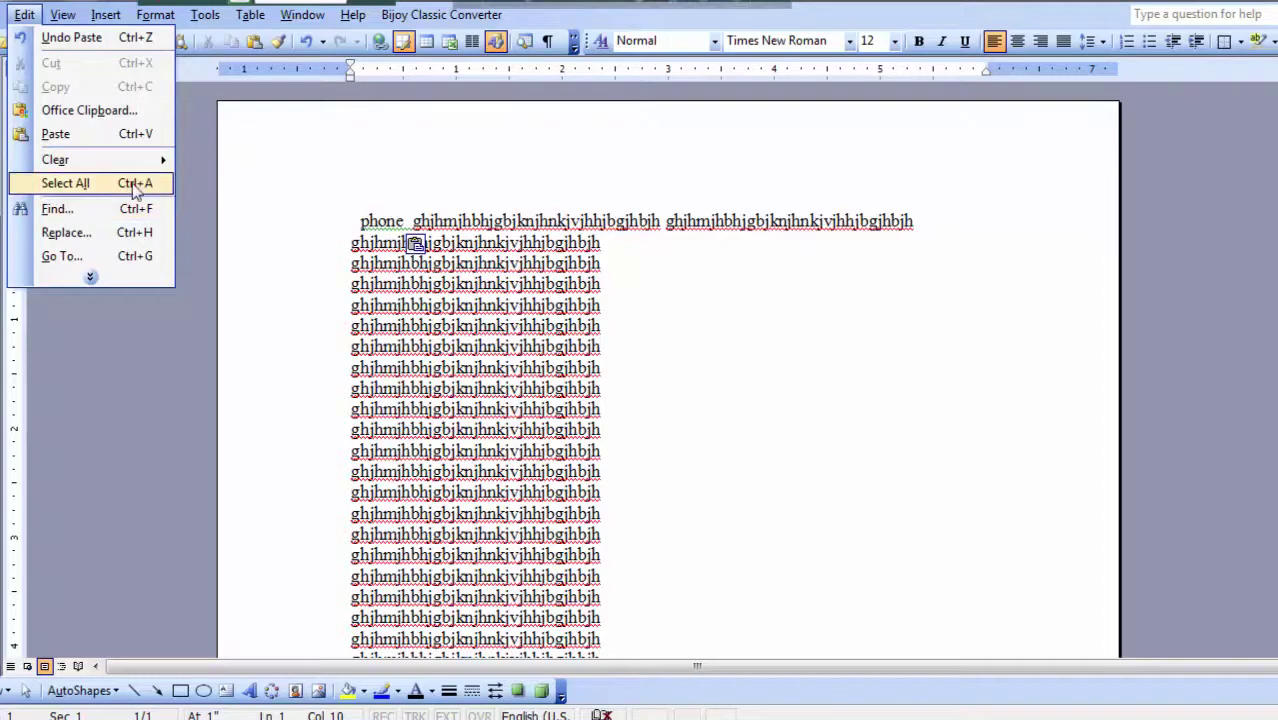
# Step: Paste the copied text again and drag the selected text up near the document top
pyautogui.click(422, 262)
pyautogui.scroll(-1, 275, 227)
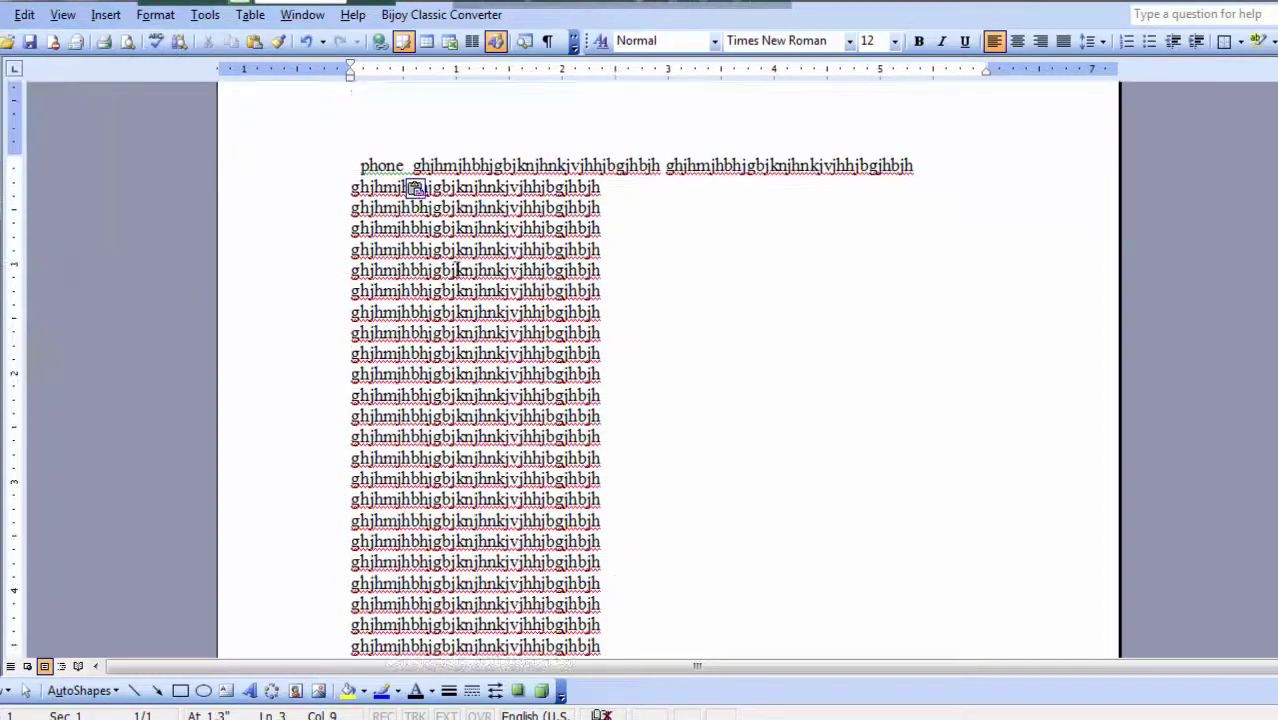
pyautogui.scroll(-3, 154, 203)
pyautogui.hotkey('ctrl', 'v')
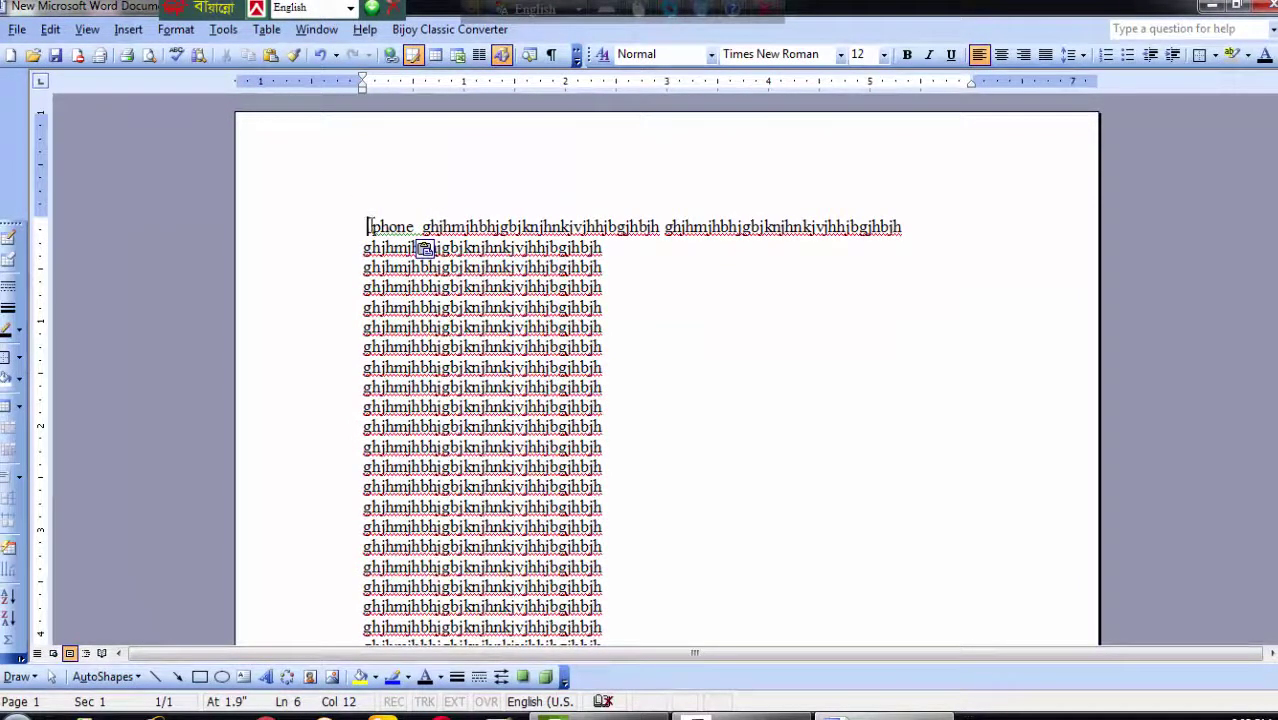
pyautogui.moveTo(367, 226); pyautogui.dragTo(678, 672)
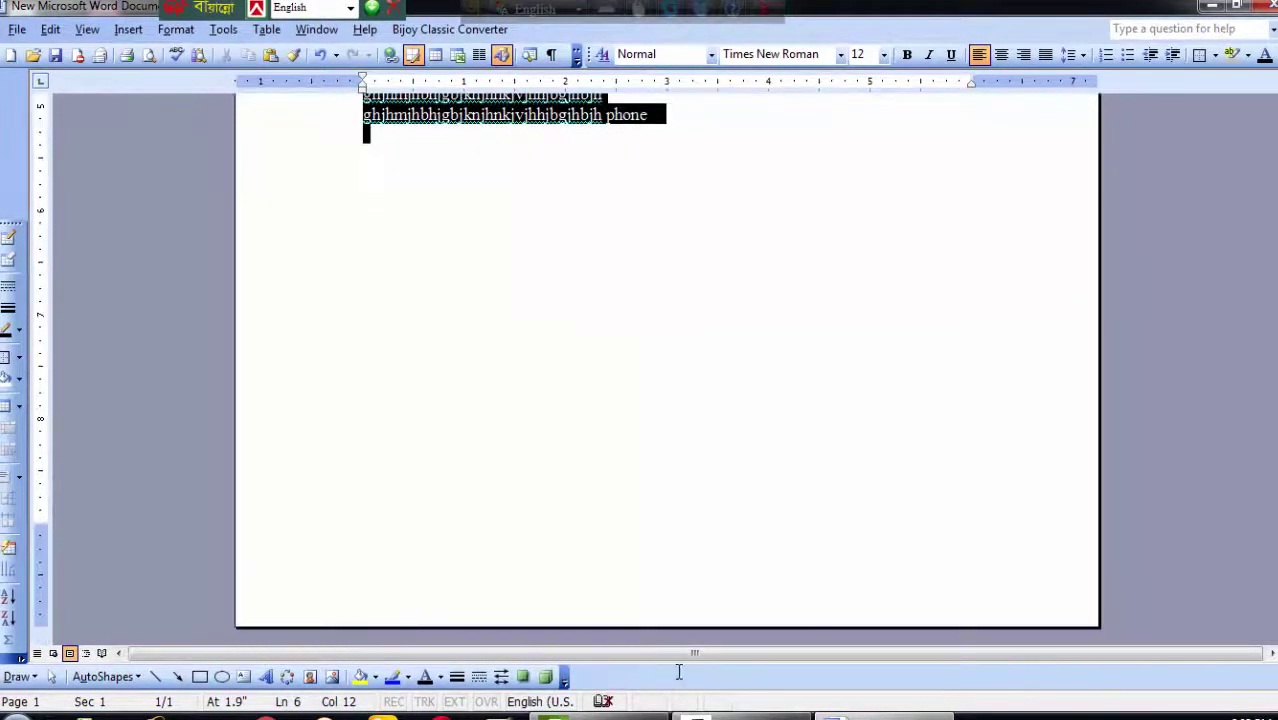
pyautogui.moveTo(371, 257); pyautogui.dragTo(422, 250)
pyautogui.click(422, 250)
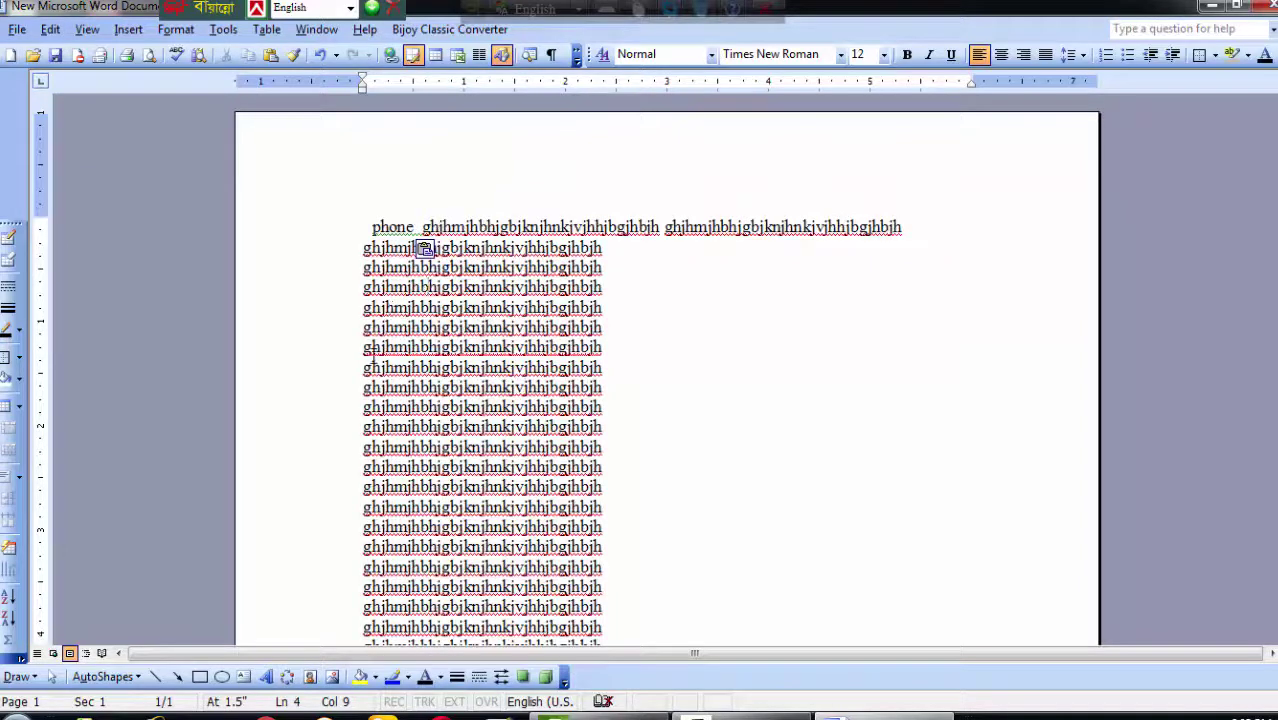
# Step: Select all text, then undo and redo so 'phone' returns to the start
pyautogui.hotkey('ctrl', 'a')
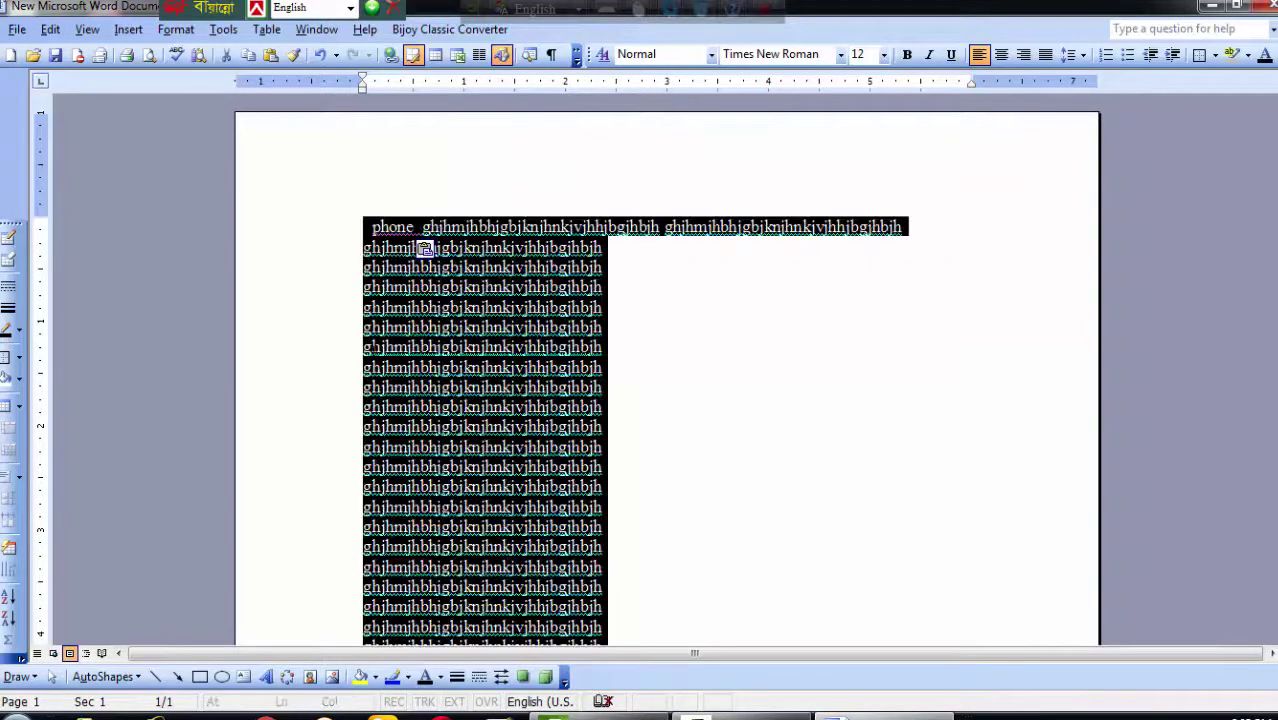
pyautogui.hotkey('ctrl', 'z')
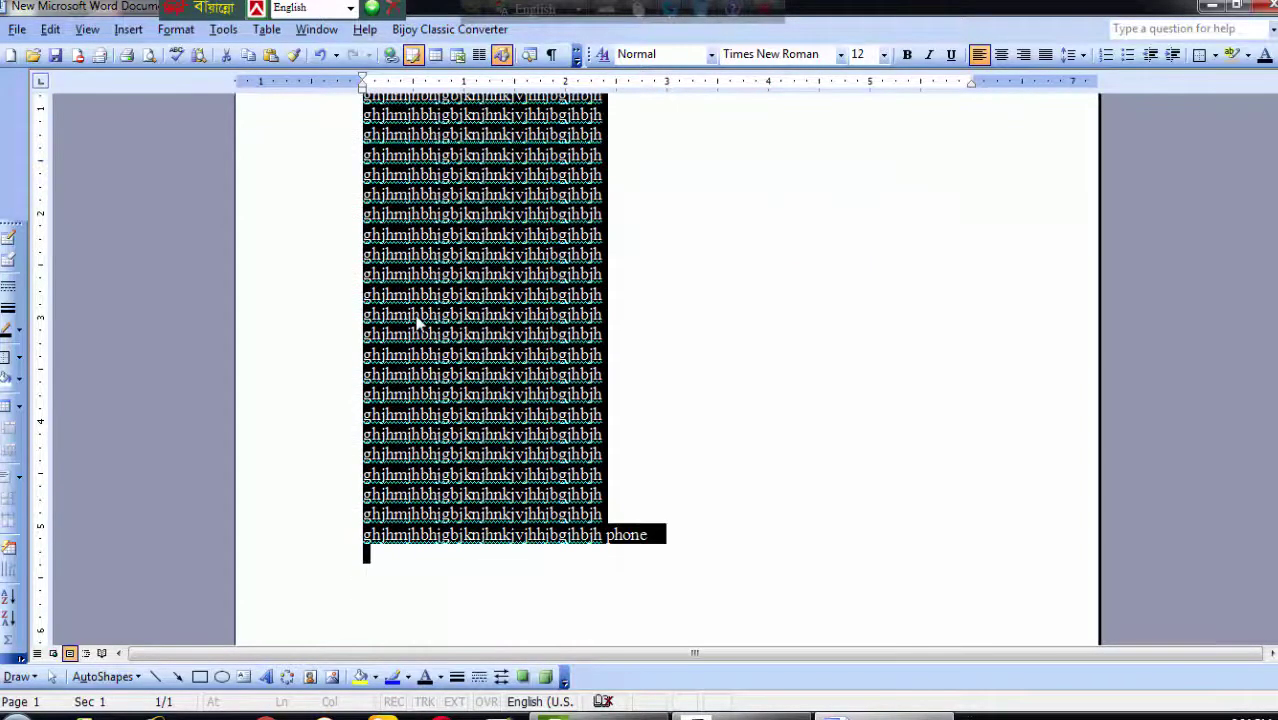
pyautogui.hotkey('ctrl', 'y')
pyautogui.click(440, 306)
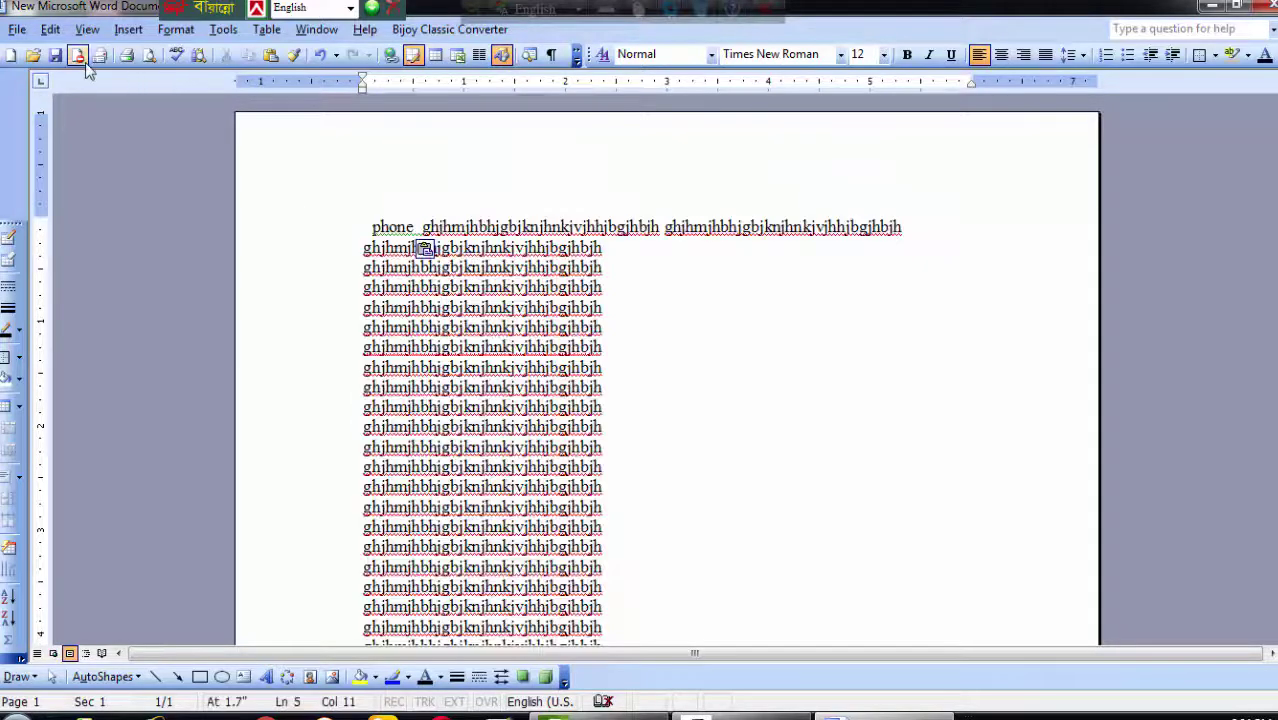
# Step: Switch to the other document showing the computer paragraph on page 6
pyautogui.click(44, 25)
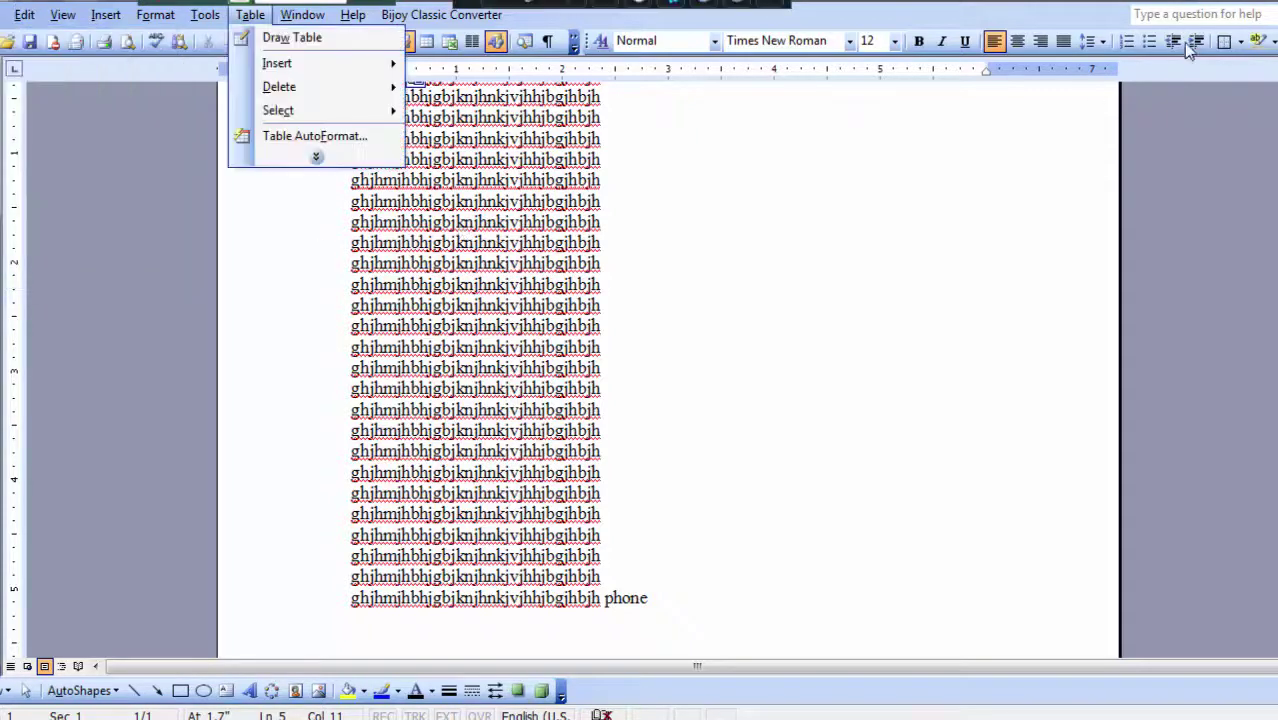
pyautogui.click(418, 430)
pyautogui.press('Down')
pyautogui.press('Down')
pyautogui.press('Down')
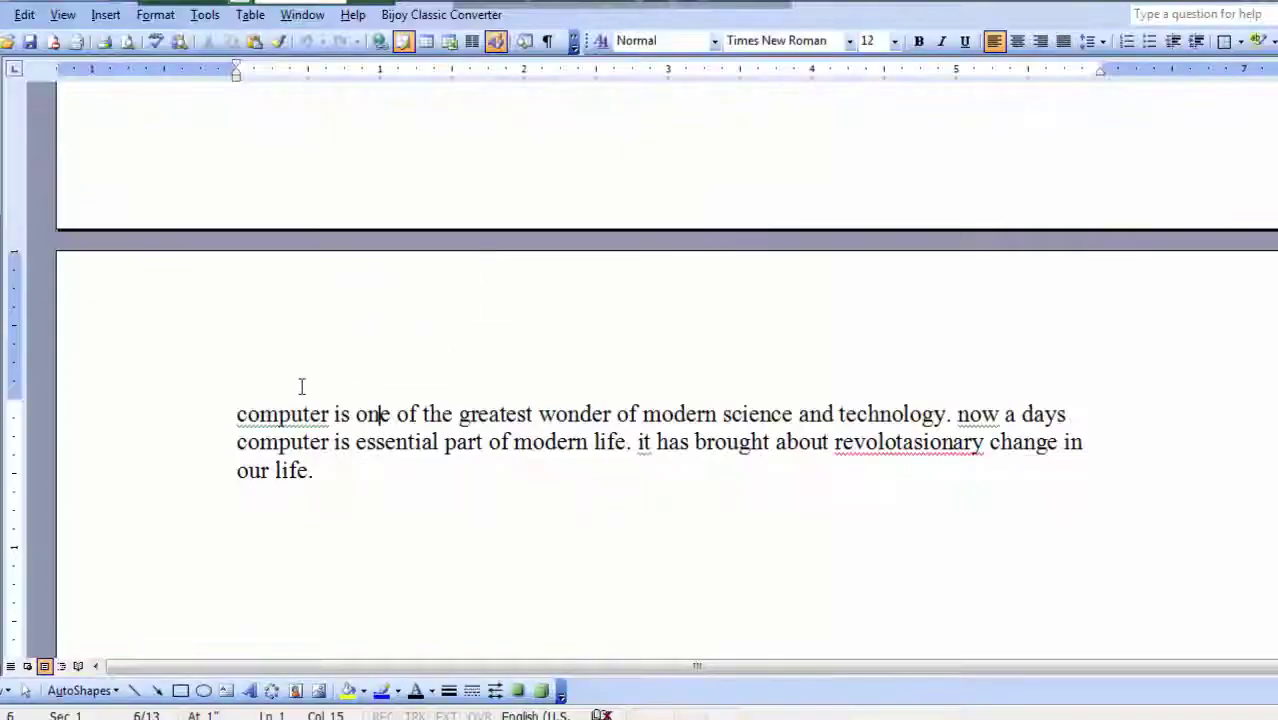
pyautogui.click(303, 414)
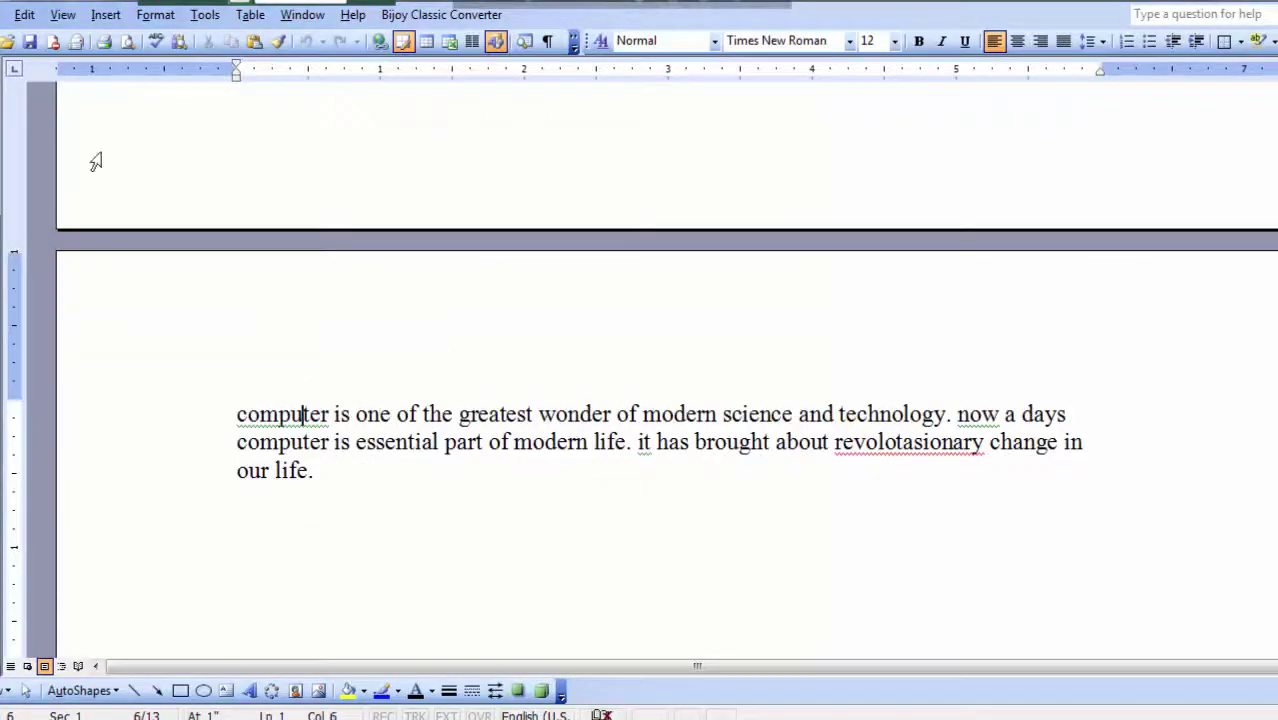
# Step: Open Edit > Find and select the first 'computer' in the paragraph
pyautogui.click(356, 478)
pyautogui.click(24, 14)
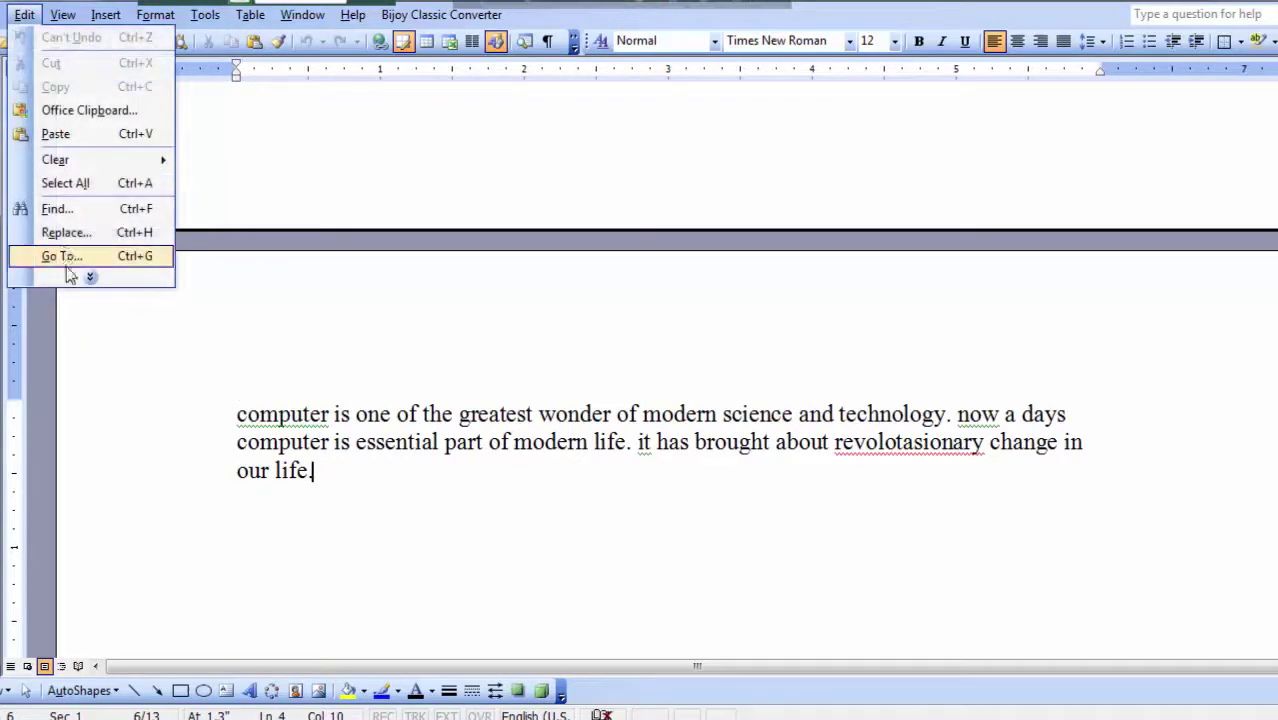
pyautogui.click(54, 209)
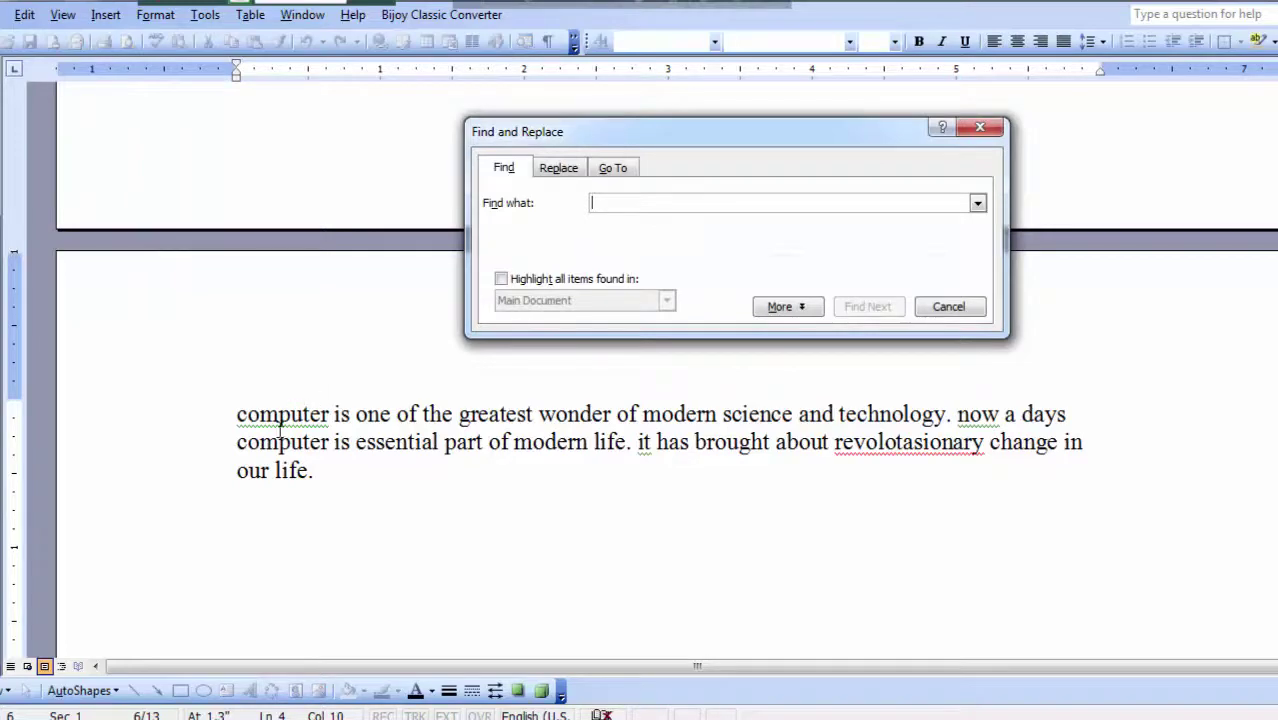
pyautogui.click(326, 431)
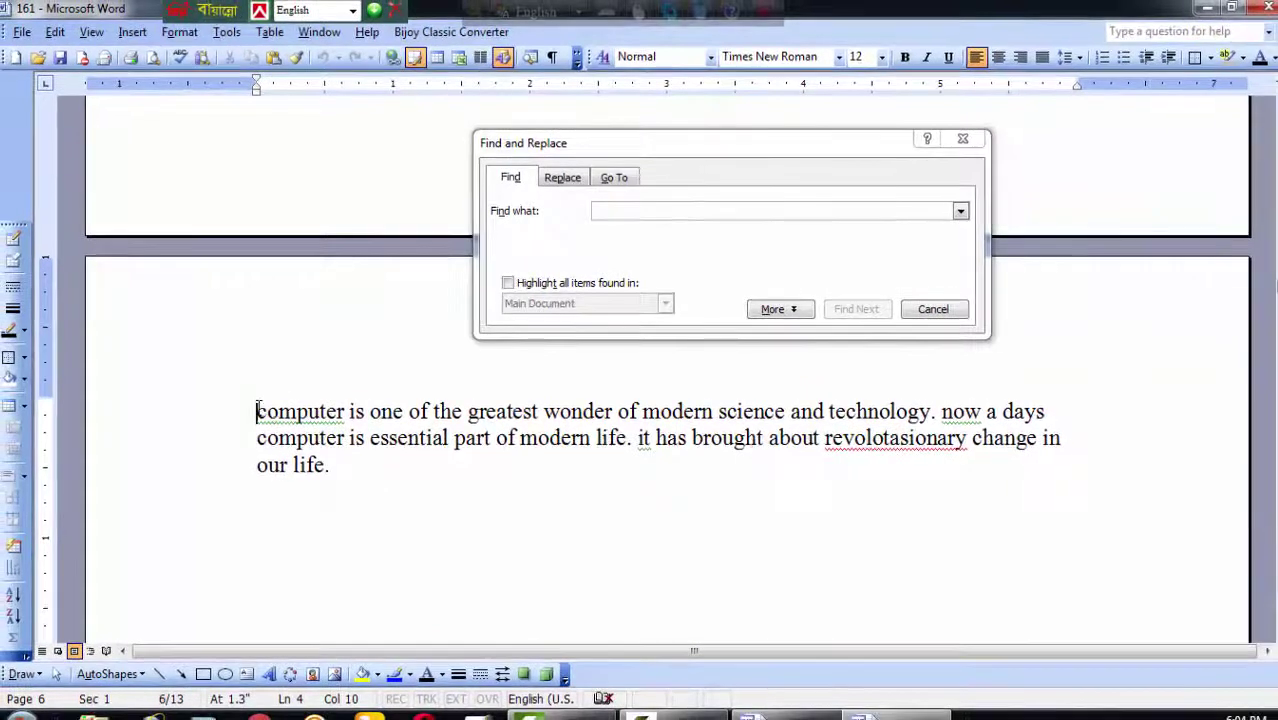
pyautogui.moveTo(248, 412); pyautogui.dragTo(343, 412)
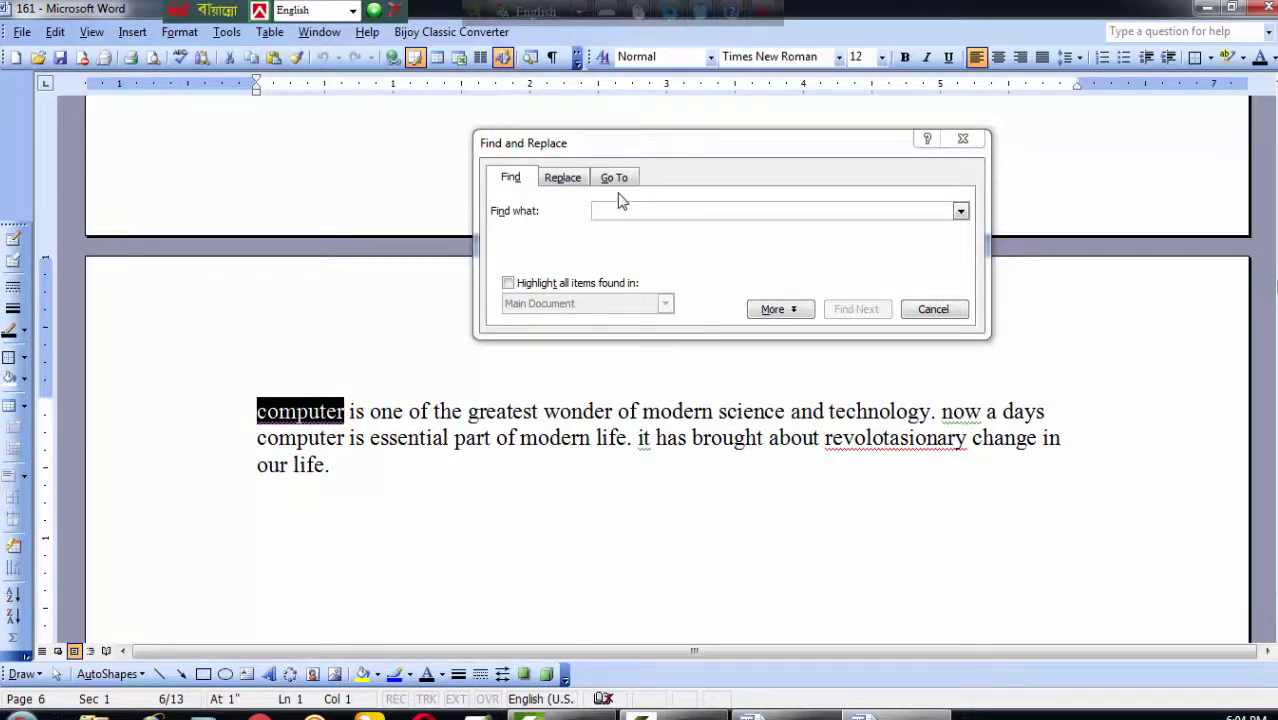
pyautogui.click(346, 436)
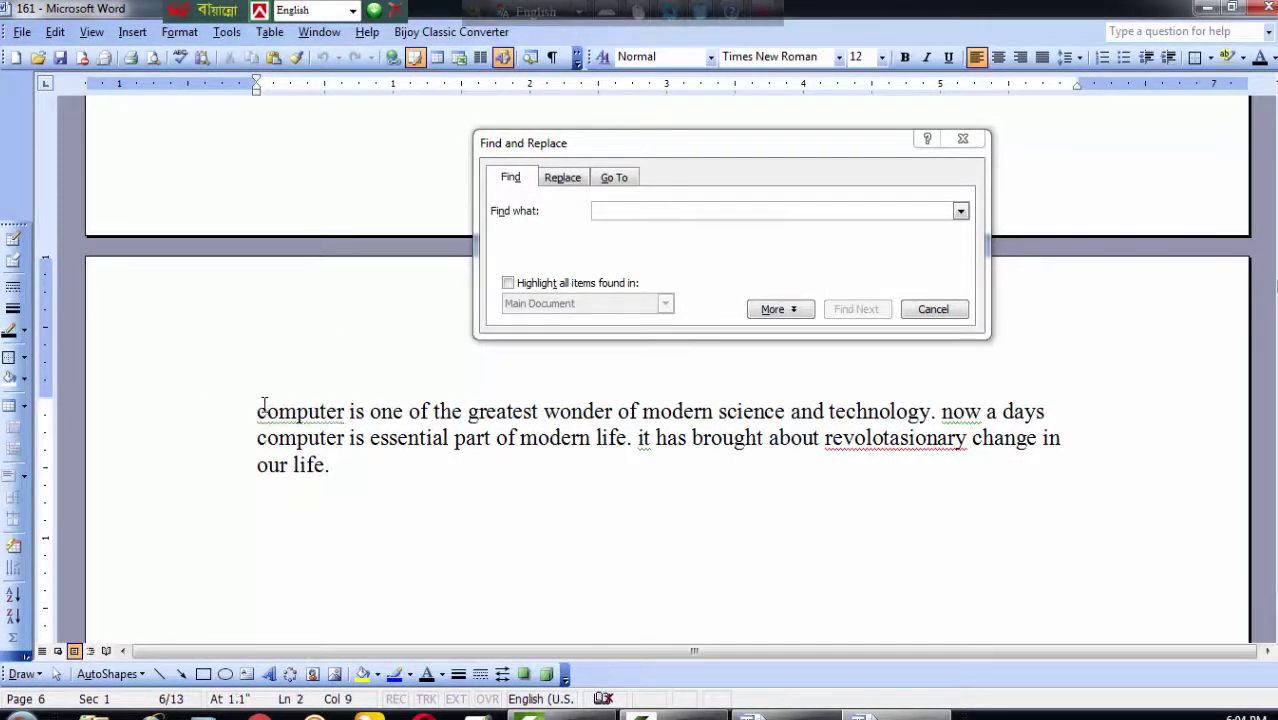
pyautogui.moveTo(258, 410); pyautogui.dragTo(334, 410)
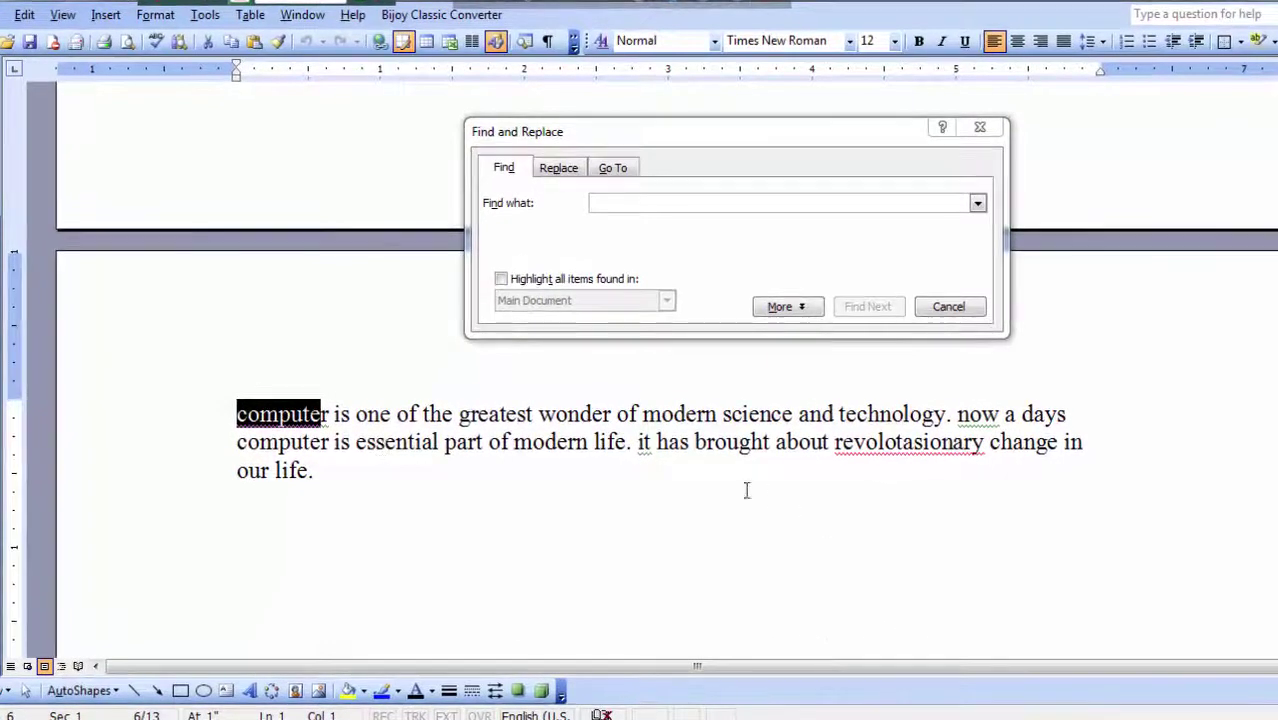
pyautogui.click(676, 460)
# Step: Search for 'computer' with Find Next twice, reaching its second occurrence
pyautogui.click(628, 200)
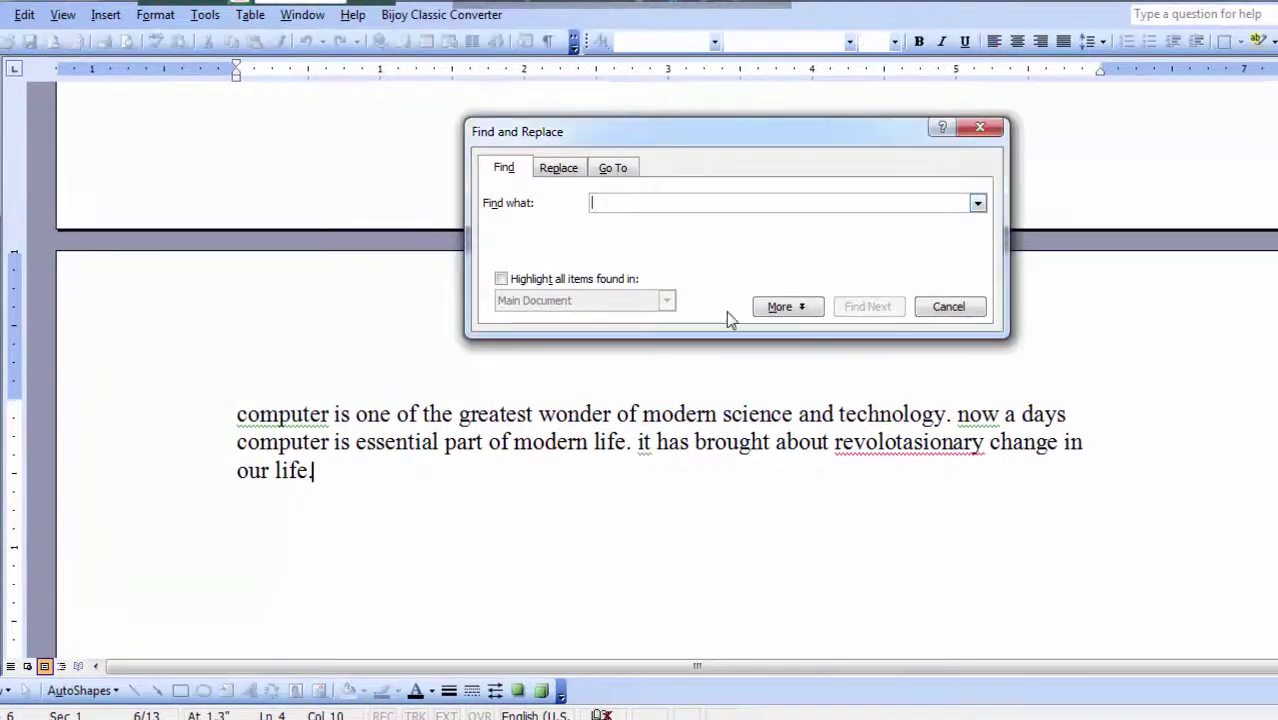
pyautogui.write('c')
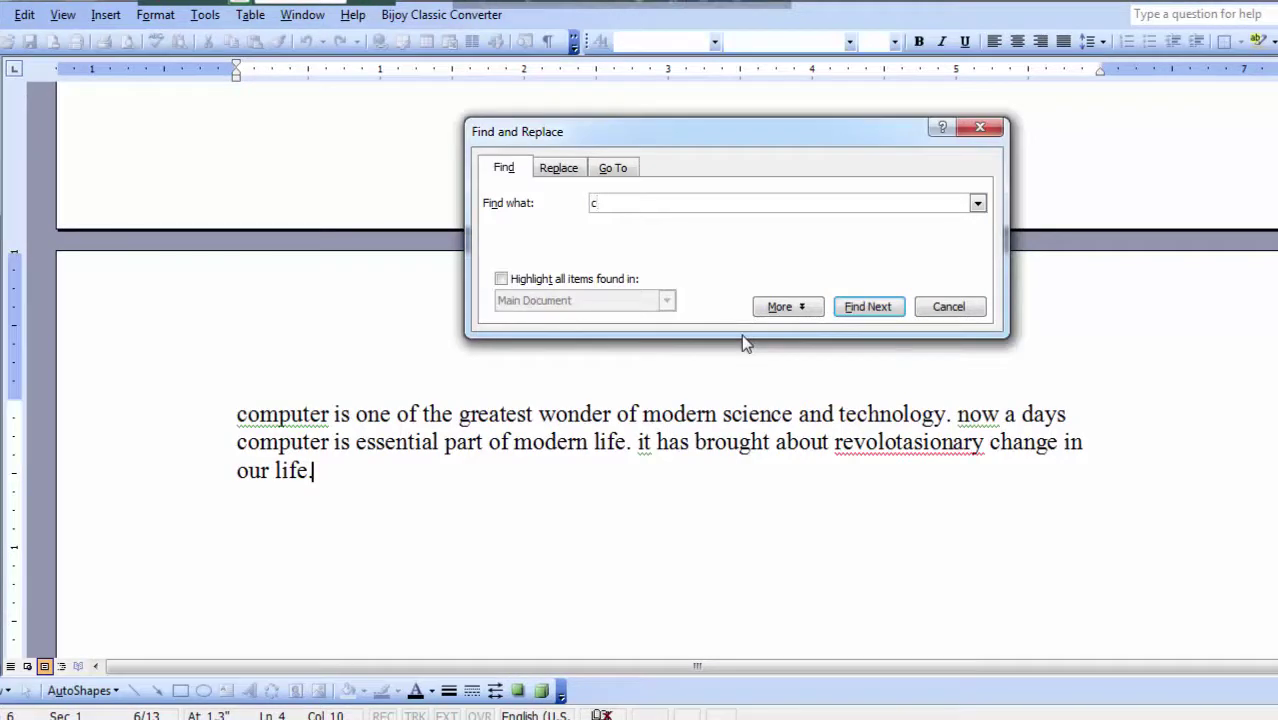
pyautogui.write('omp')
pyautogui.write('uter')
pyautogui.click(869, 309)
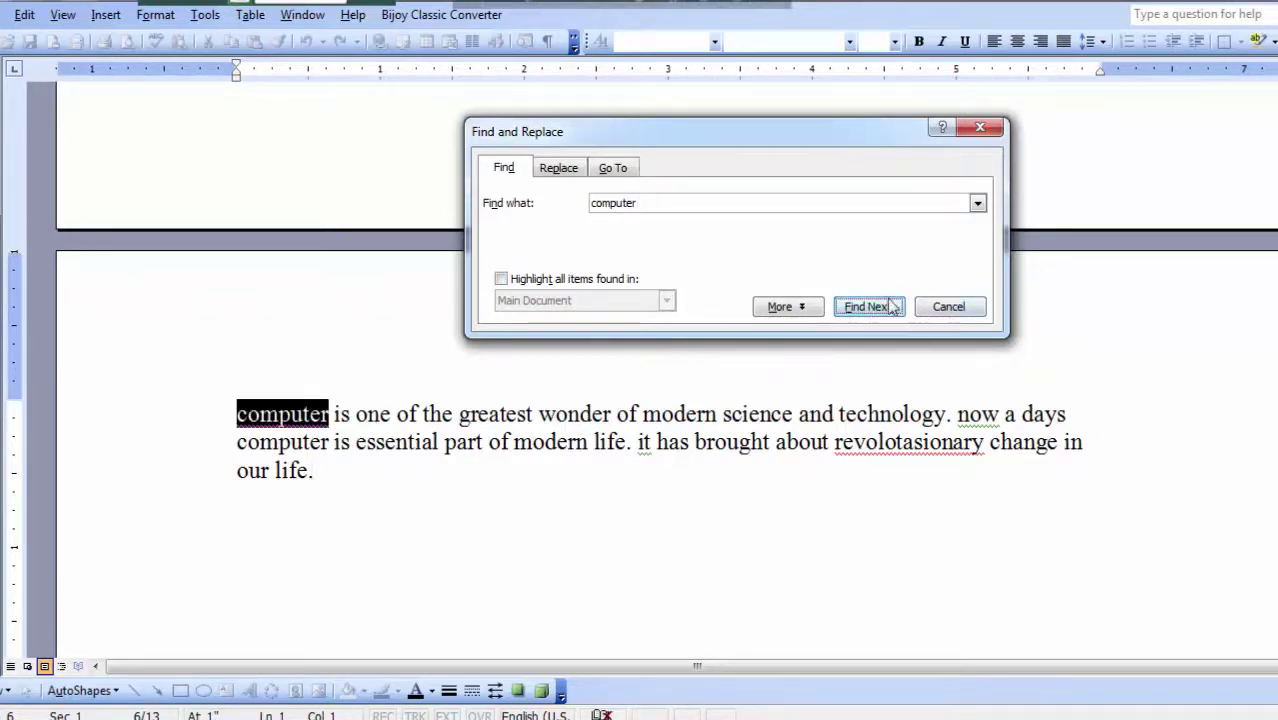
pyautogui.click(860, 309)
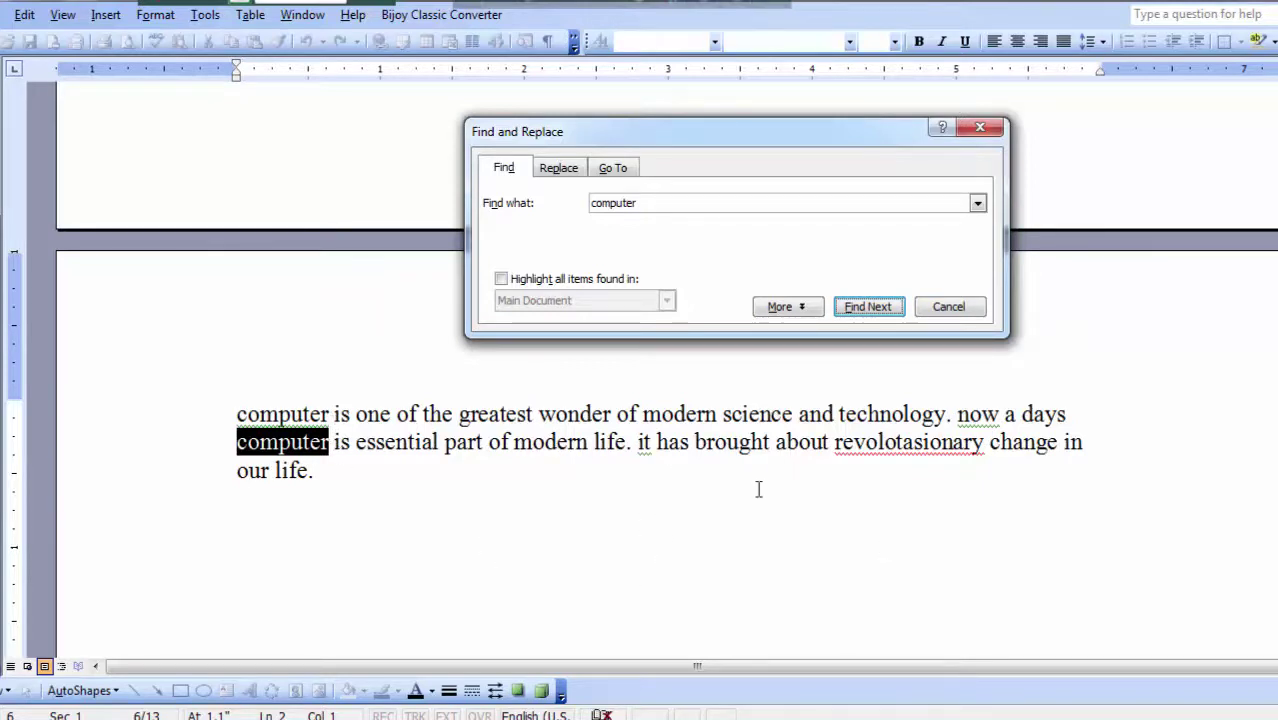
pyautogui.scroll(-5, 759, 488)
pyautogui.scroll(7, 567, 473)
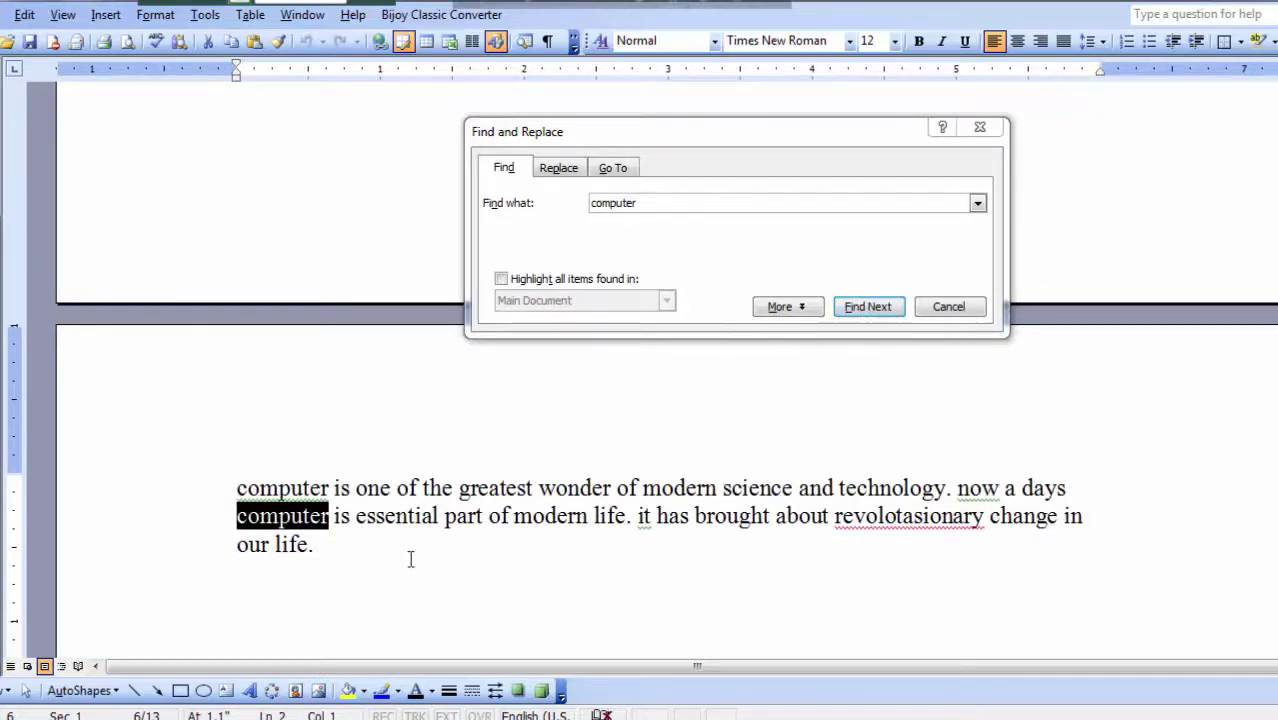
# Step: Open Edit > Replace with 'computer' as the search word and enter 'mobbile' as the replacement
pyautogui.click(983, 130)
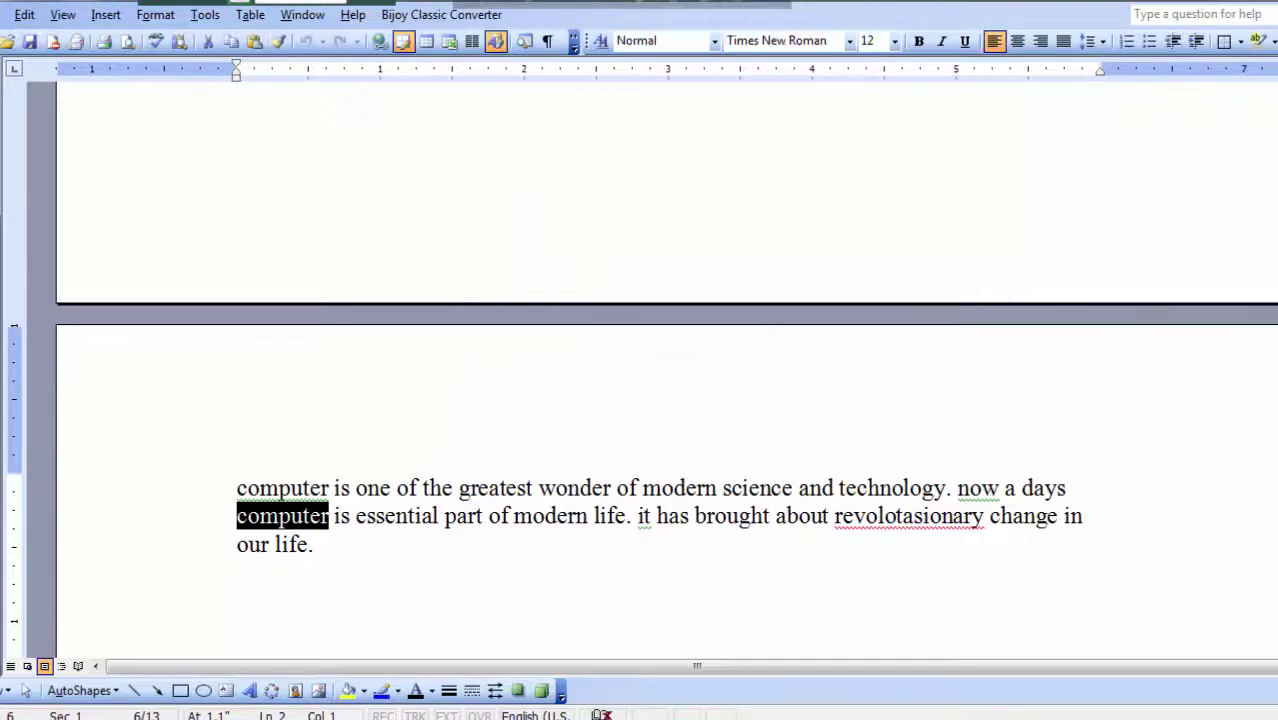
pyautogui.click(24, 14)
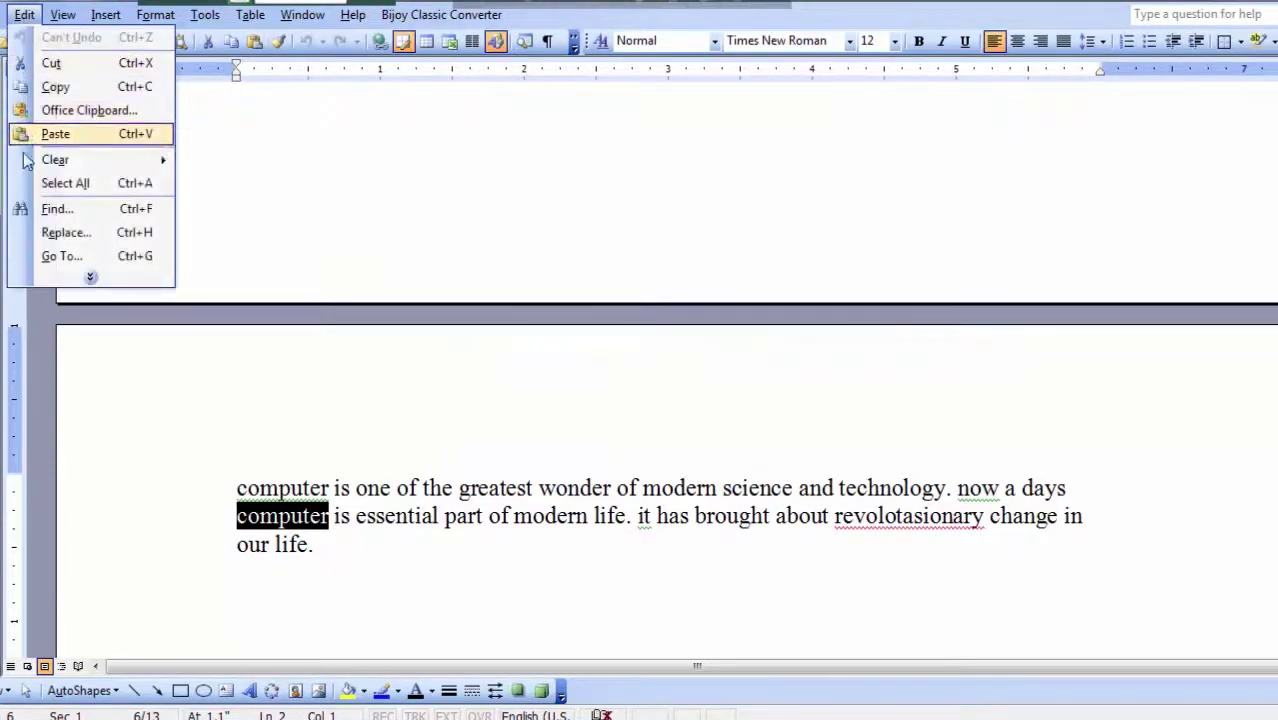
pyautogui.click(62, 232)
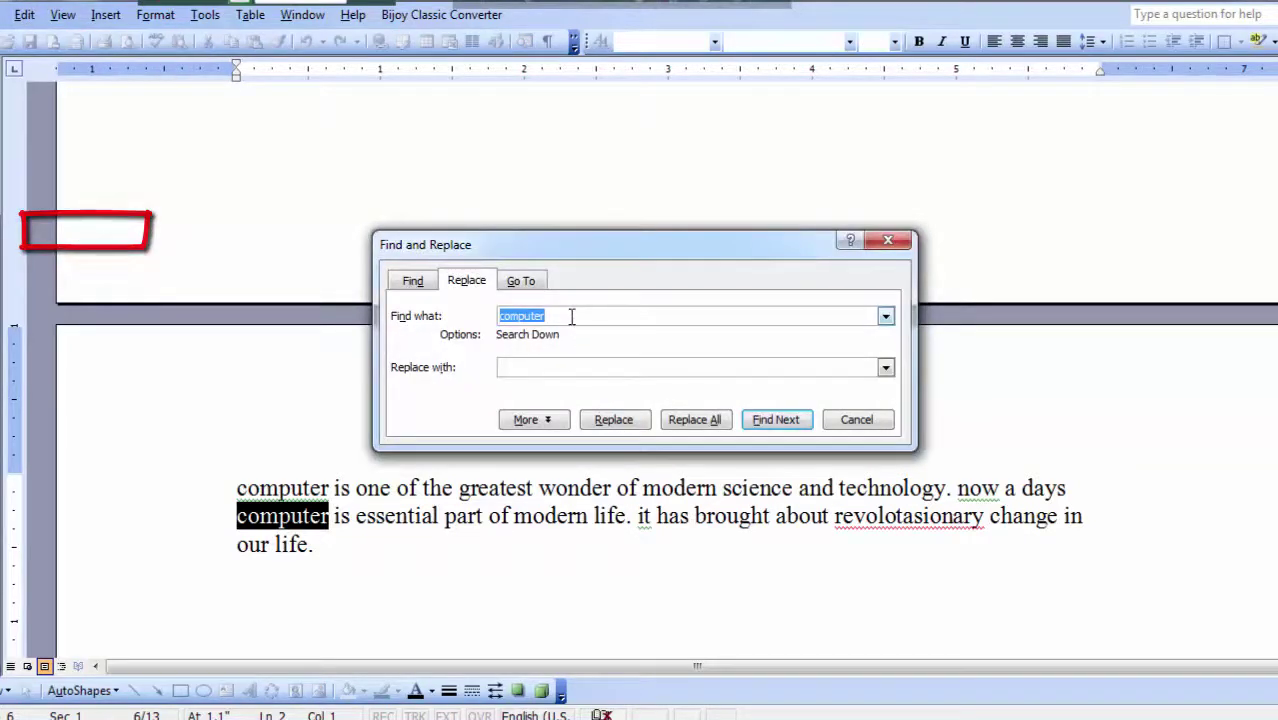
pyautogui.click(560, 316)
pyautogui.click(545, 368)
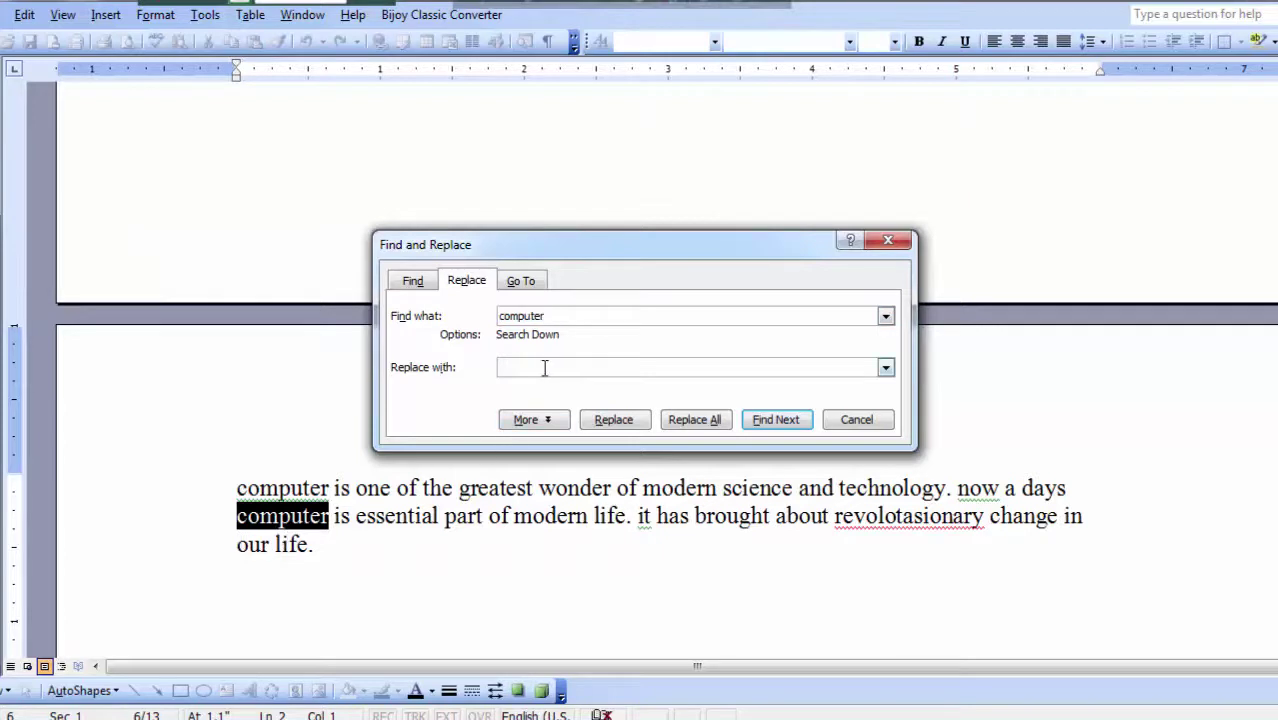
pyautogui.moveTo(555, 315); pyautogui.dragTo(488, 305)
pyautogui.click(570, 316)
pyautogui.write('mobbi')
pyautogui.write('le')
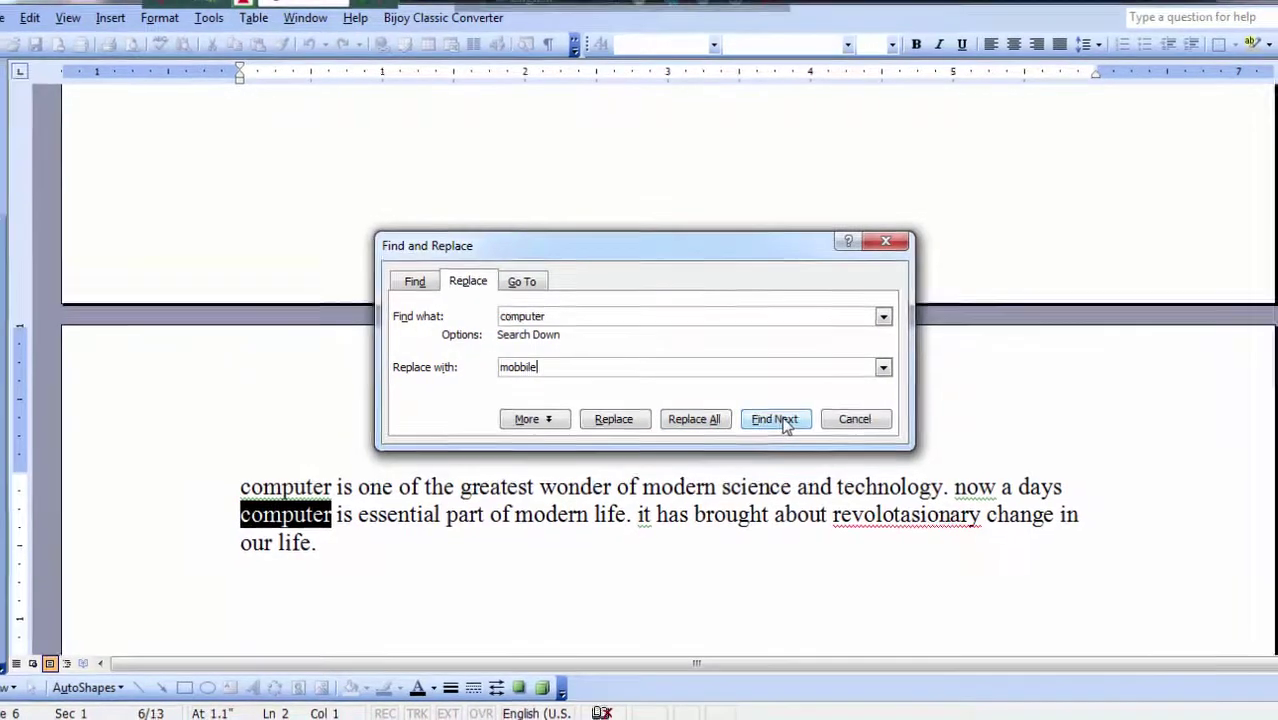
# Step: Replace all 'computer' with 'mobbile', confirming 2 replacements, and close the dialog
pyautogui.click(783, 417)
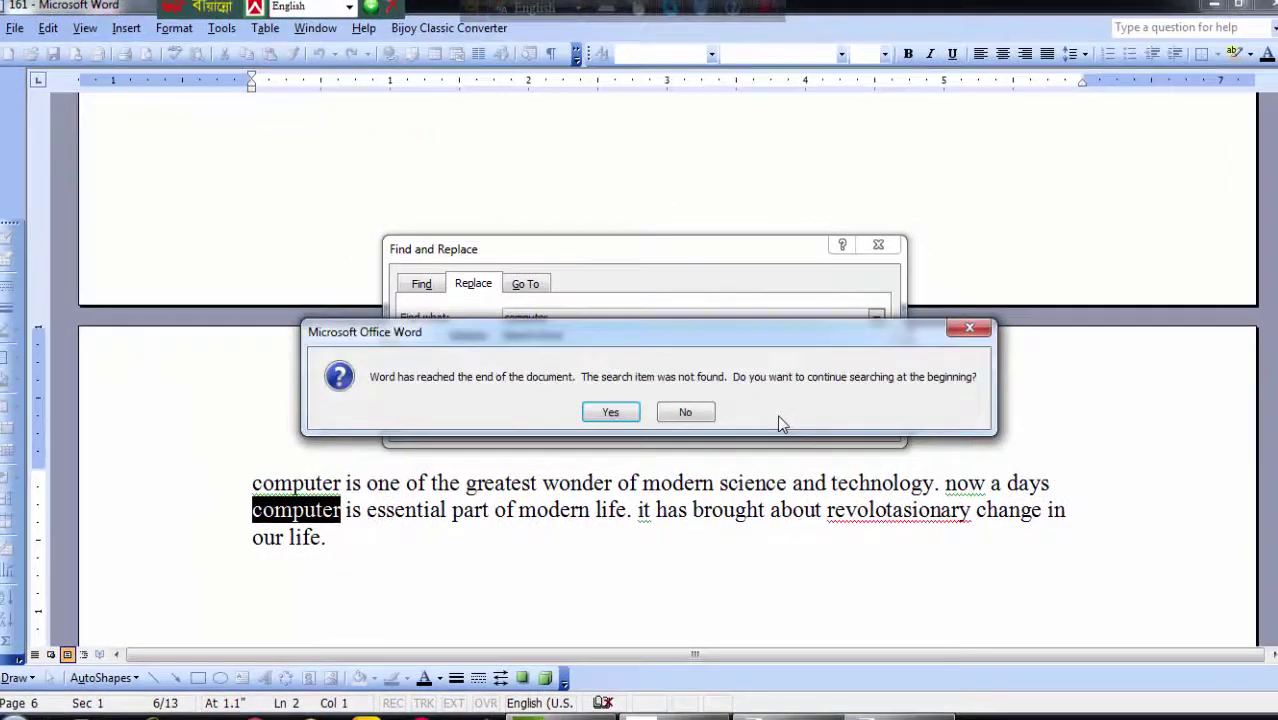
pyautogui.click(611, 412)
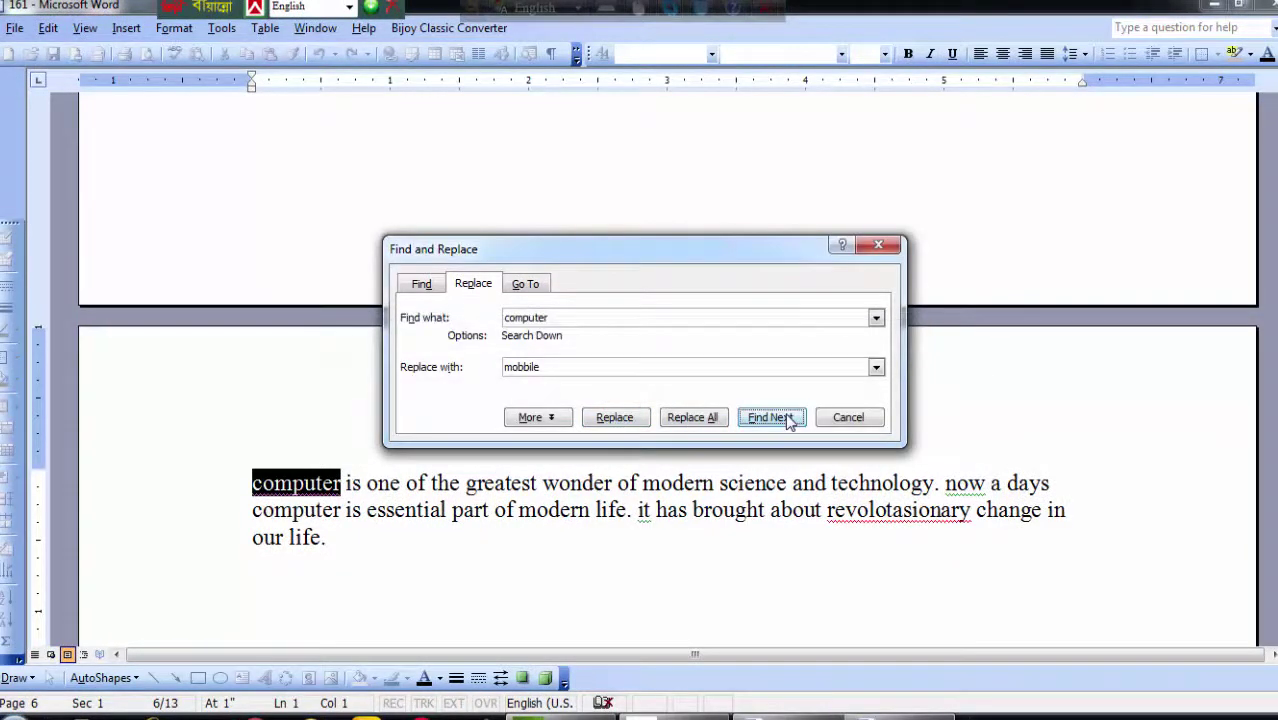
pyautogui.click(697, 418)
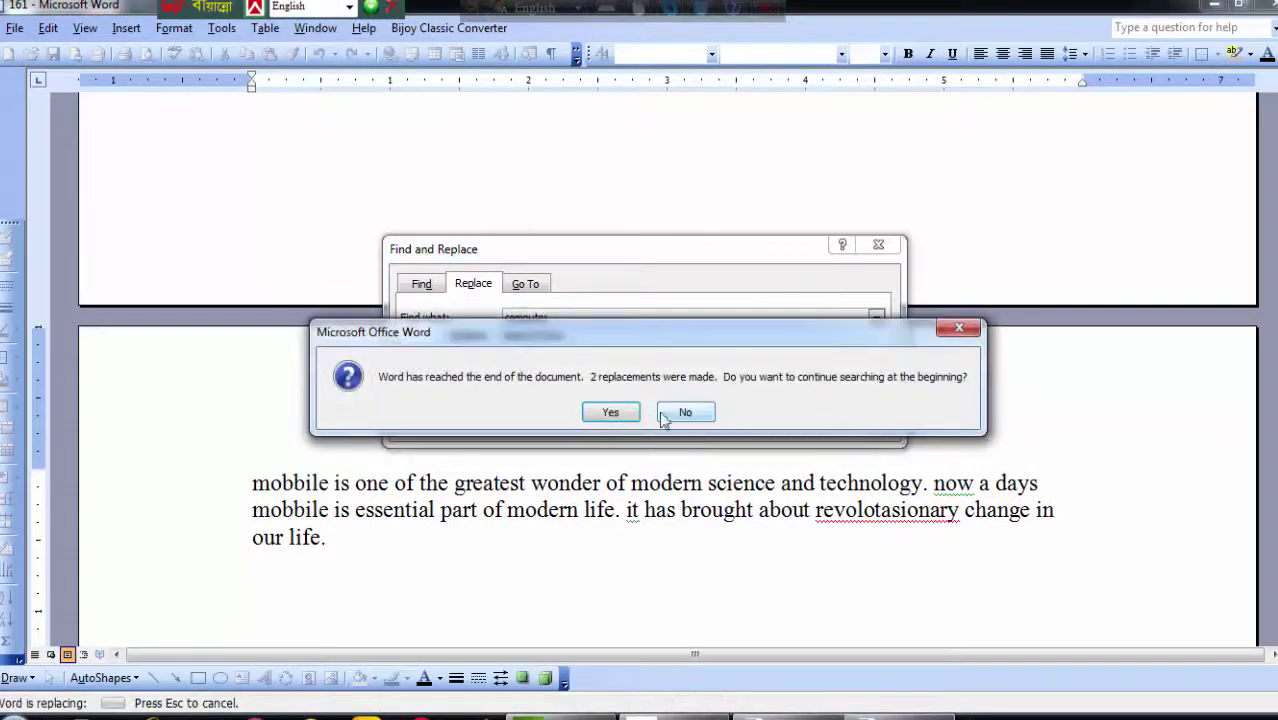
pyautogui.click(629, 420)
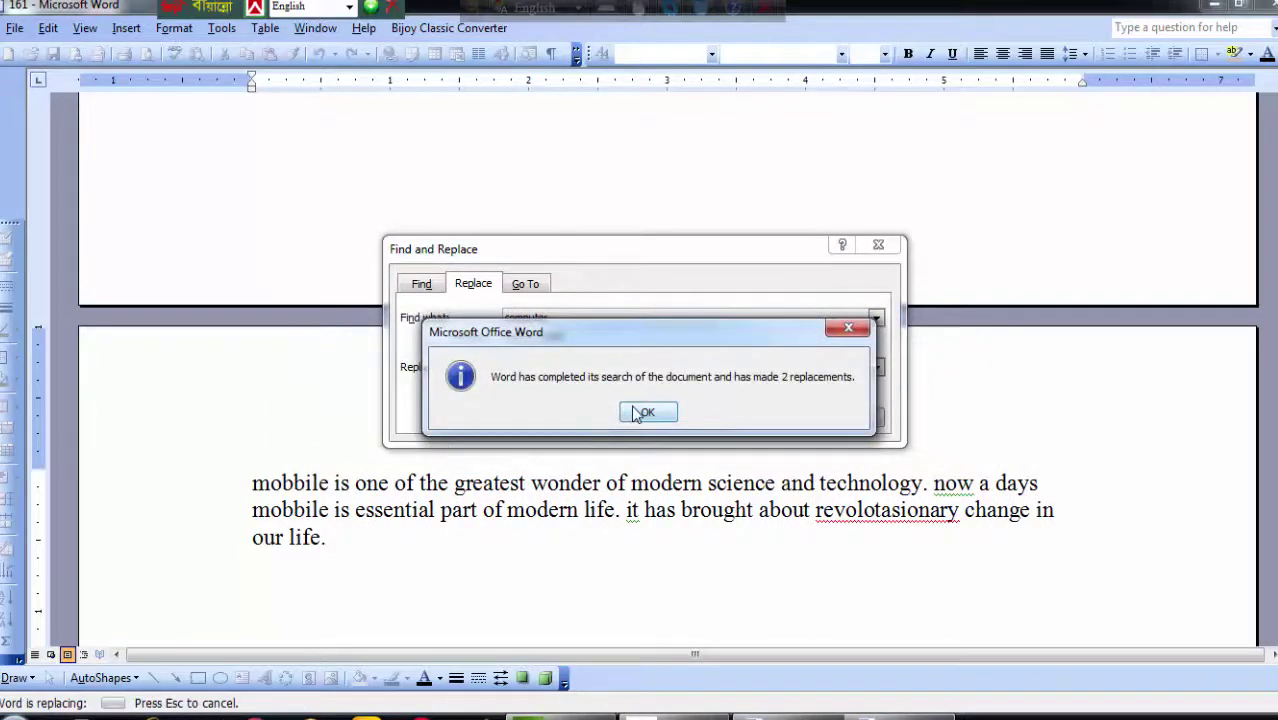
pyautogui.click(628, 412)
pyautogui.click(878, 245)
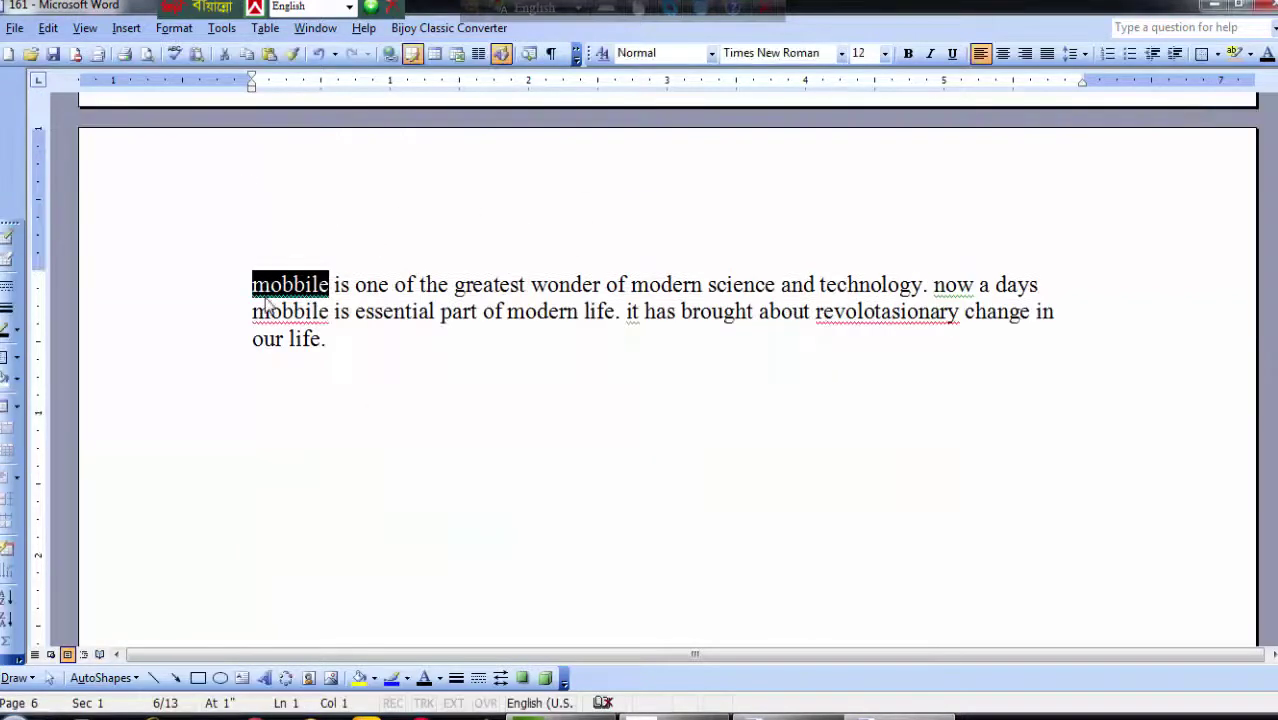
# Step: Select the paragraph's first two lines to check both 'mobbile' words
pyautogui.click(266, 311)
pyautogui.click(258, 285)
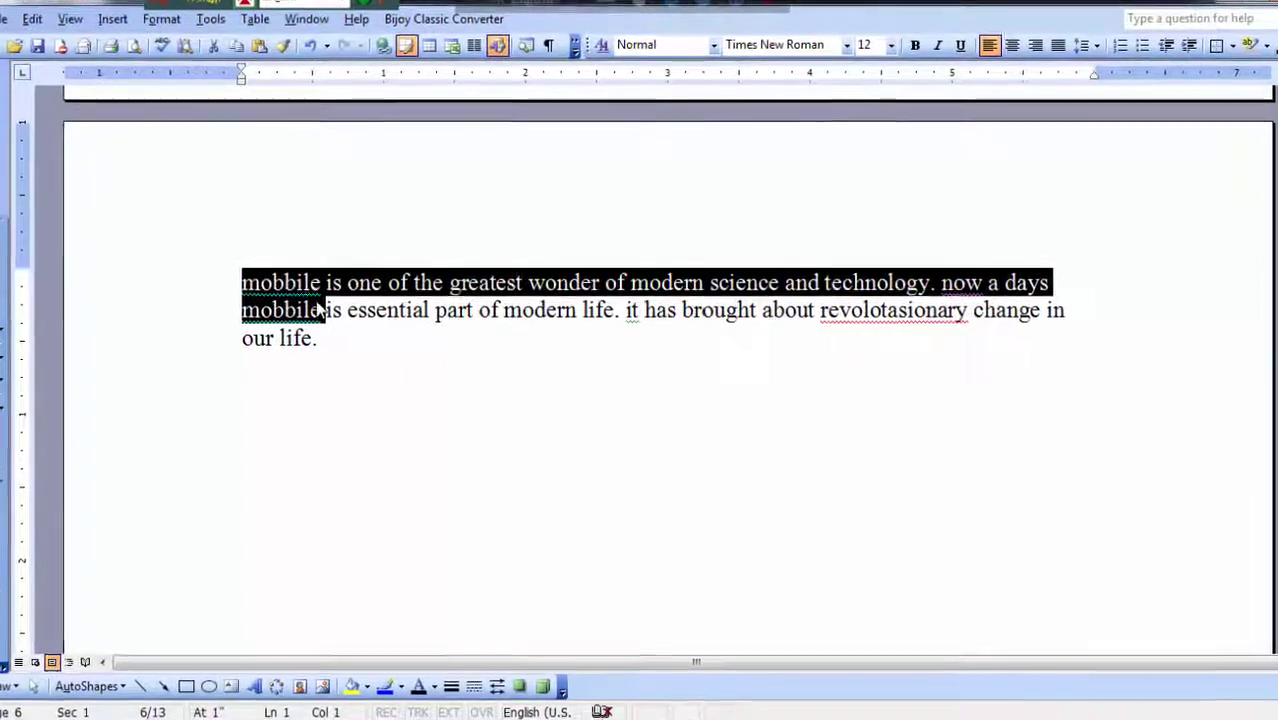
pyautogui.moveTo(210, 286); pyautogui.dragTo(329, 286)
pyautogui.click(203, 310)
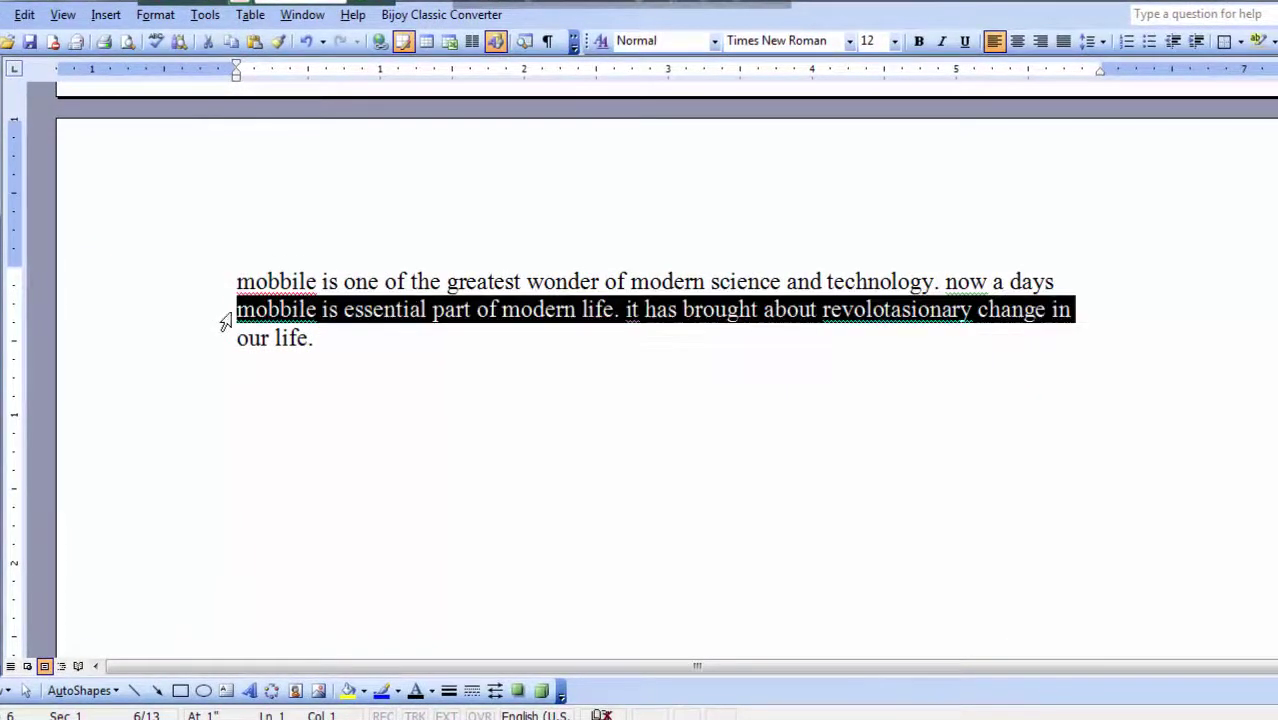
pyautogui.click(318, 312)
# Step: In Edit > Replace, set Find what to 'mobbile' and Replace with to 'computer'
pyautogui.click(28, 15)
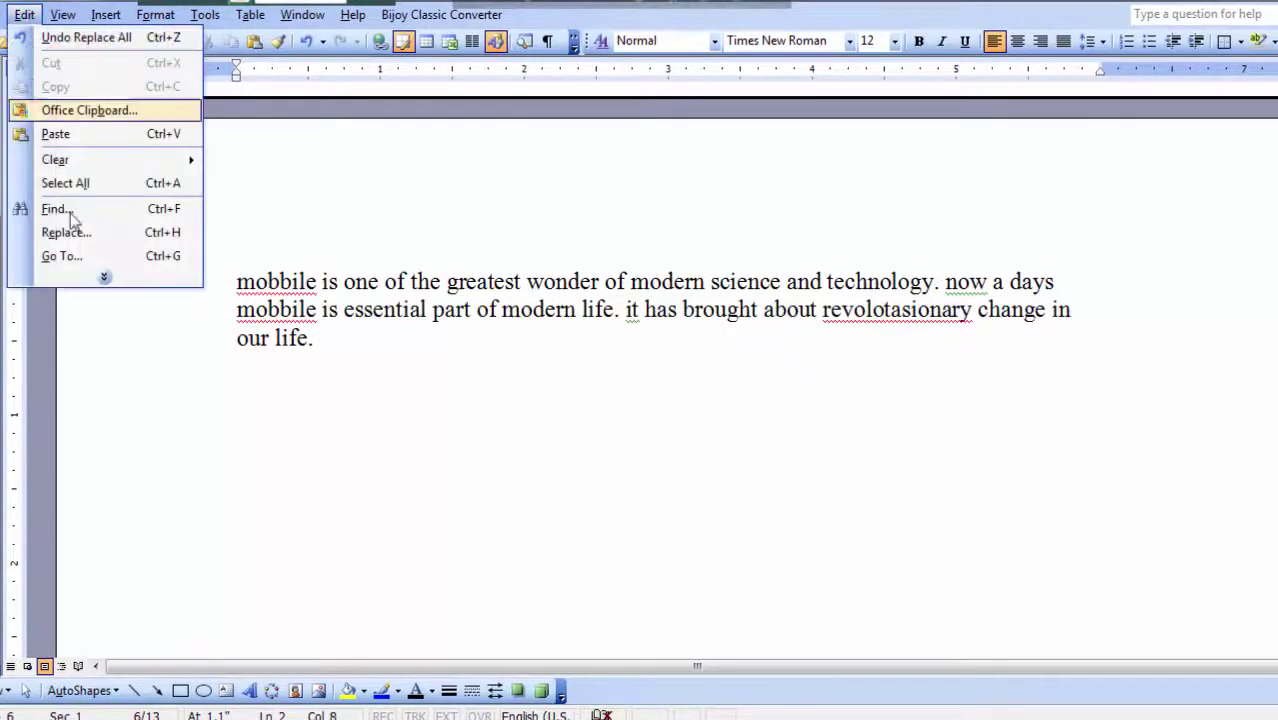
pyautogui.click(86, 229)
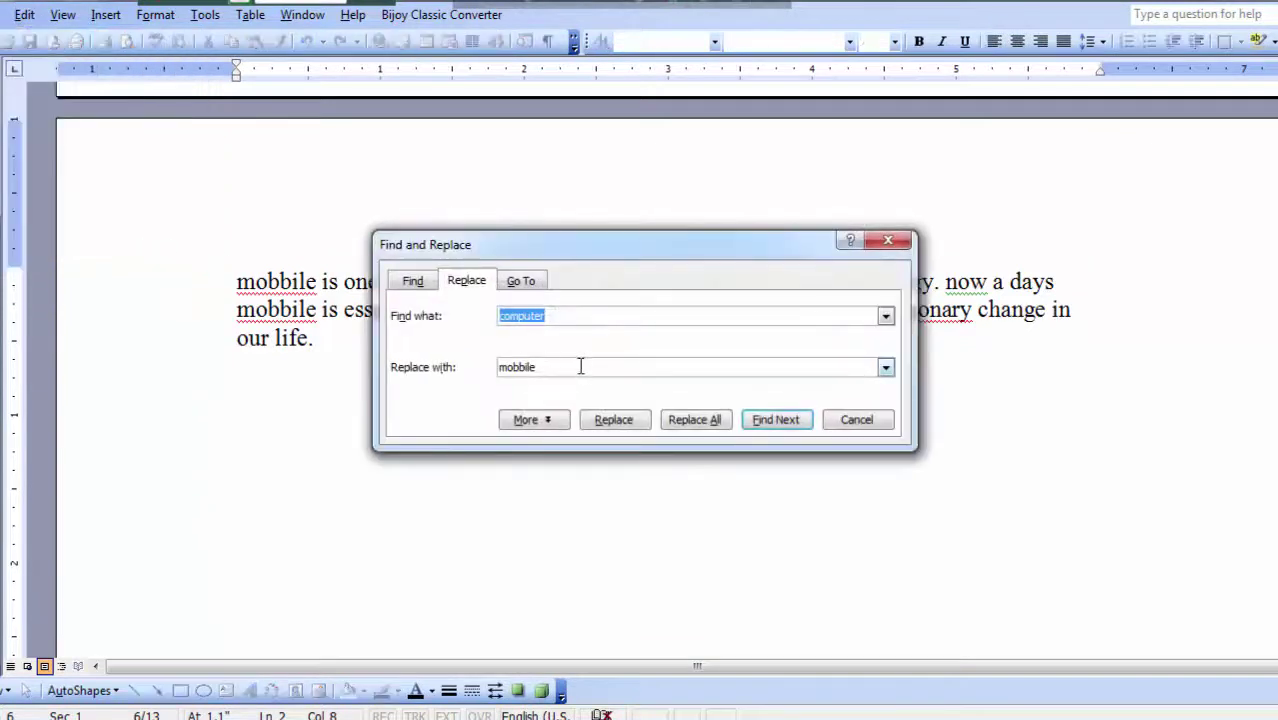
pyautogui.moveTo(562, 370); pyautogui.dragTo(502, 368)
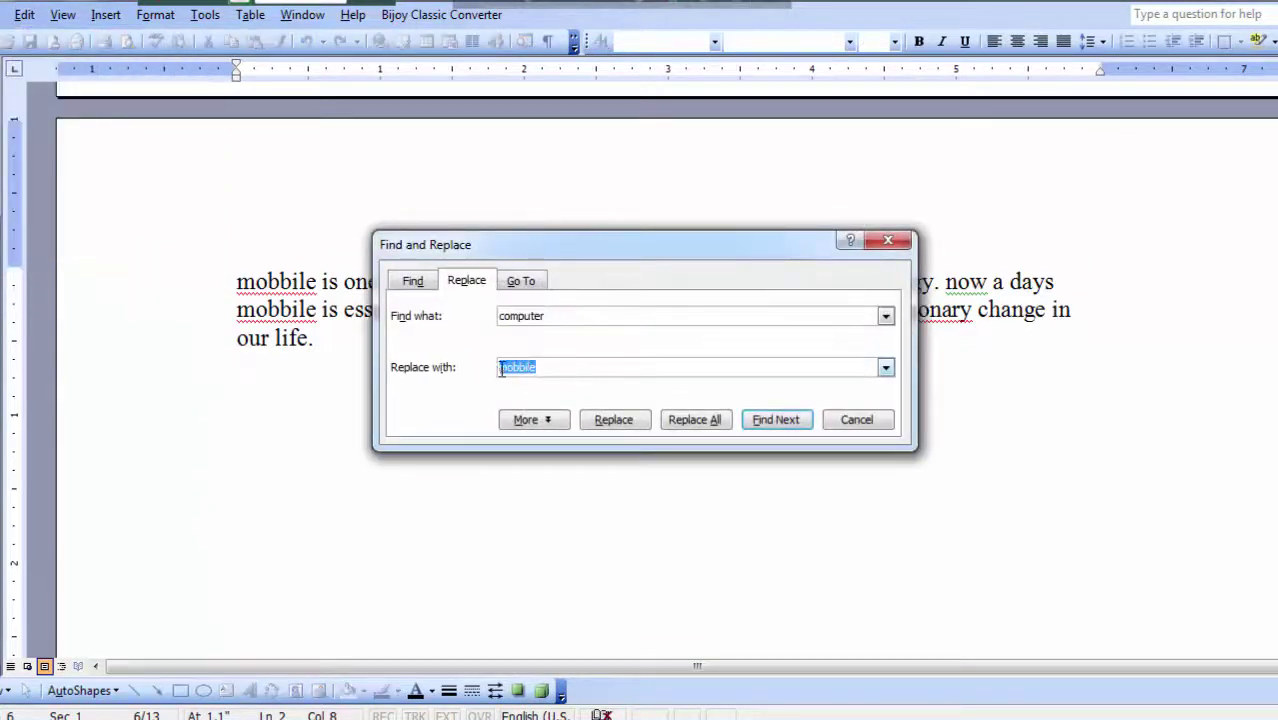
pyautogui.click(563, 317)
pyautogui.doubleClick(522, 317)
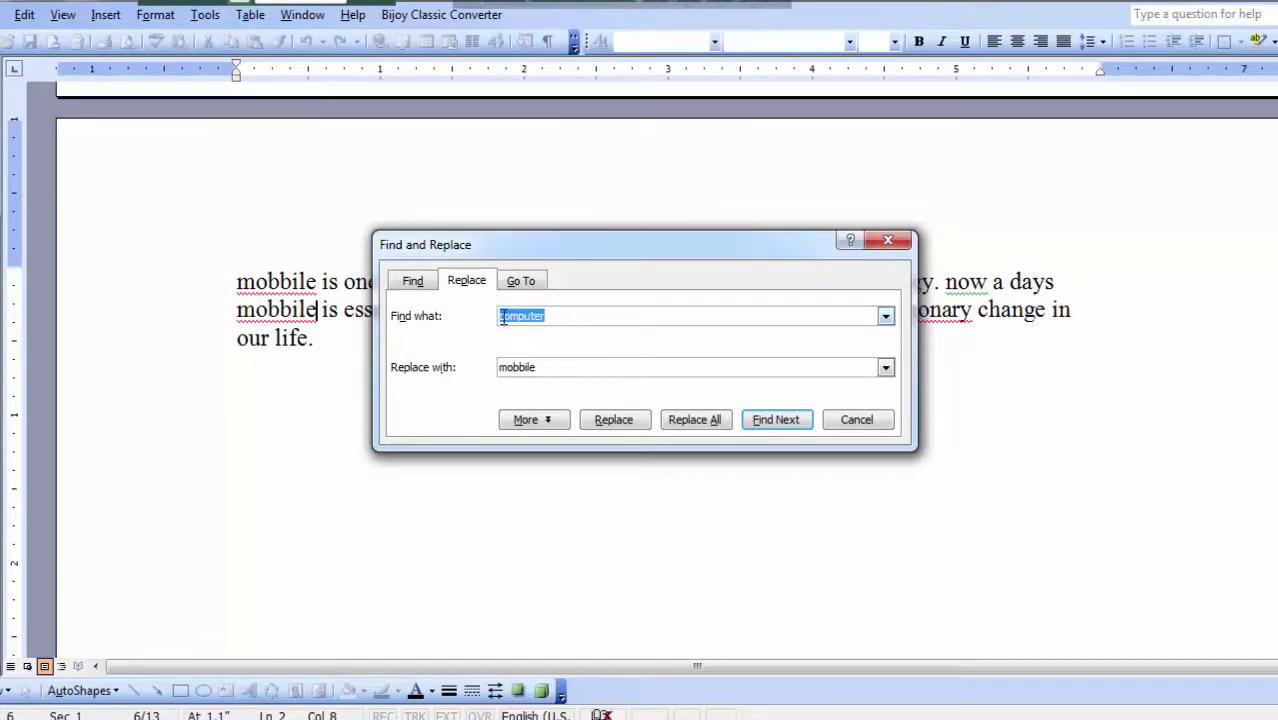
pyautogui.write('mobbile')
pyautogui.moveTo(548, 367); pyautogui.dragTo(484, 375)
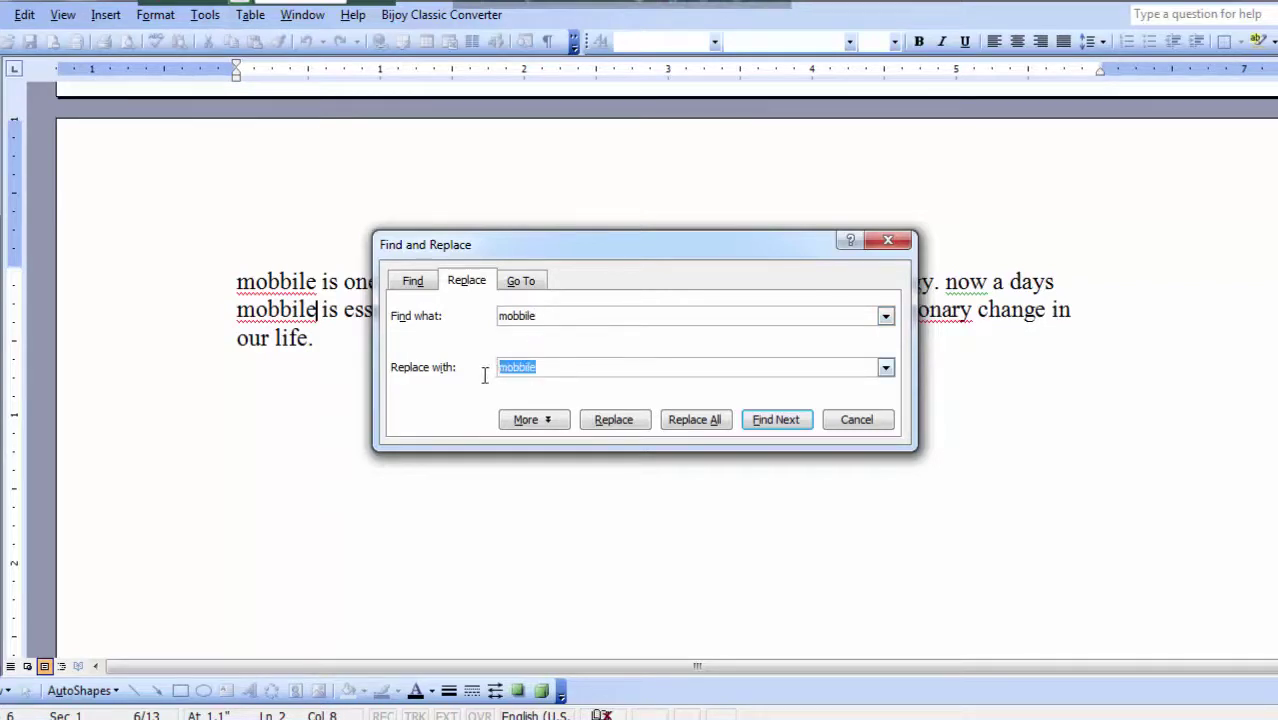
pyautogui.write('com')
pyautogui.write('pute')
pyautogui.write('r')
# Step: Replace all occurrences, confirm the 2 replacements, and close the dialog
pyautogui.click(714, 430)
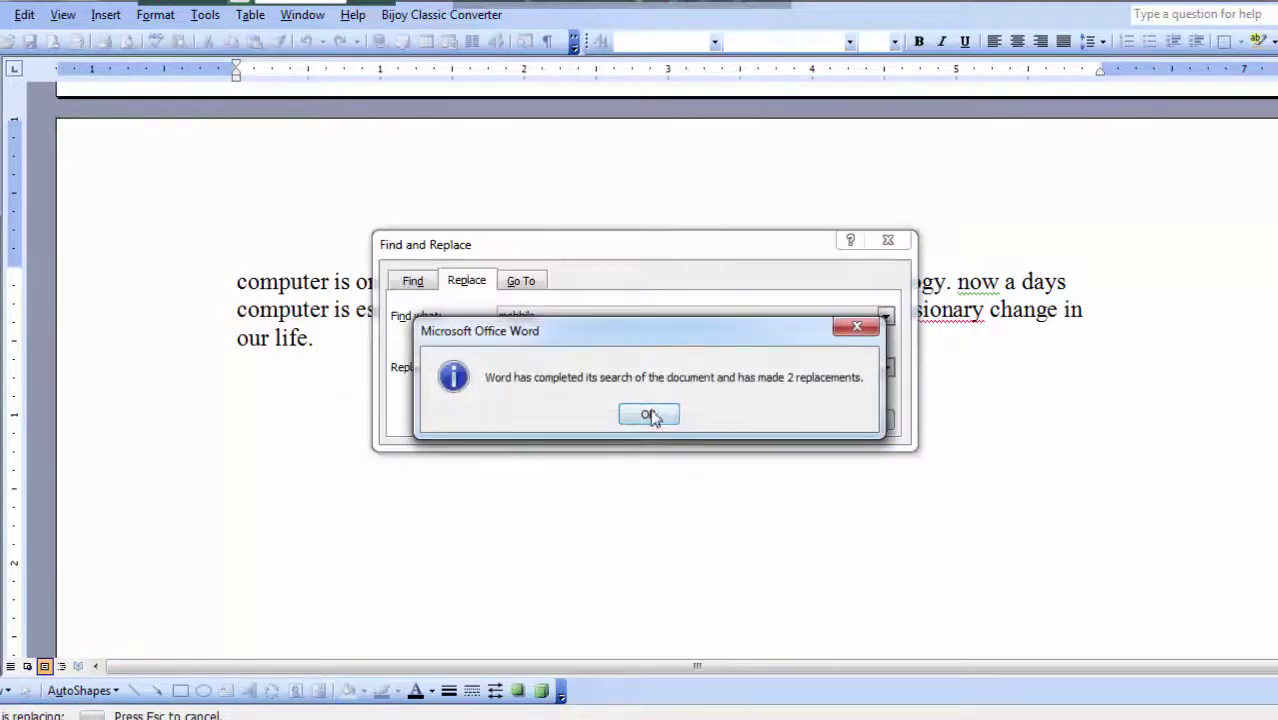
pyautogui.click(650, 415)
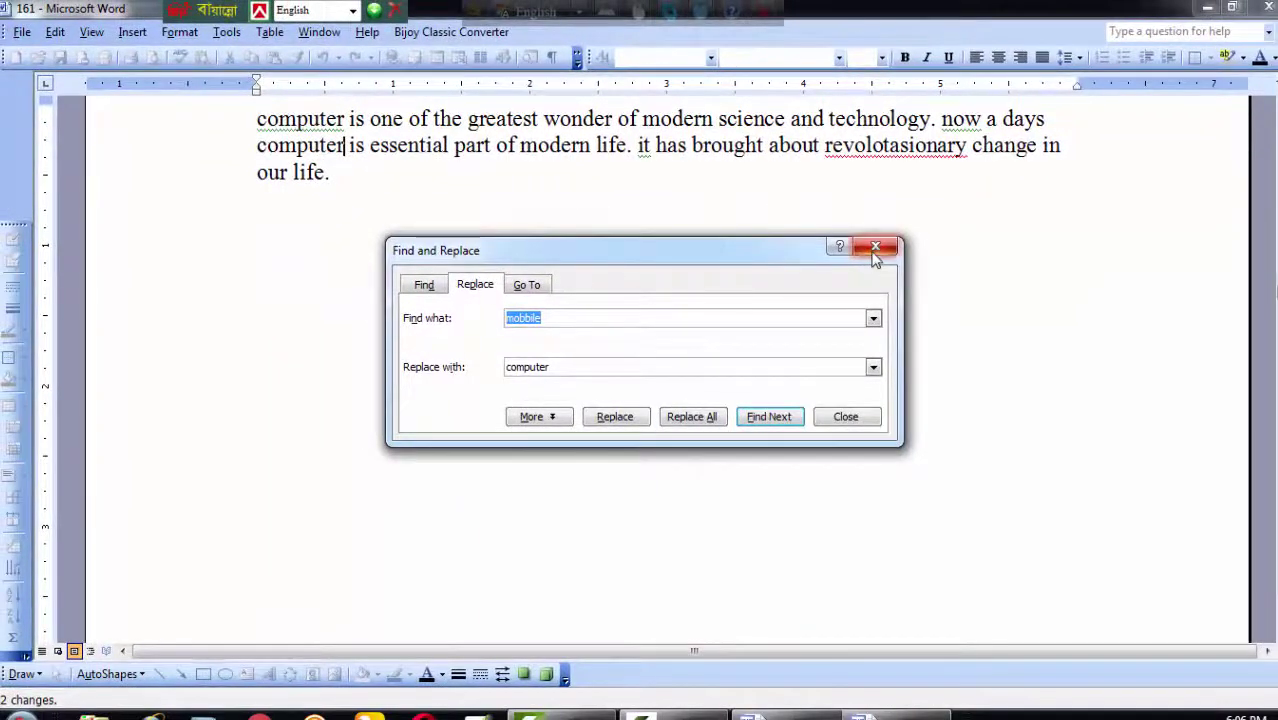
pyautogui.click(890, 248)
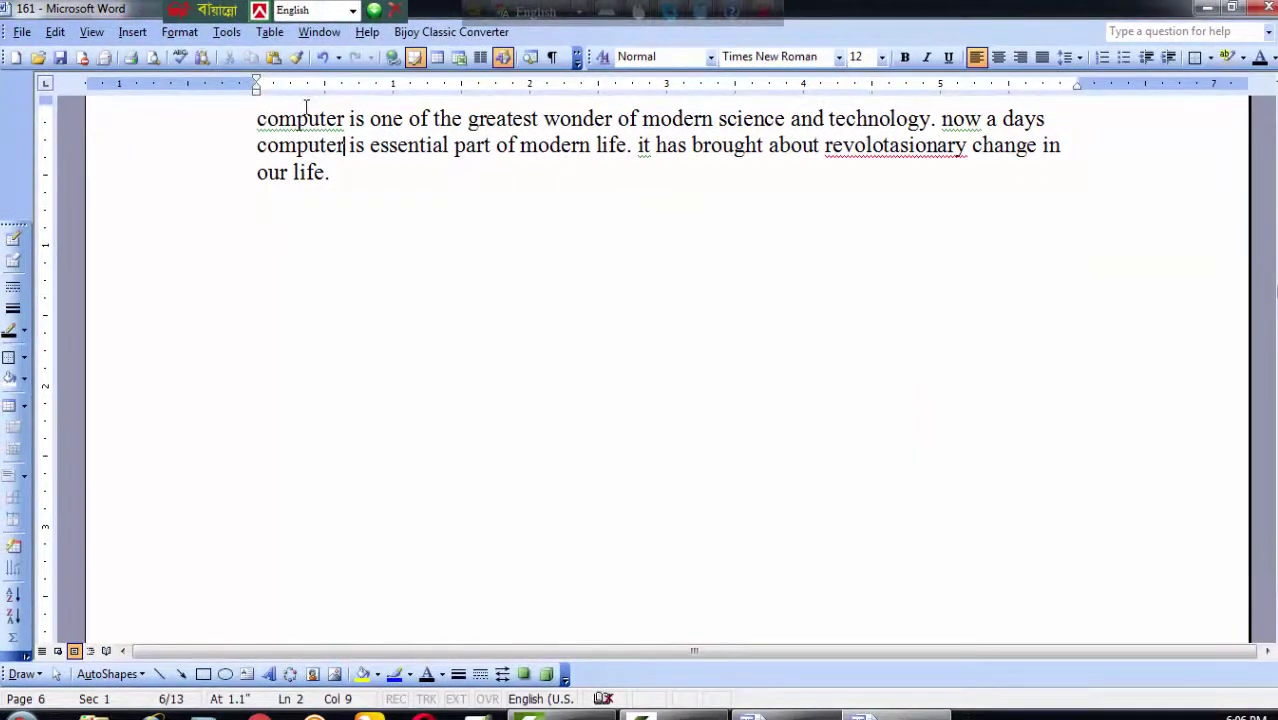
pyautogui.scroll(4, 307, 107)
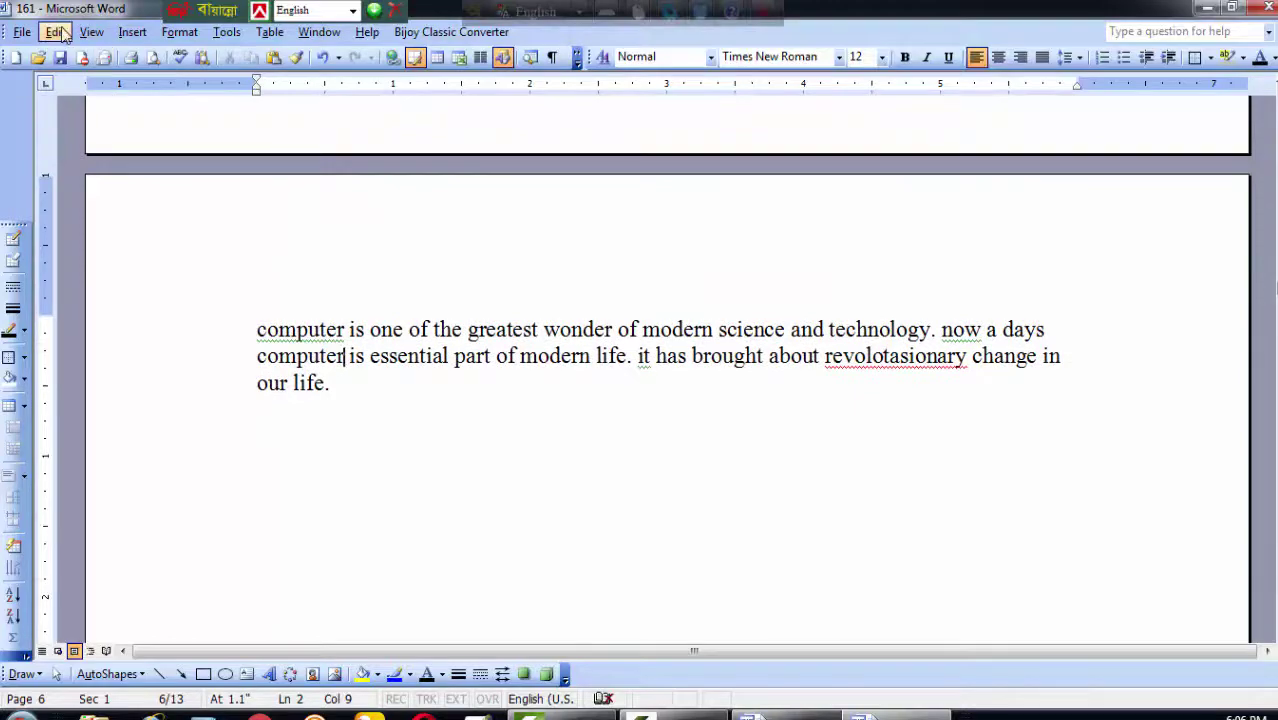
# Step: Use Edit > Go To to jump to page 4, then back to page 6
pyautogui.click(55, 32)
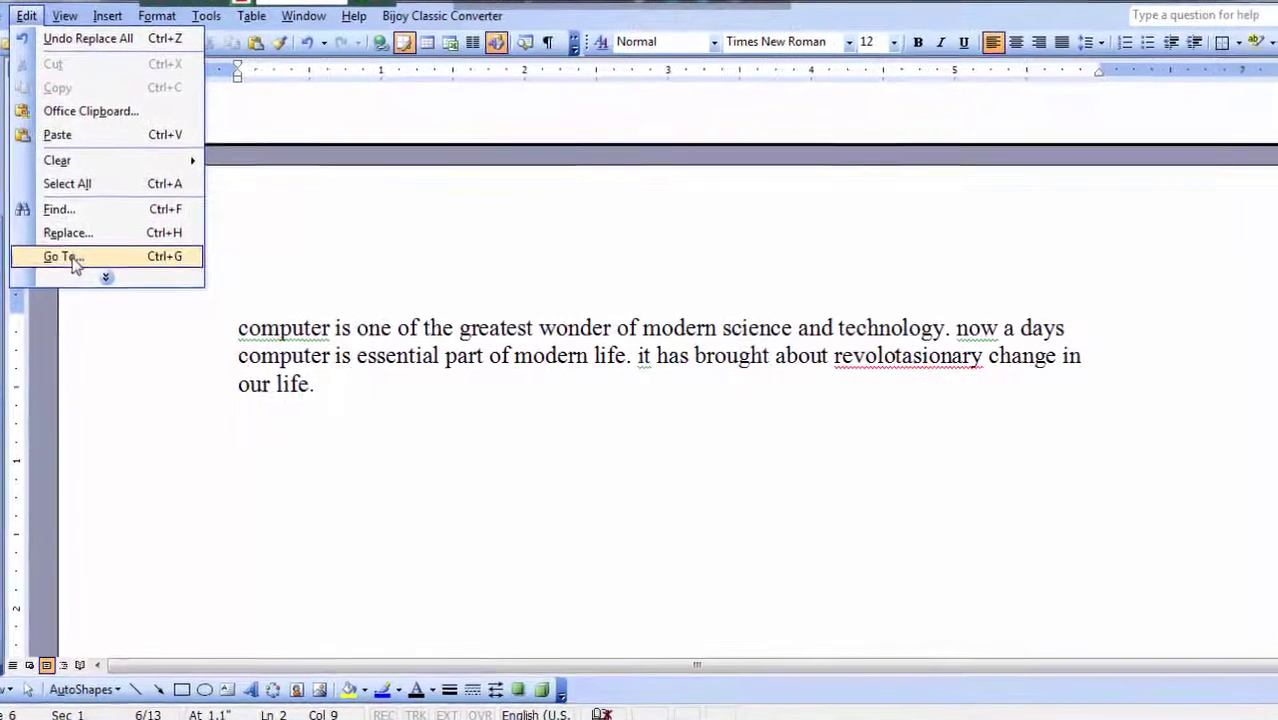
pyautogui.click(82, 257)
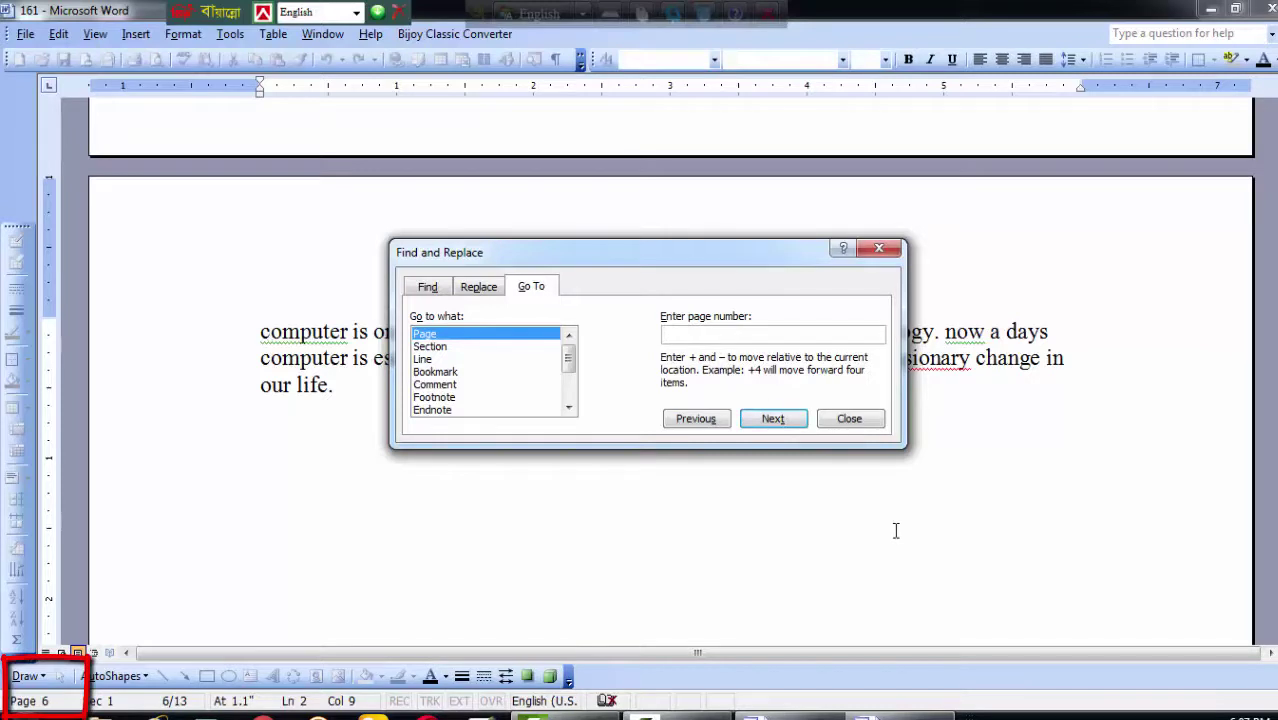
pyautogui.write('4')
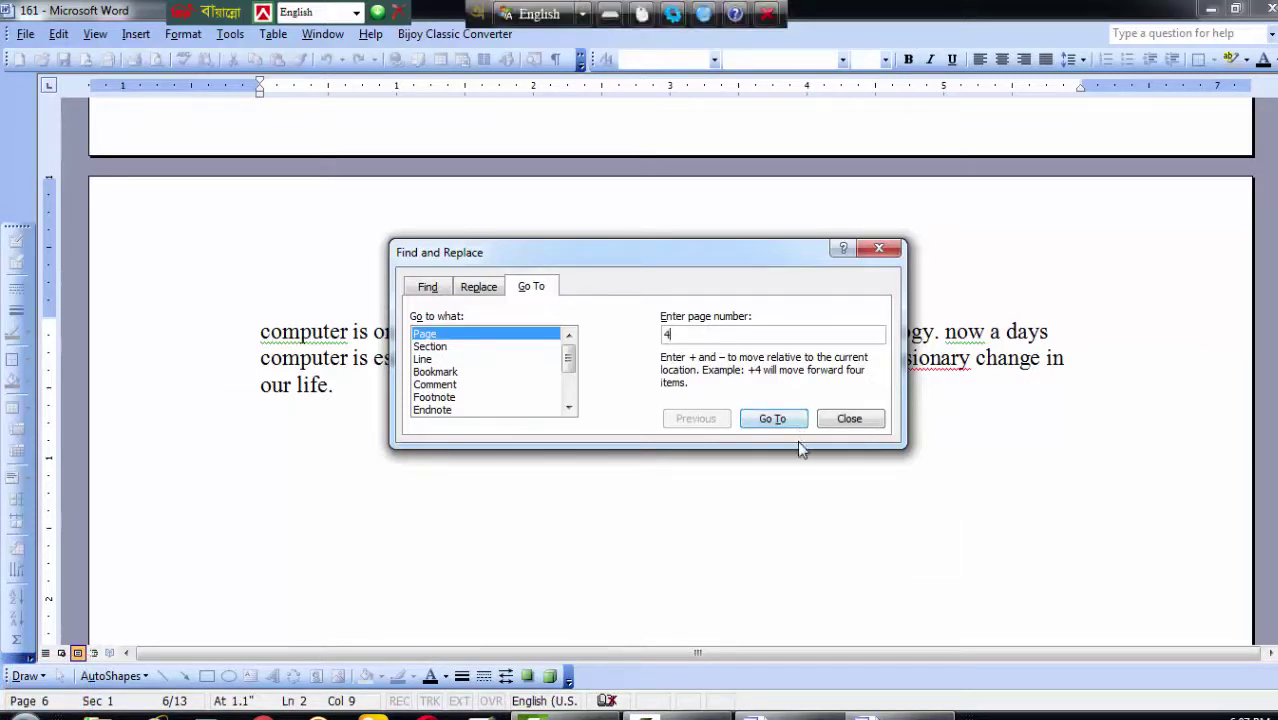
pyautogui.click(775, 423)
pyautogui.write('6')
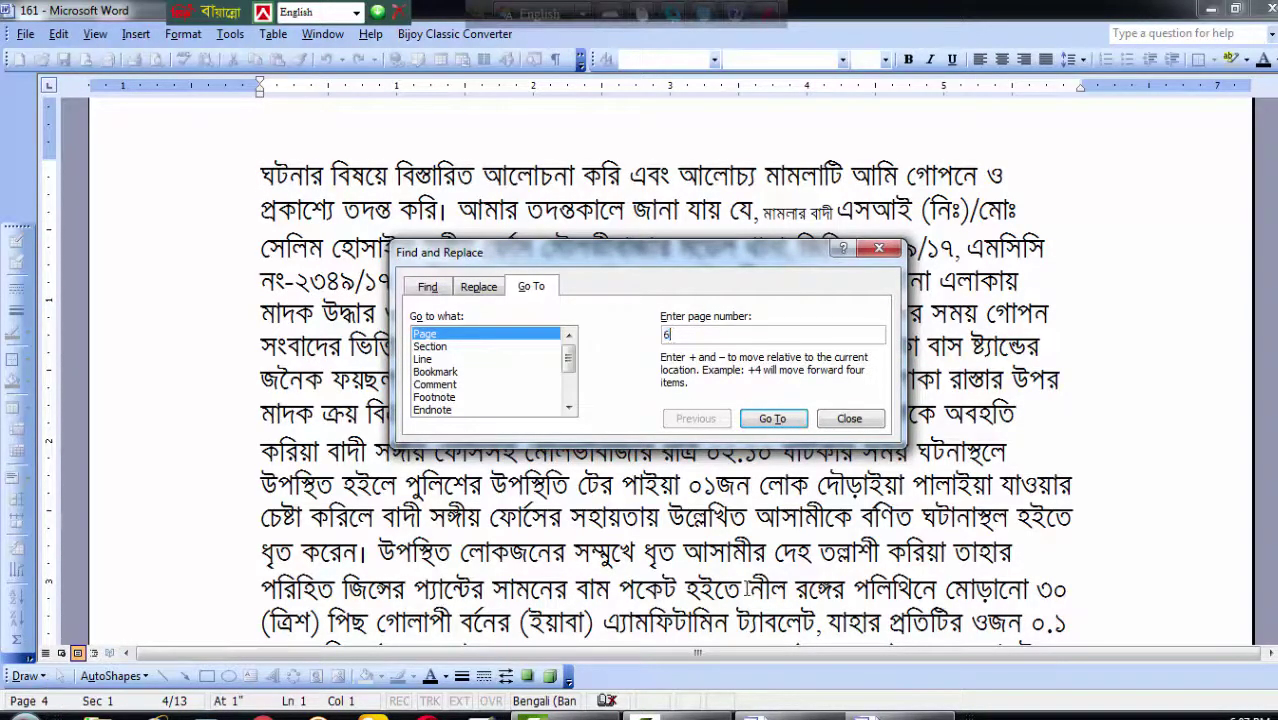
pyautogui.click(778, 420)
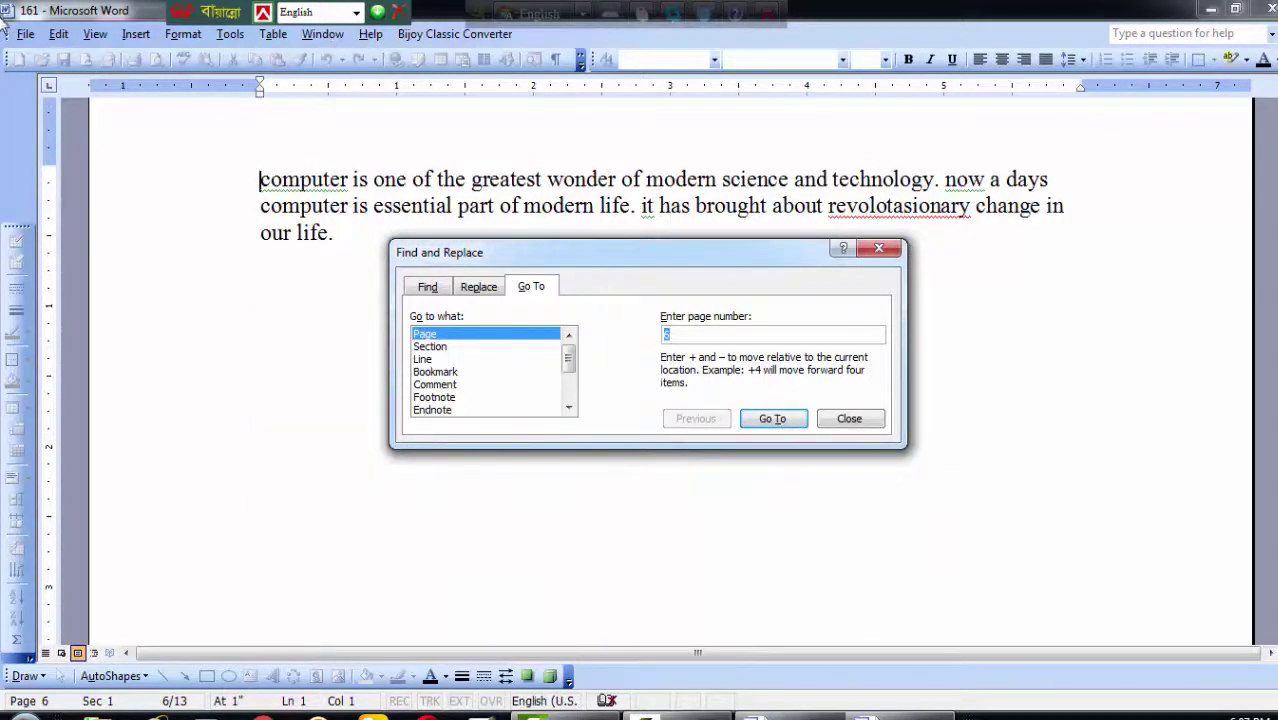
pyautogui.click(58, 33)
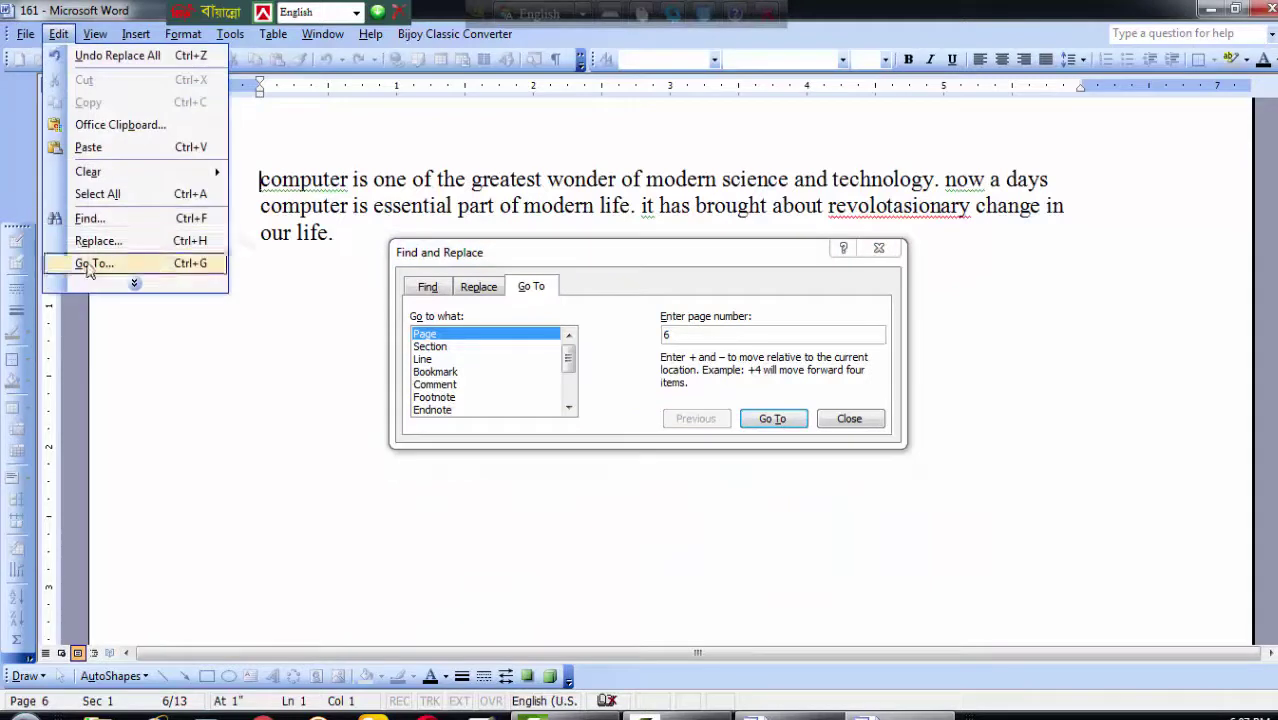
pyautogui.click(128, 284)
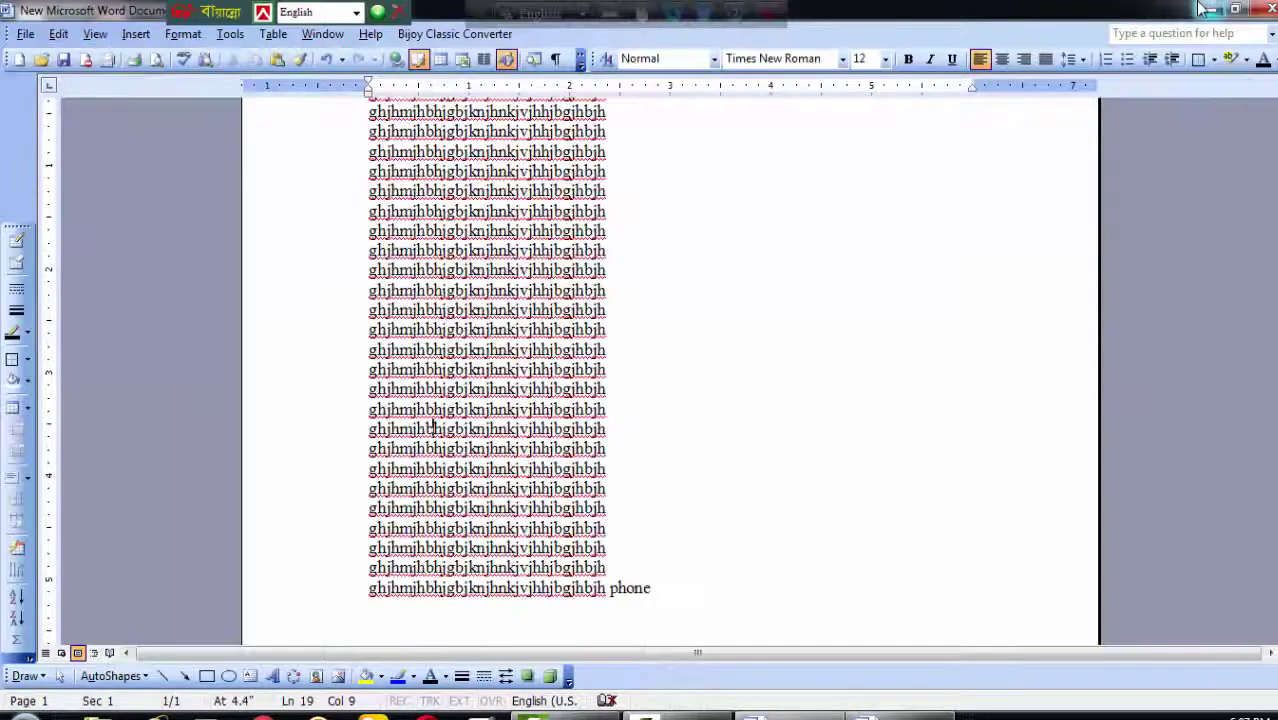
# Step: Close Word and refresh the Windows desktop three times
pyautogui.click(1270, 8)
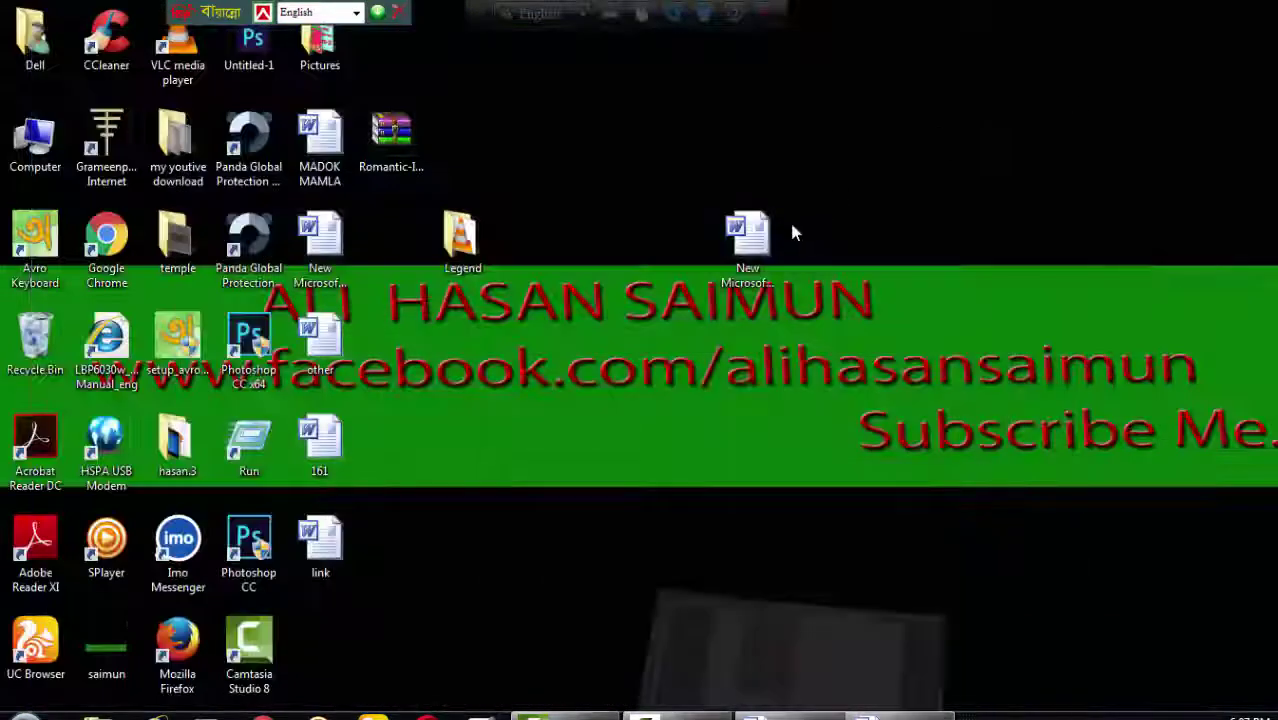
pyautogui.rightClick(634, 184)
pyautogui.click(668, 238)
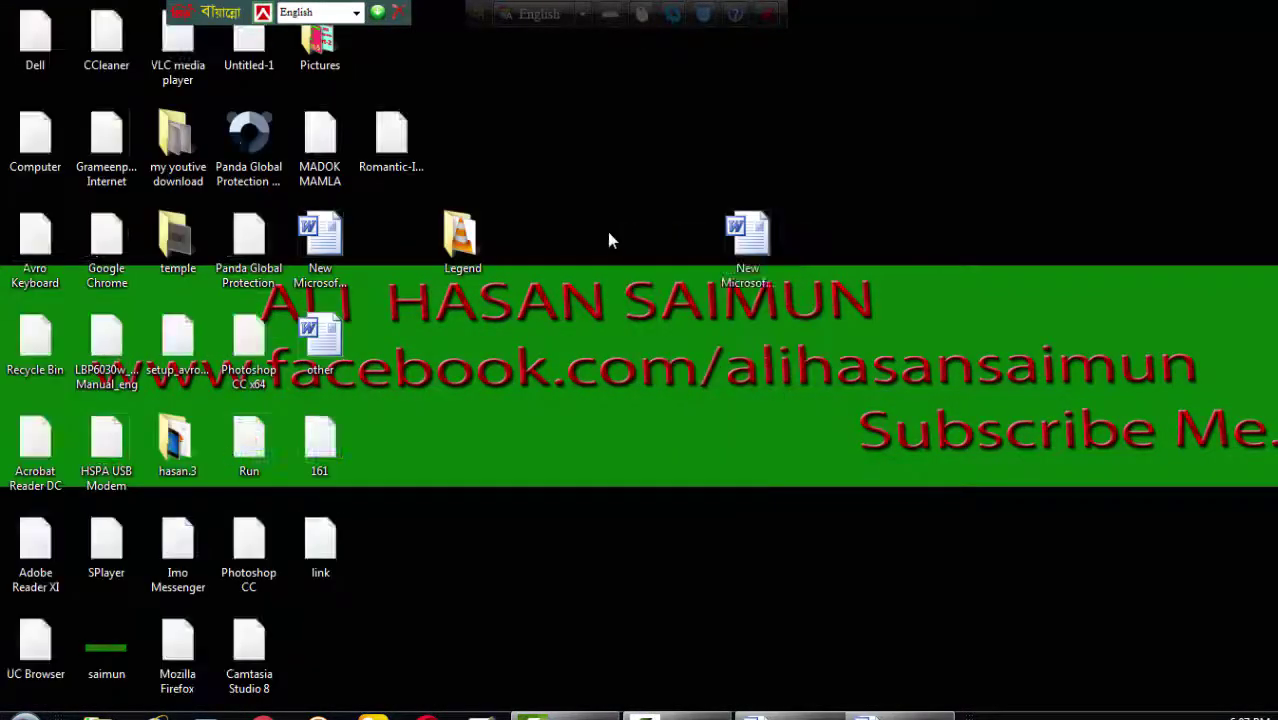
pyautogui.rightClick(608, 232)
pyautogui.click(658, 290)
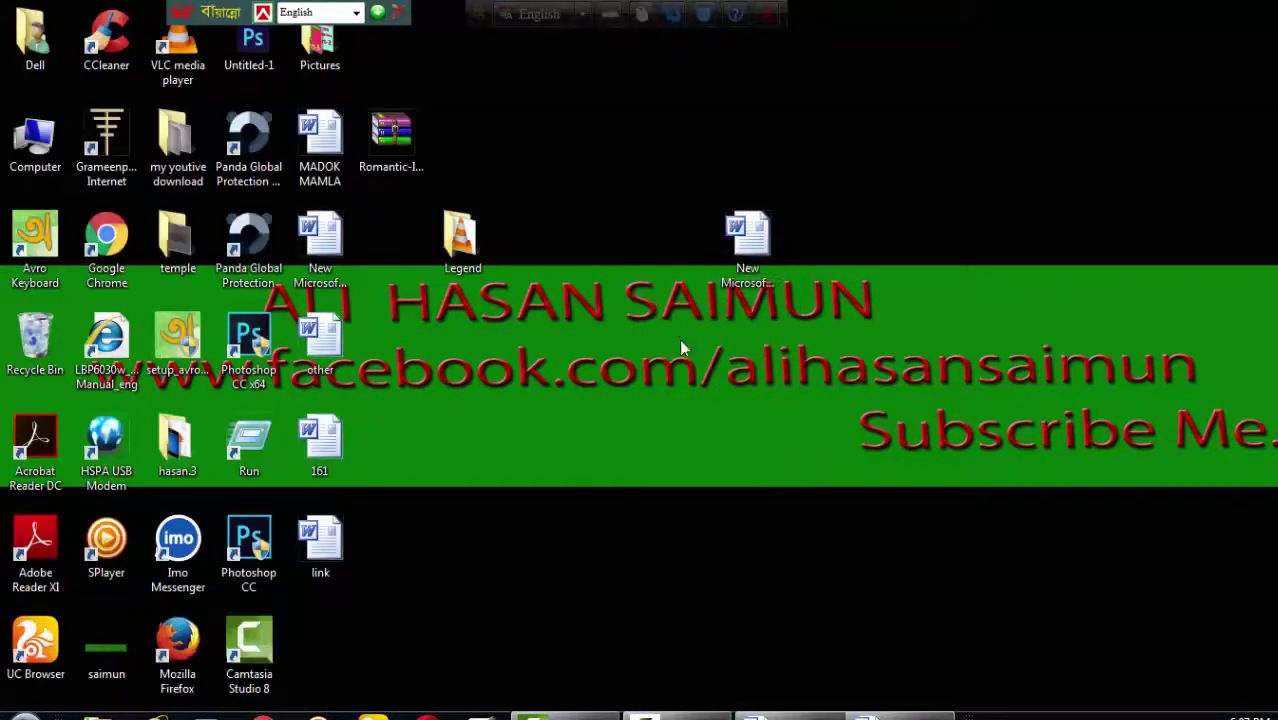
pyautogui.rightClick(644, 290)
pyautogui.click(690, 349)
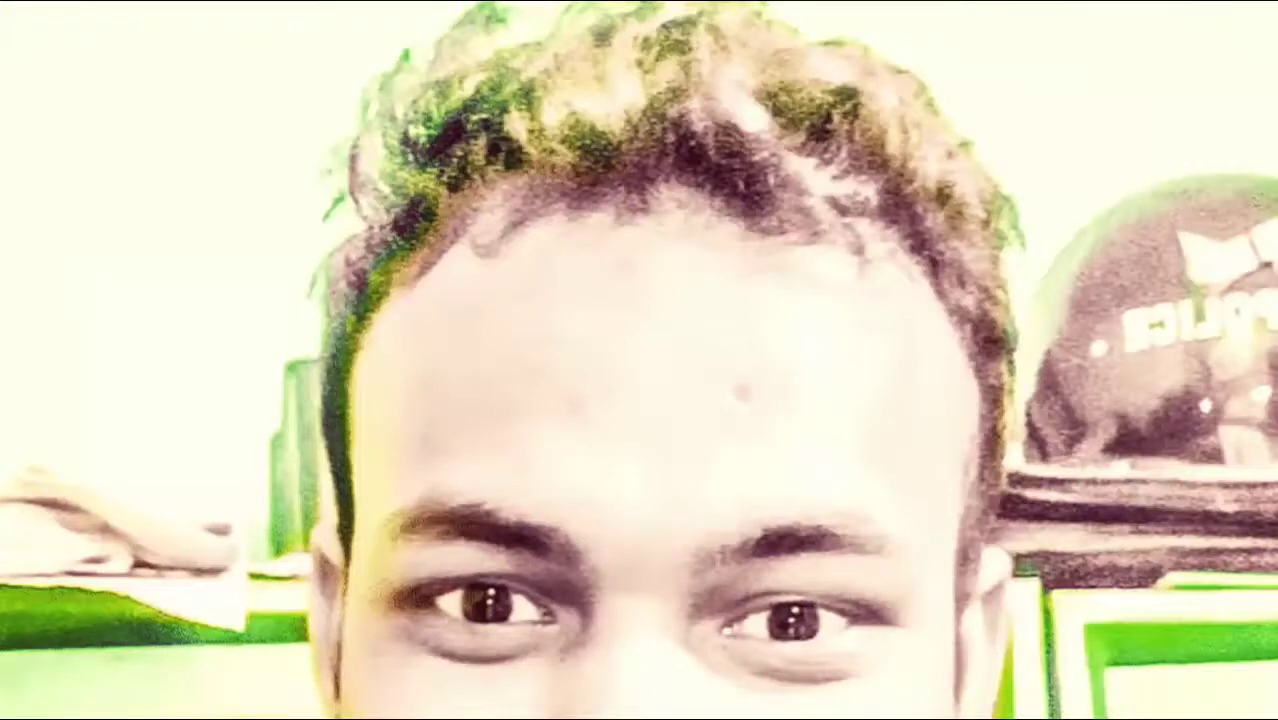